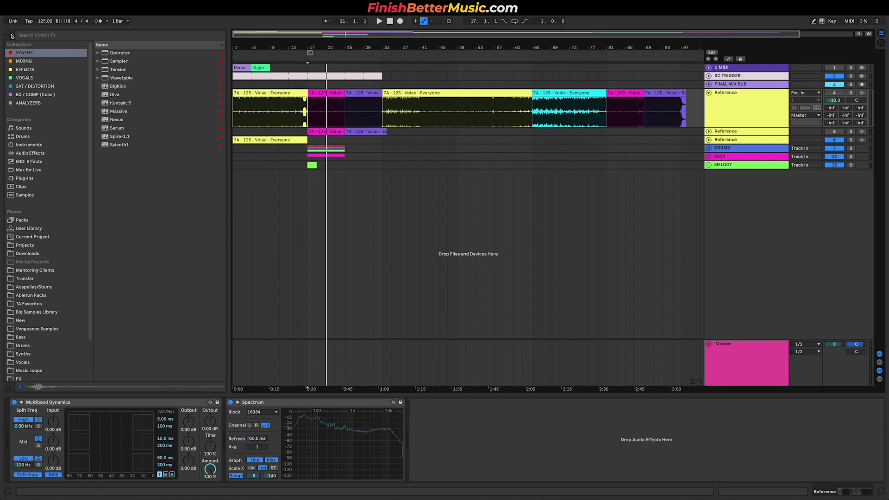
Hide the browser to give the arrangement with the Volac reference more room
left_click(11, 35)
Zoom out to show the whole reference across bars 1–89 and set the start position at bar 9
scroll(246, 133, "up", 3)
scroll(247, 133, "left", 5)
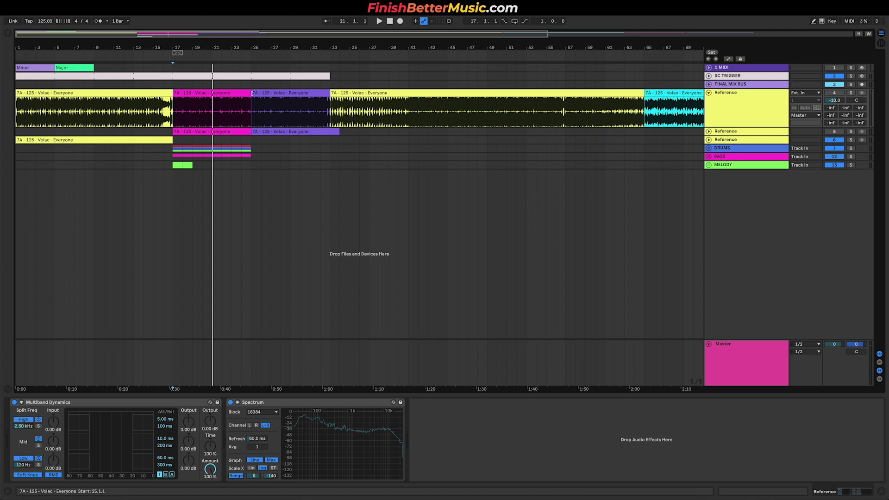
scroll(280, 121, "down", 3)
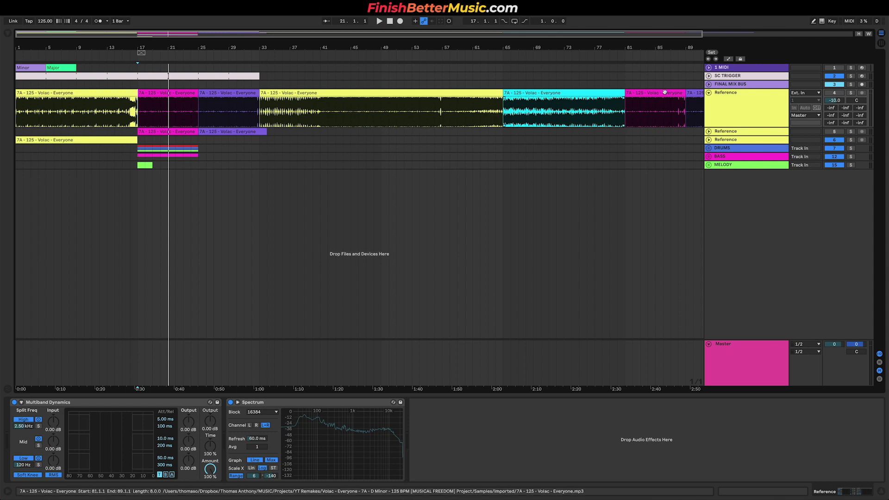
left_click(75, 115)
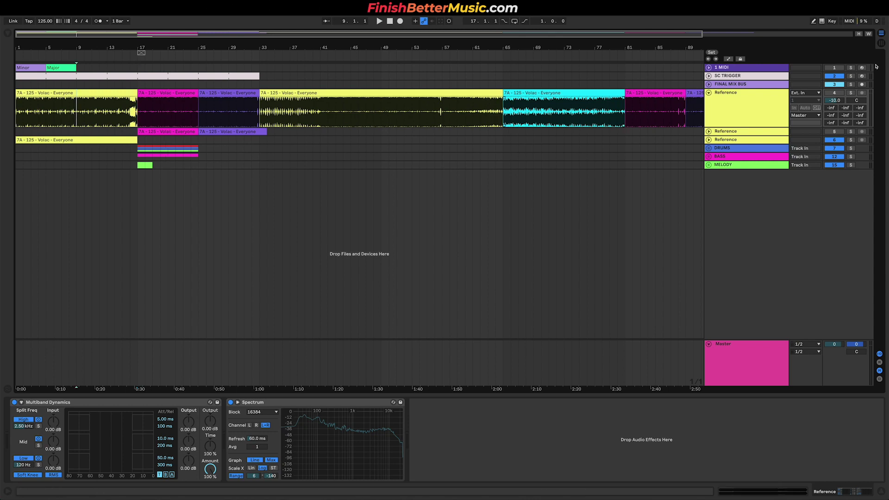
Solo the Reference track, play it from bar 9 and switch off its Multiband Dynamics
left_click(851, 93)
key("space")
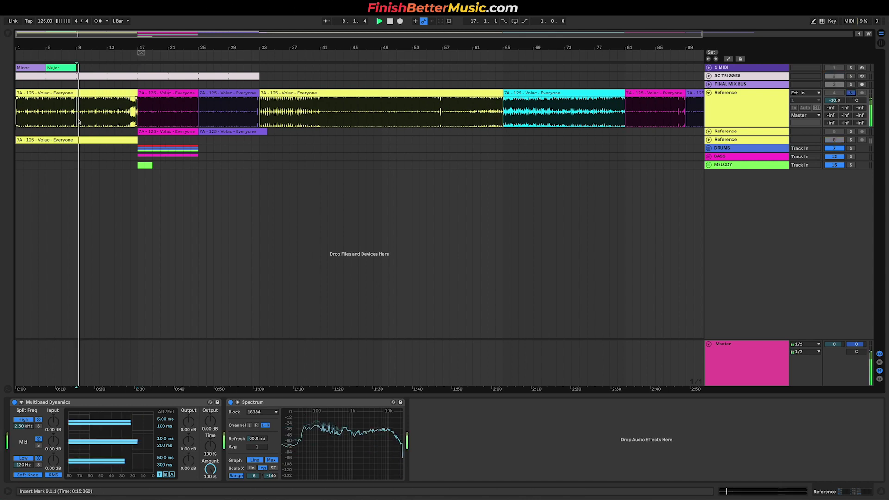
key("space")
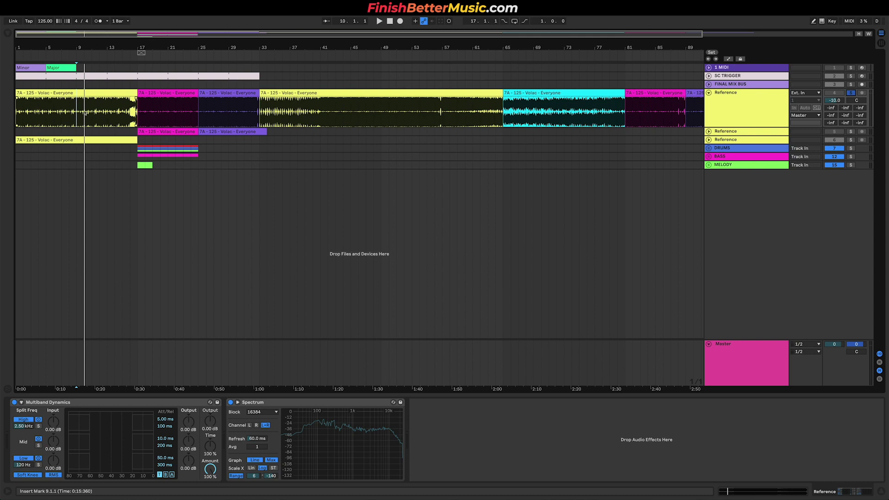
key("space")
key("plus")
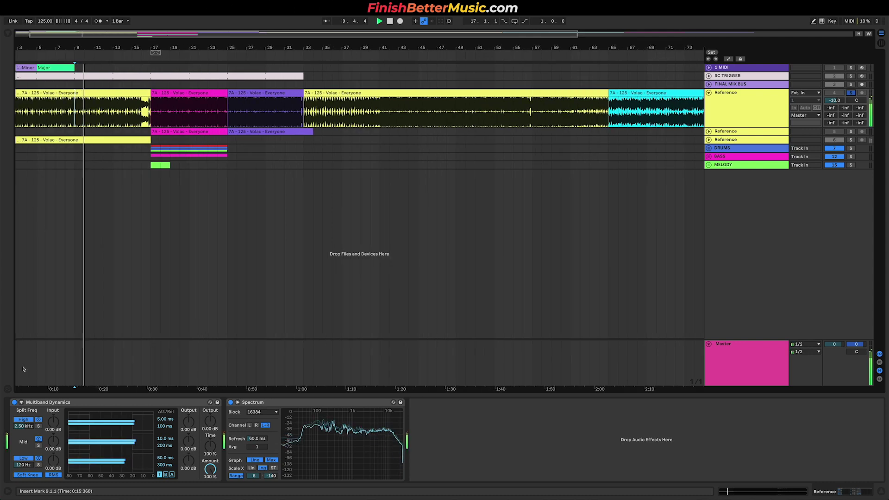
left_click(14, 402)
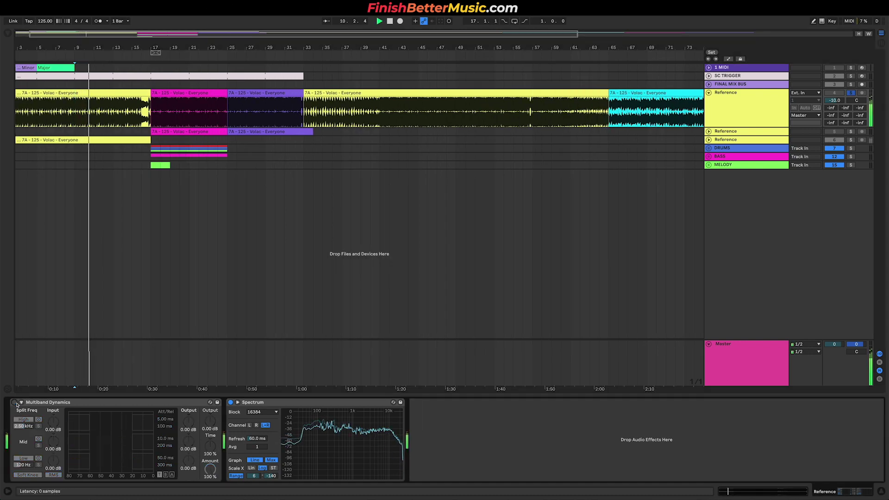
Audition the reference from bar 16 into the drop, then from bar 29
left_click(127, 109)
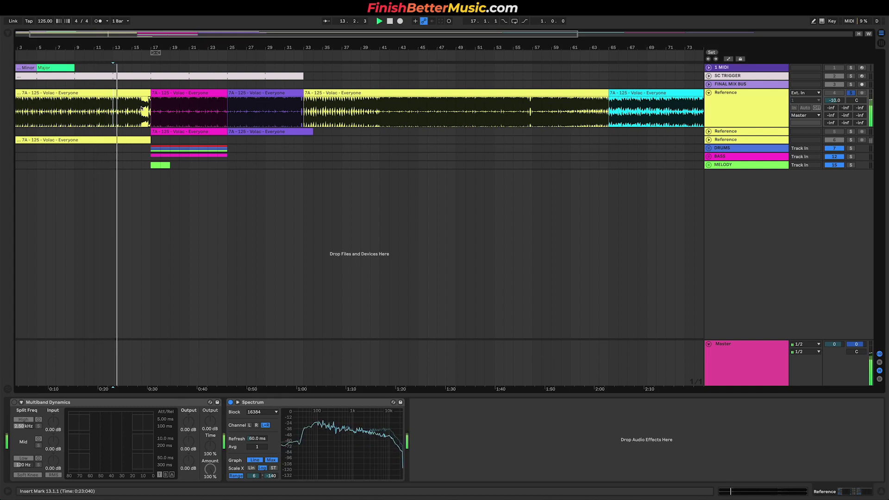
left_click(141, 109)
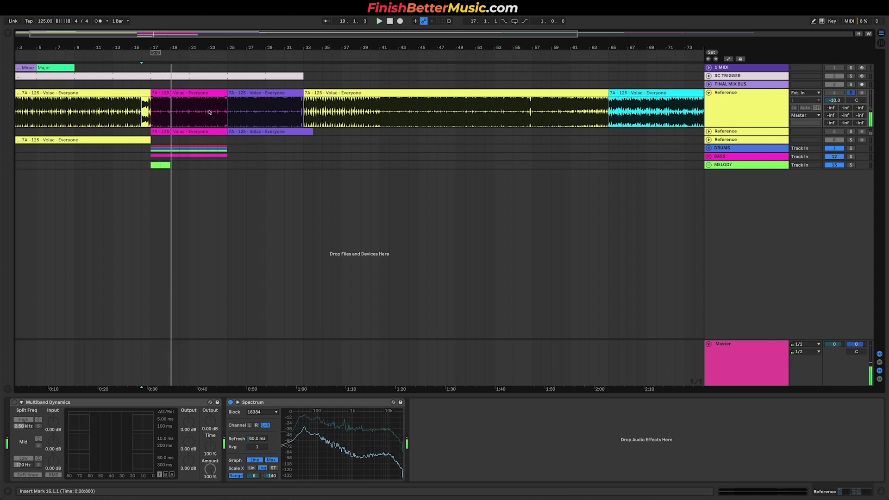
key("space")
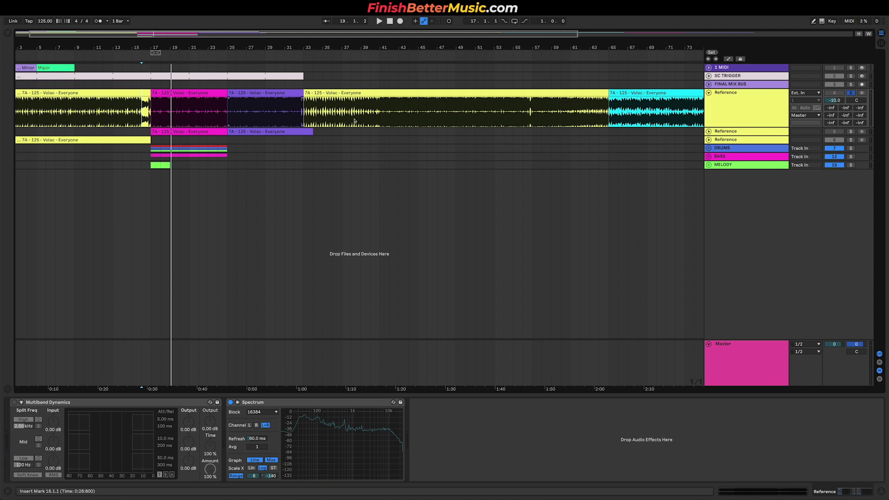
left_click(263, 117)
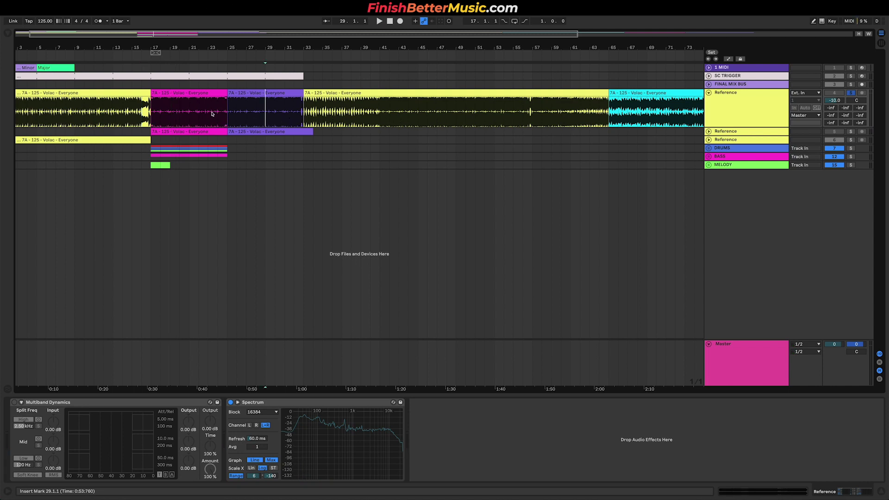
key("space")
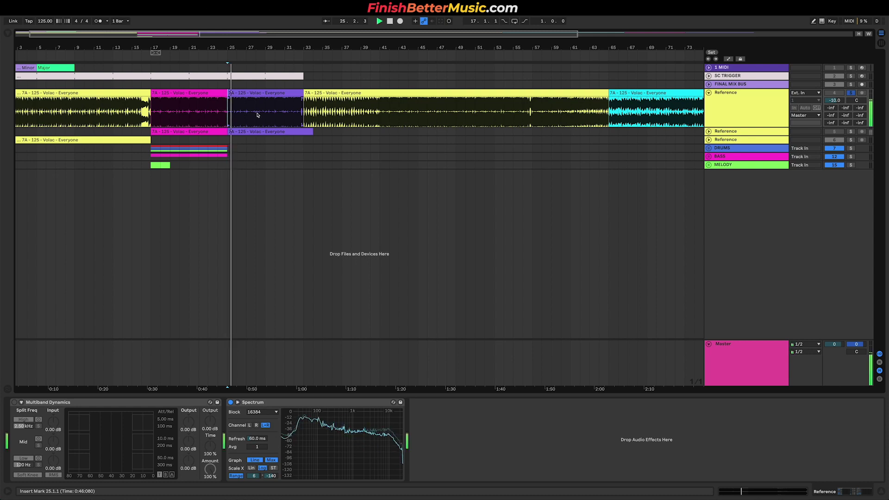
key("space")
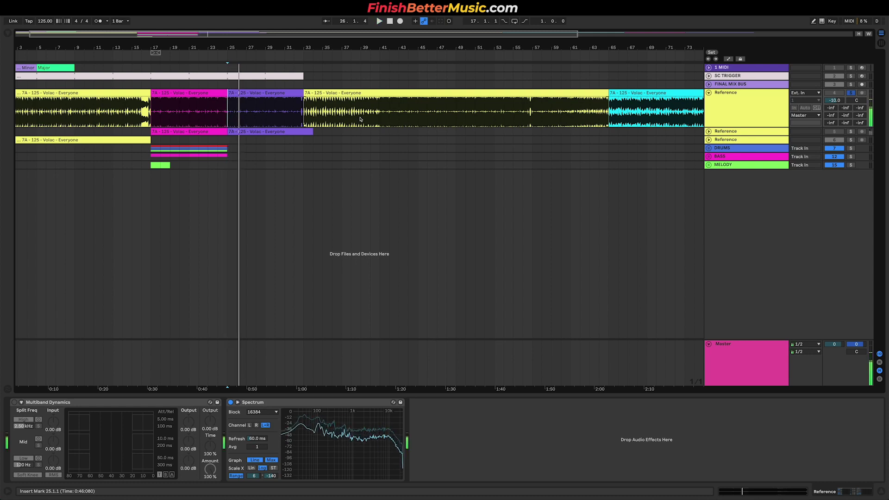
Play the reference's later section from bar 81
scroll(360, 119, "right", 3)
scroll(634, 122, "down", 3)
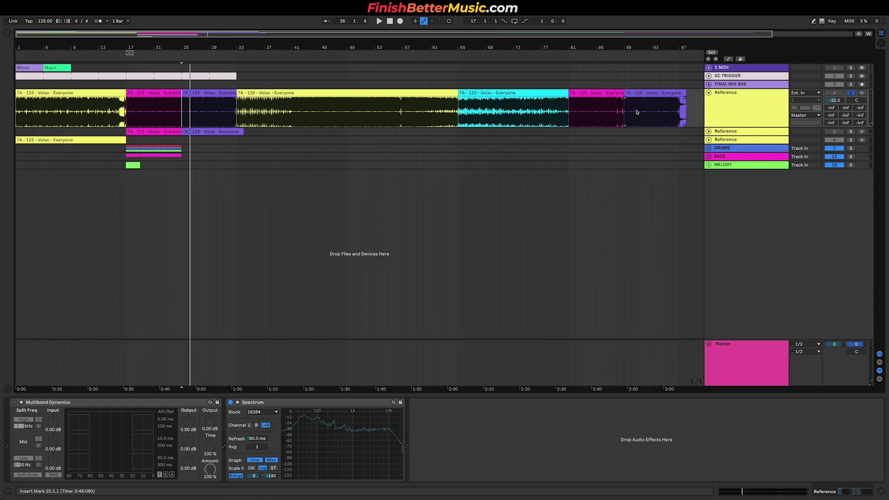
left_click_drag(573, 109, 659, 110)
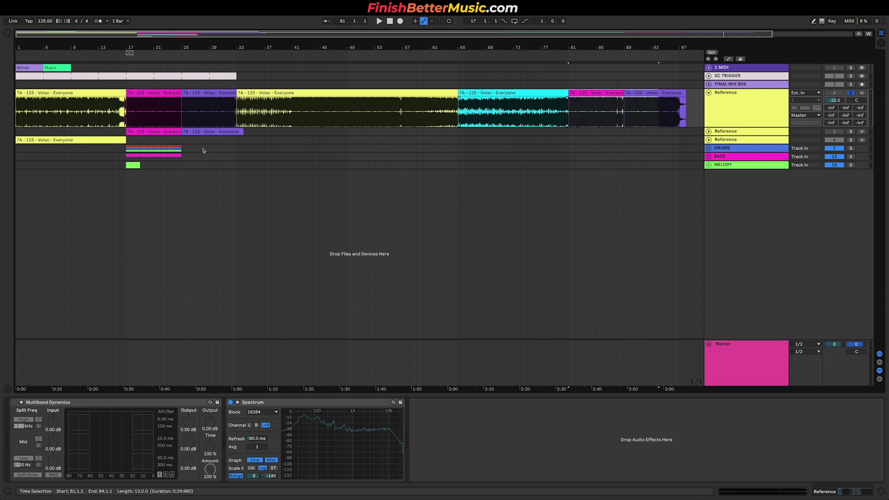
left_click(568, 108)
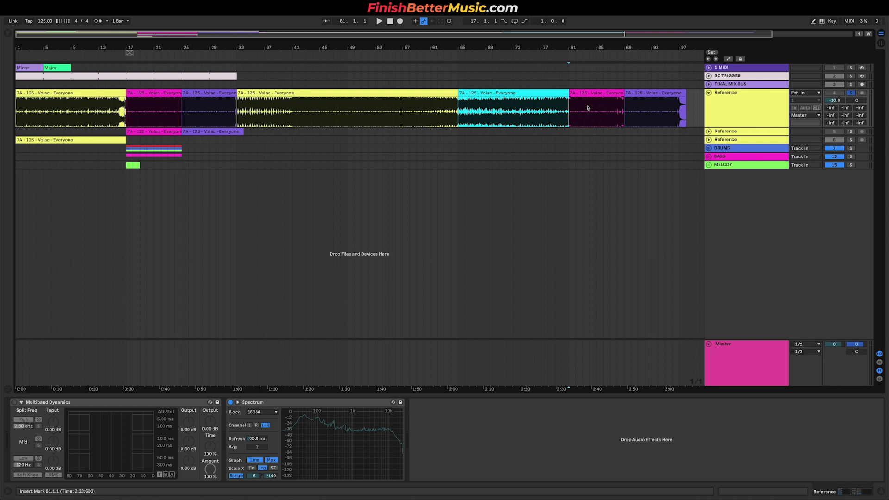
key("space")
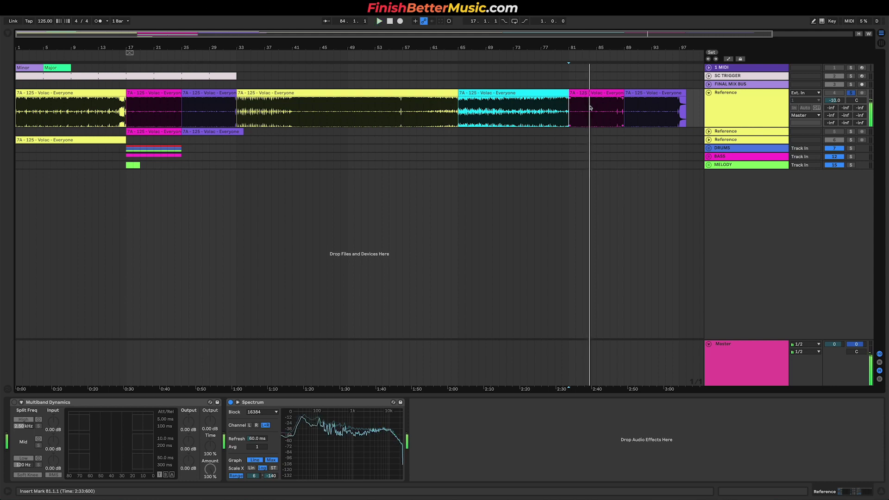
key("space")
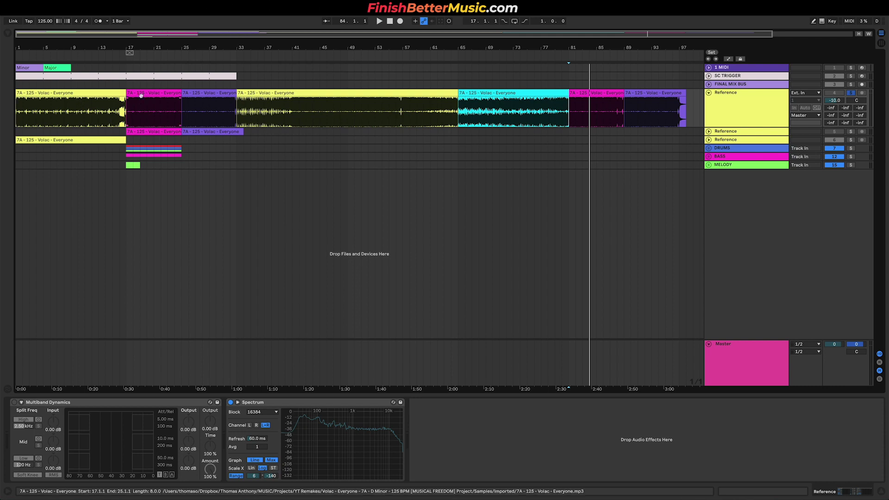
scroll(123, 131, "up", 2)
Unfold the second Reference track and play the drop from bar 17
scroll(123, 131, "up", 1)
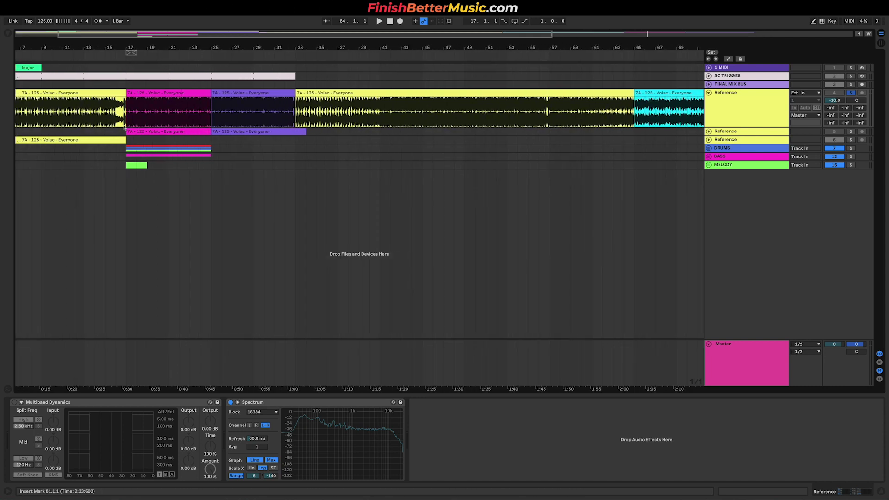
scroll(124, 127, "left", 2)
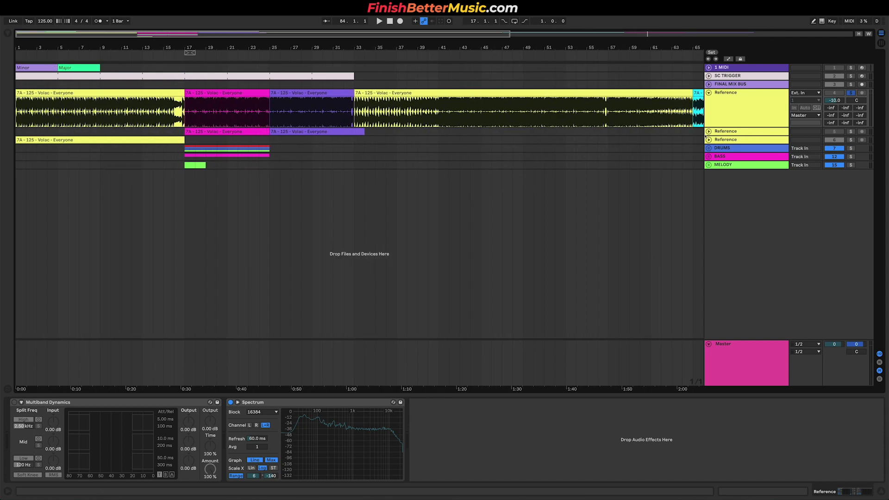
left_click(708, 131)
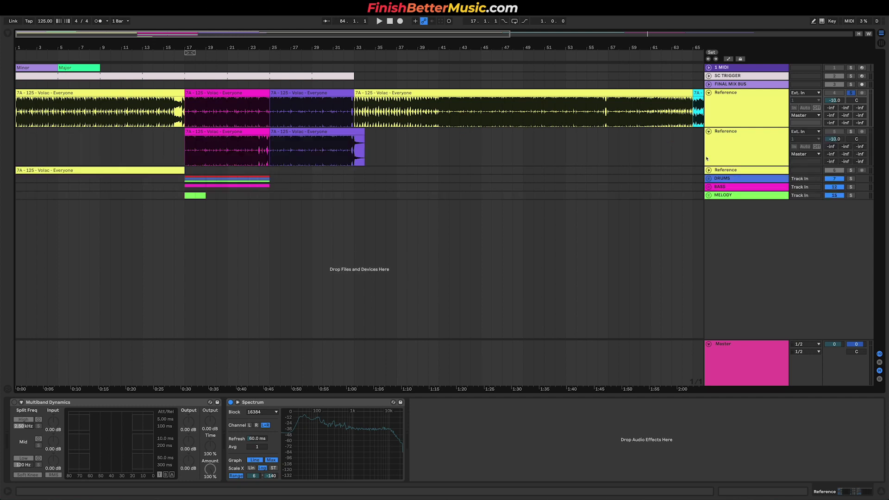
left_click(185, 146)
key("space")
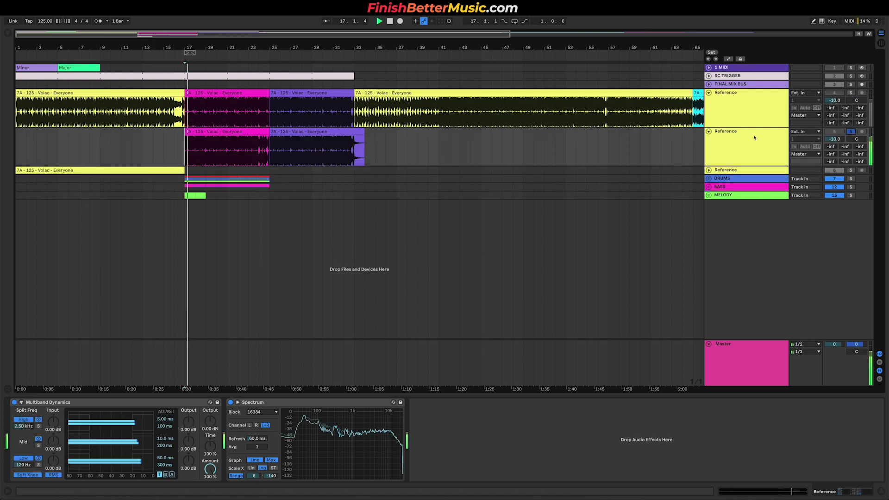
key("plus")
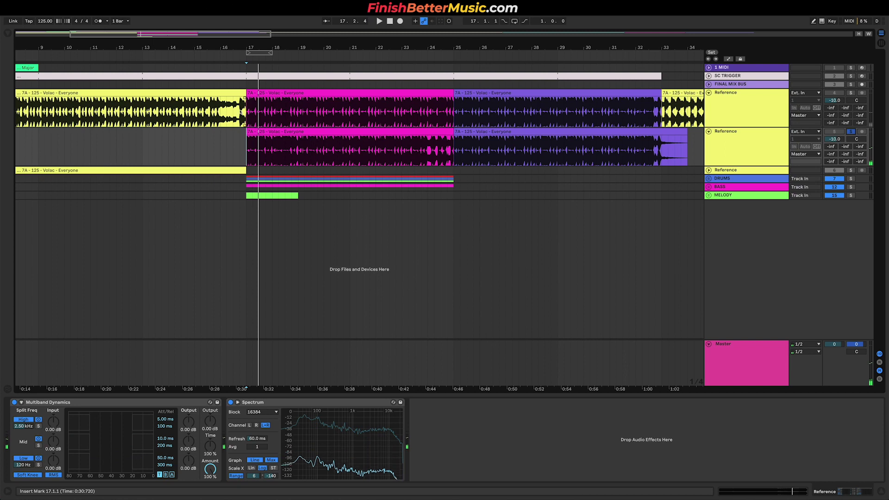
key("space")
Unfold the DRUMS group and play the drop with reference and drums, then select KICK
left_click(728, 180)
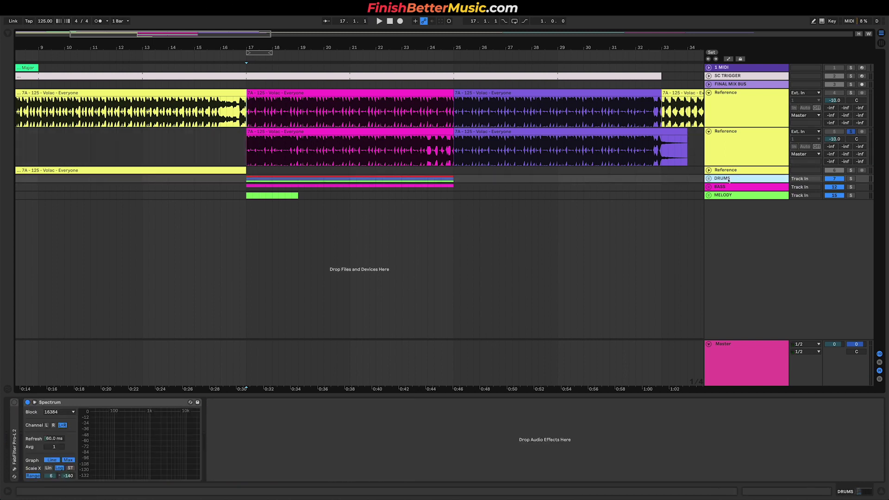
left_click(708, 178)
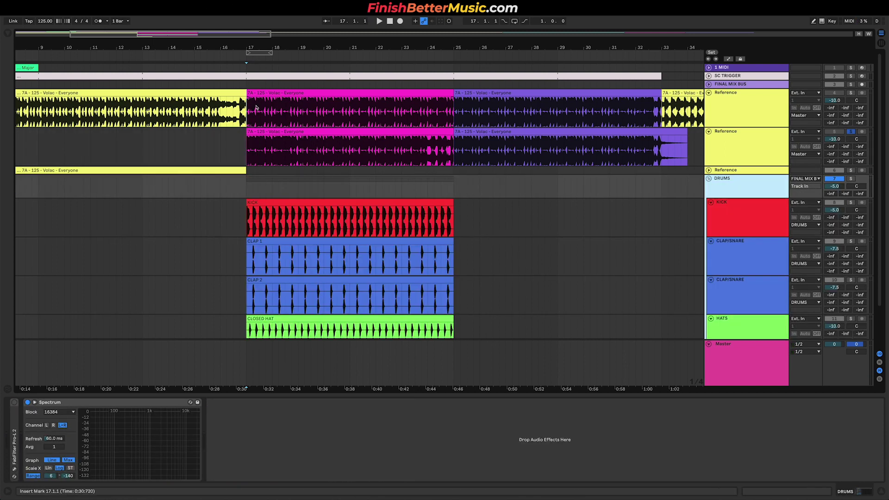
left_click(253, 121)
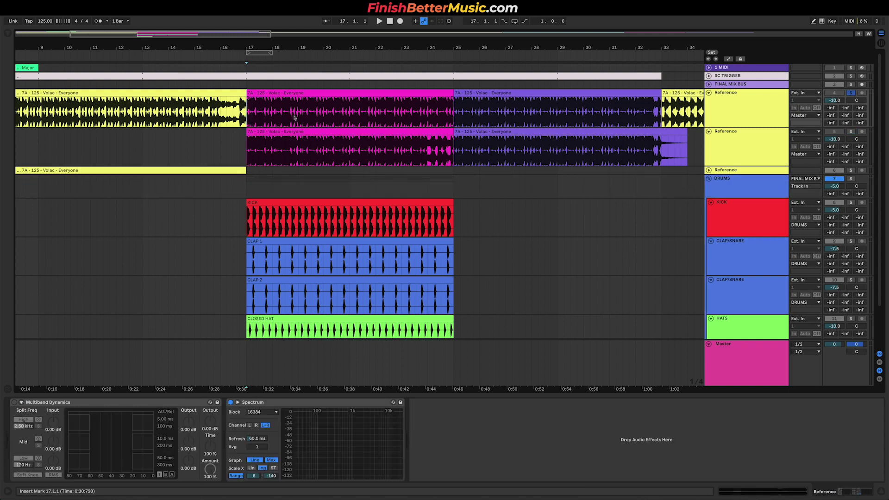
key("space")
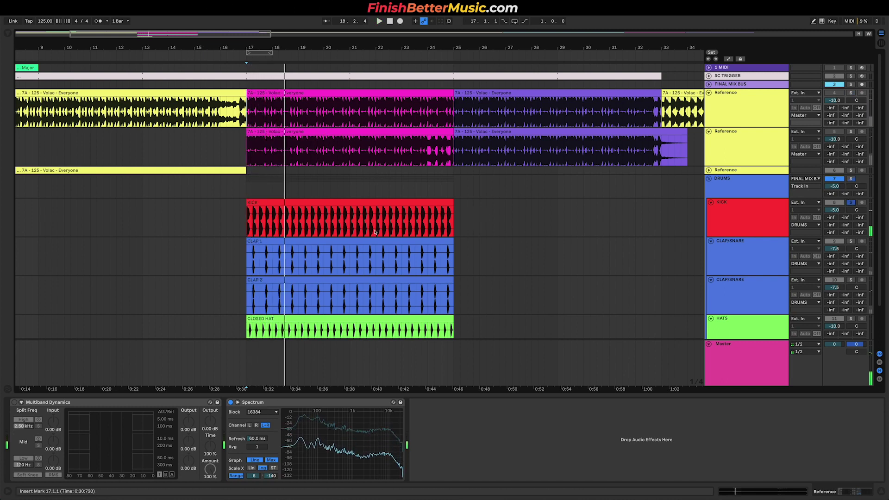
key("space")
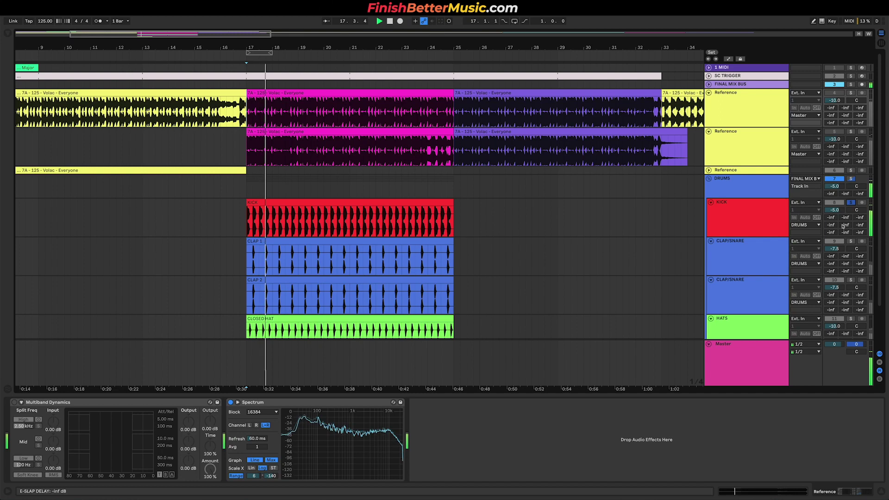
key("space")
scroll(295, 229, "up", 3)
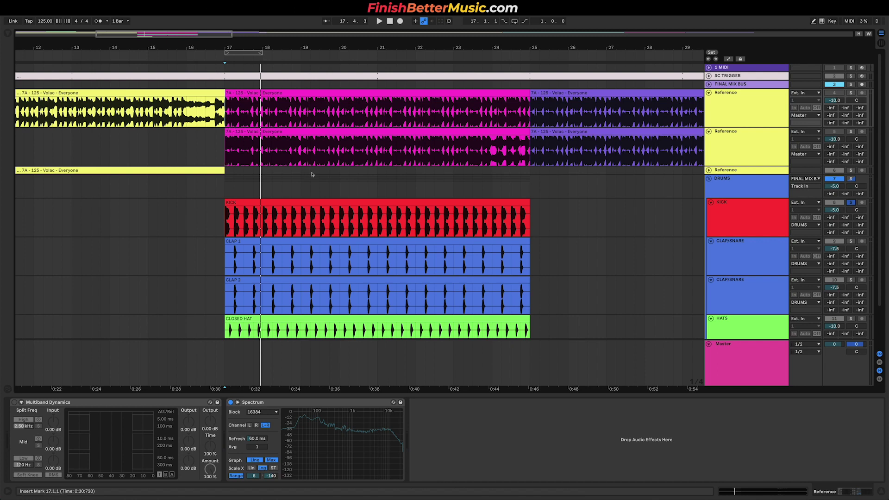
left_click(228, 215)
Audition the two CLAP/SNARE tracks in solo over the drop from bar 17
left_click(725, 210)
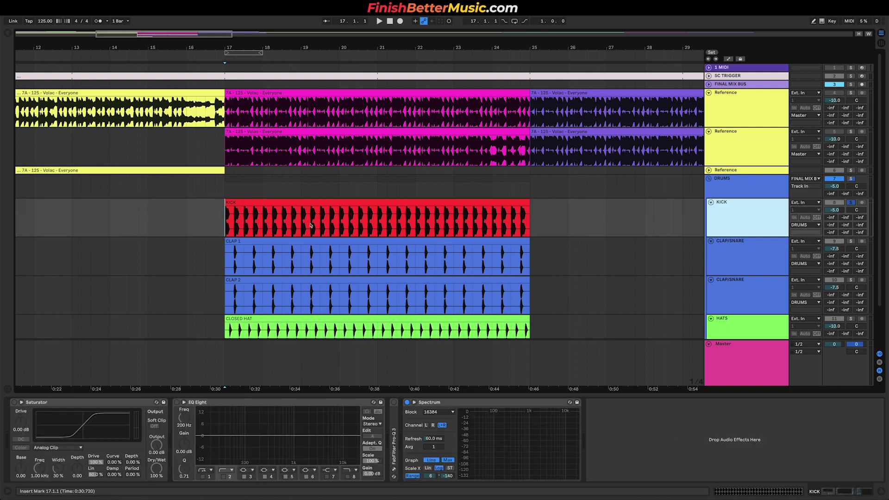
left_click(850, 241)
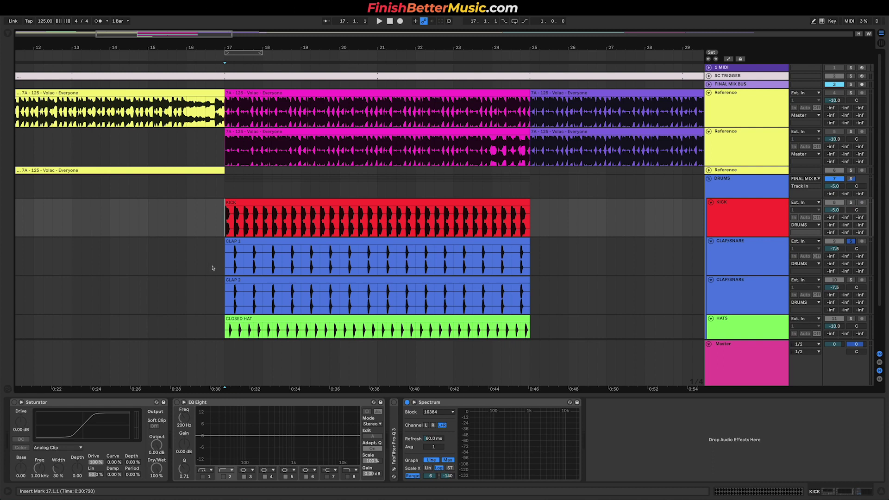
key("space")
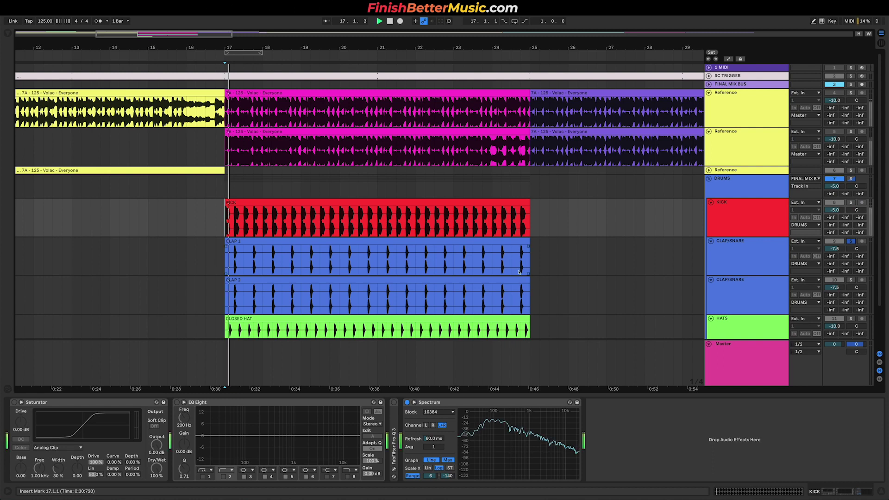
left_click(851, 280)
key("space")
key("space")
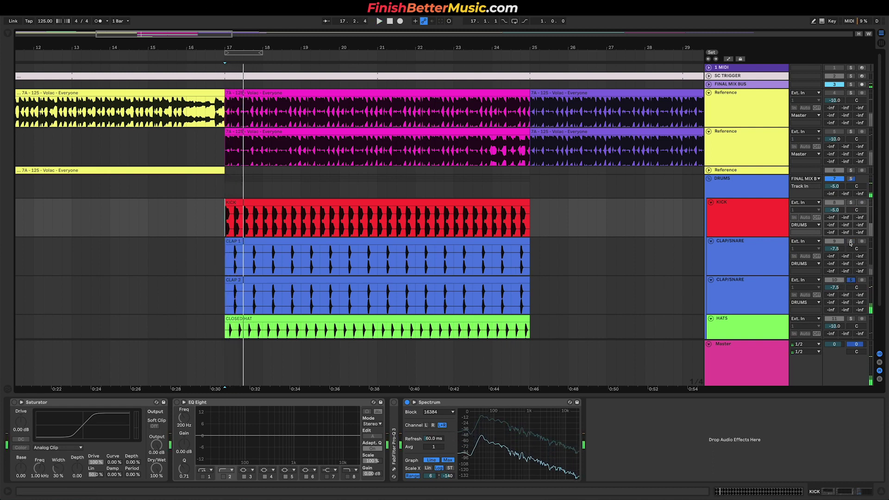
left_click(851, 241, "ctrl")
key("plus")
key("space")
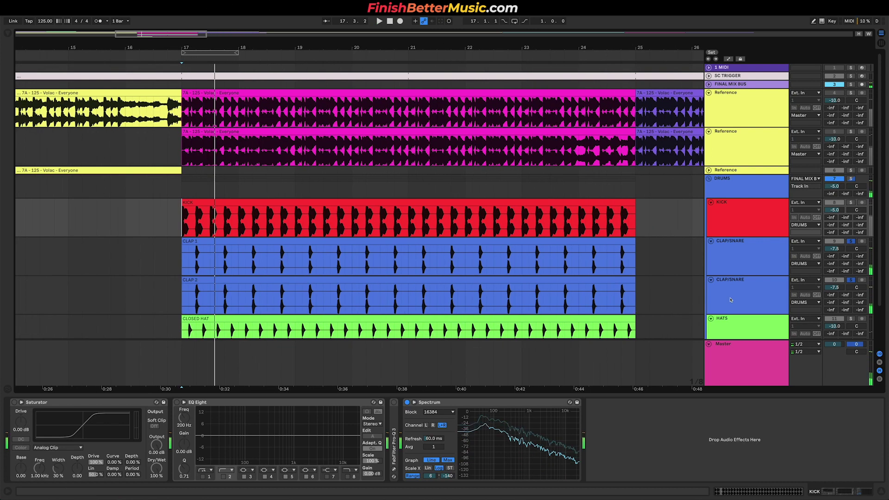
Audition the HATS track in solo, then unsolo it and select HATS
scroll(856, 283, "down", 3)
left_click(851, 274)
key("space")
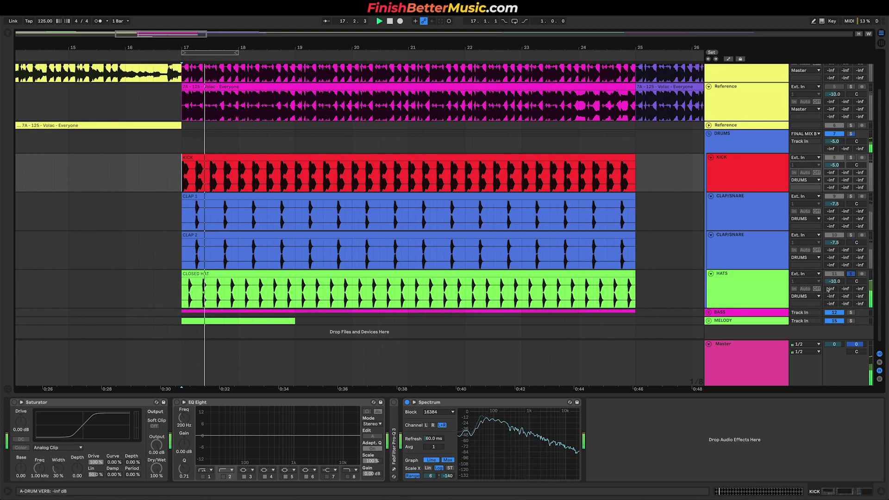
key("space")
left_click(851, 274)
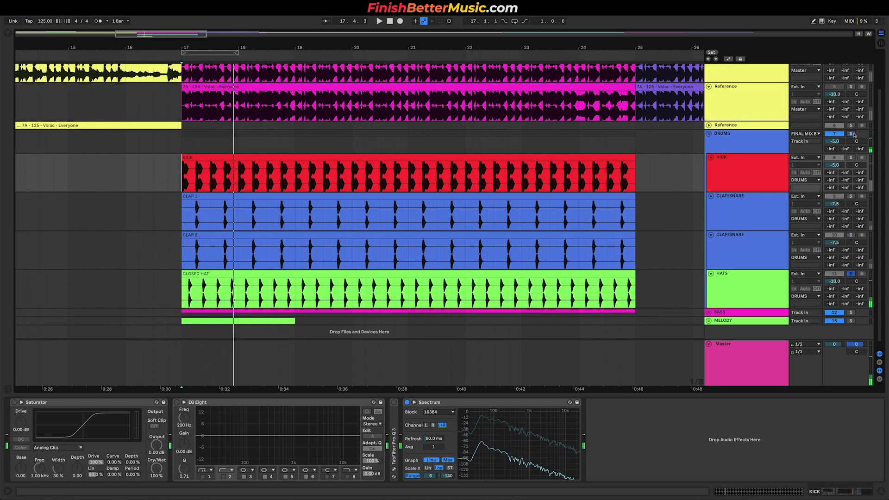
key("space")
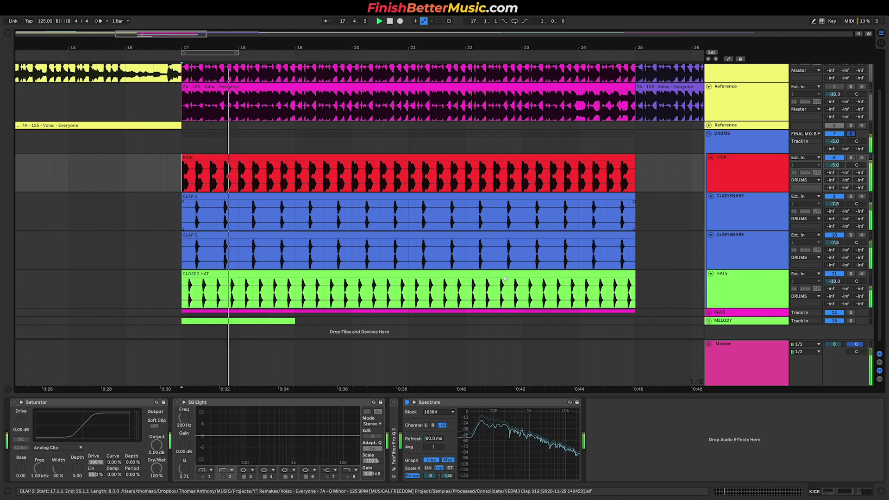
key("space")
scroll(191, 101, "up", 2)
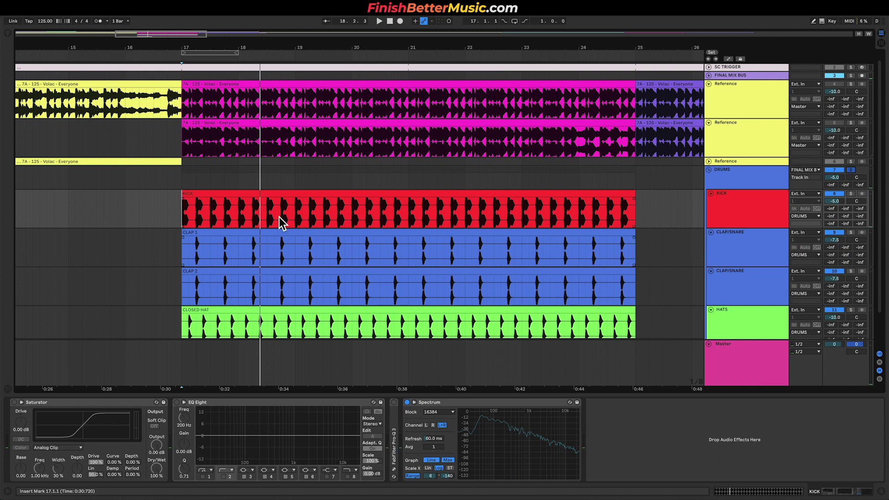
scroll(275, 215, "down", 2)
scroll(236, 209, "down", 2)
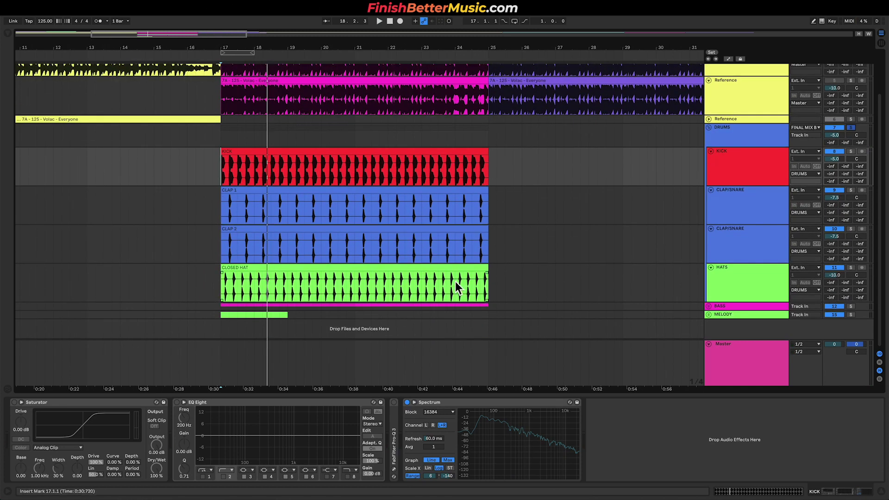
left_click(727, 272)
Fold the drum tracks and DRUMS group, then unfold the BASS group
left_click(710, 153, "alt")
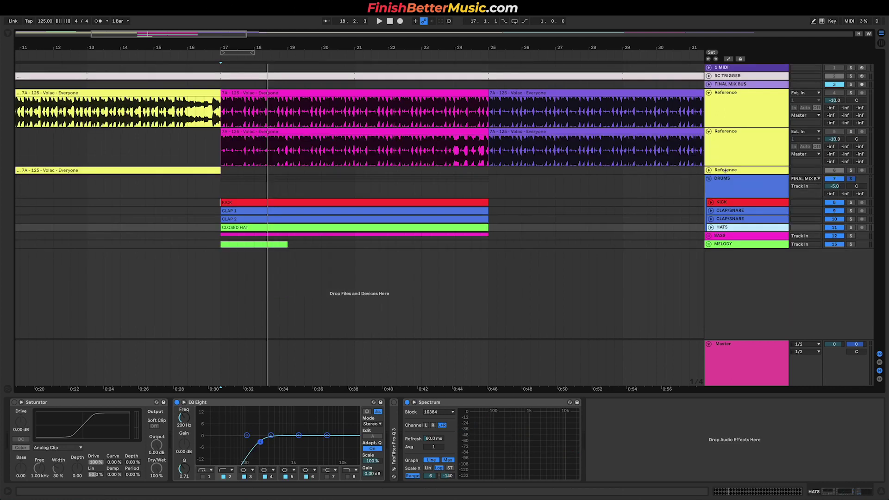
left_click(741, 192)
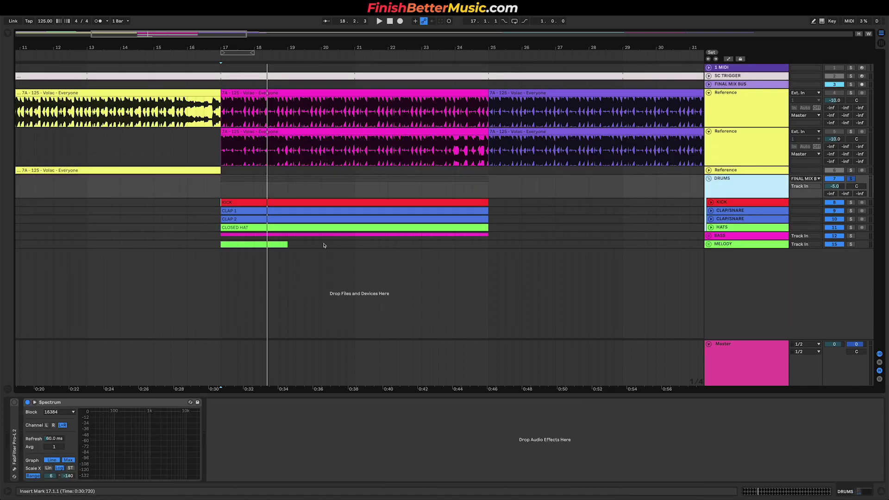
left_click(709, 179)
left_click(737, 187)
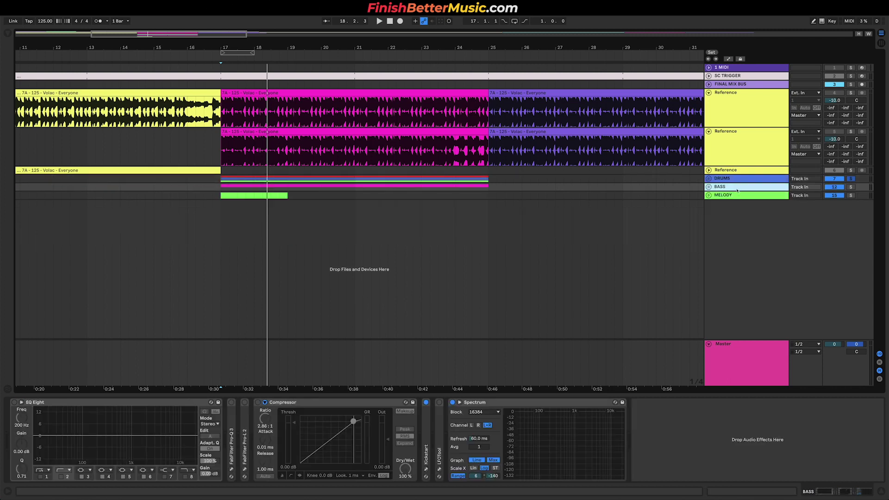
left_click(709, 187)
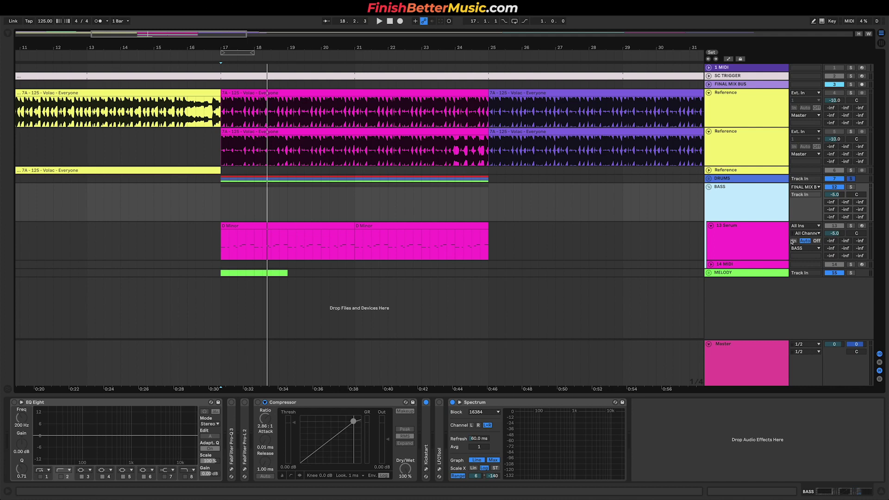
Duplicate and delete a copy of 13 Serum, fold it, unfold 14 MIDI and drag the Minor clip there
left_click(725, 233)
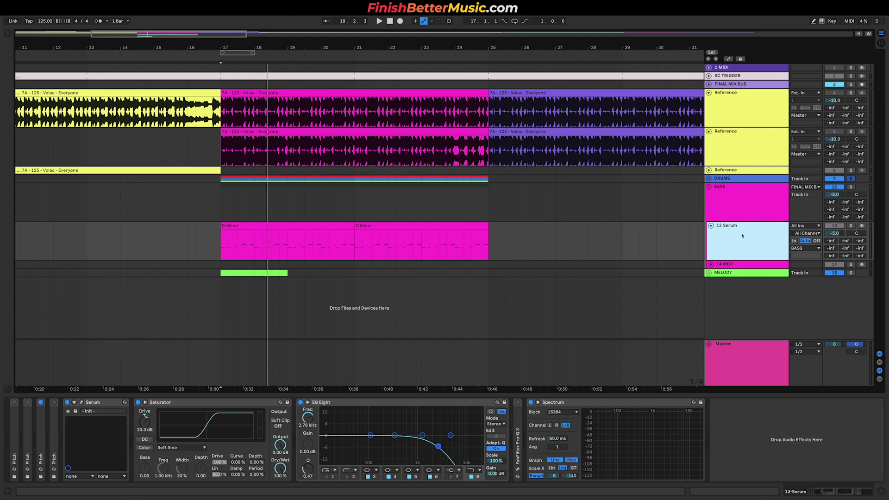
key("ctrl+d")
key("Delete")
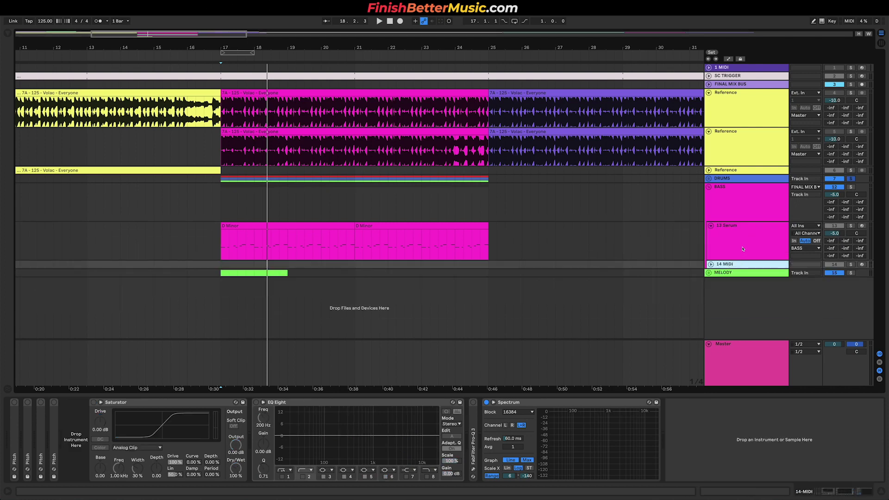
left_click(711, 226)
left_click(711, 234)
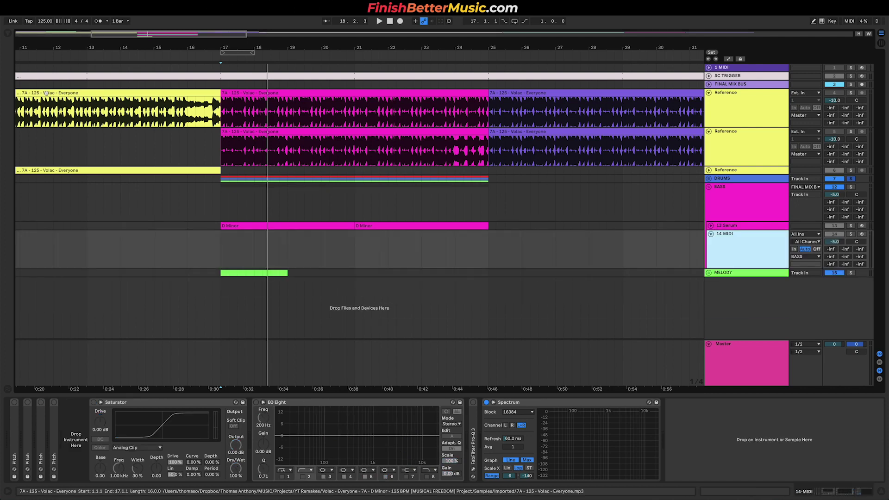
scroll(48, 93, "down", 5)
mouse_move(129, 226)
left_mouse_down()
mouse_move(133, 204)
mouse_move(123, 240)
mouse_move(130, 241)
left_mouse_up()
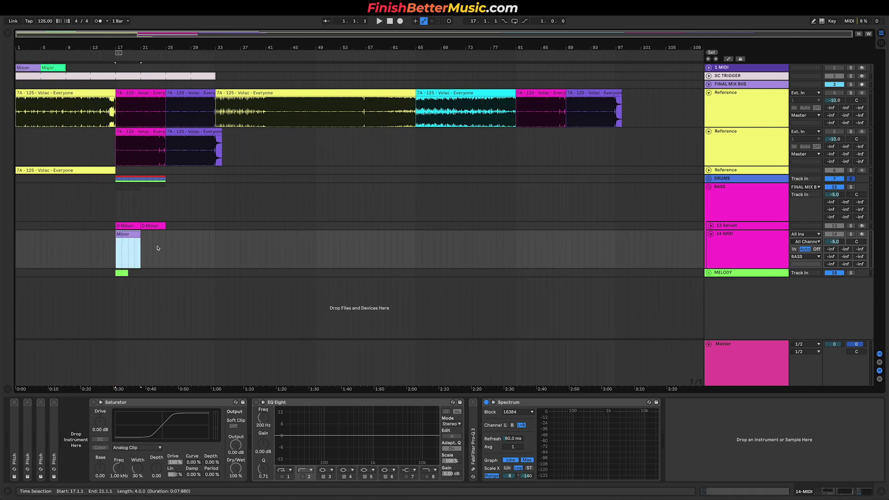
Place the Minor clip at bar 17 on 14 MIDI, transpose its notes to D and fold the rows
left_click(377, 234)
double_click(132, 235)
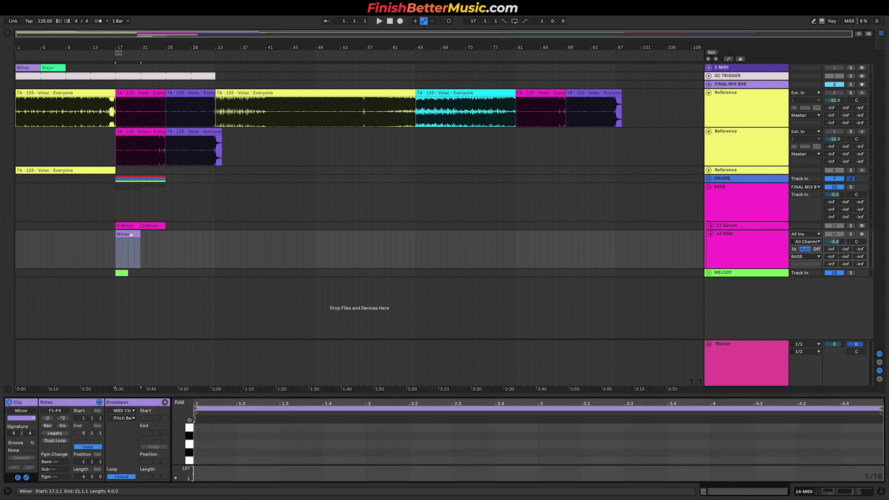
left_click_drag(238, 393, 247, 267)
left_click(280, 428)
key("ctrl+a")
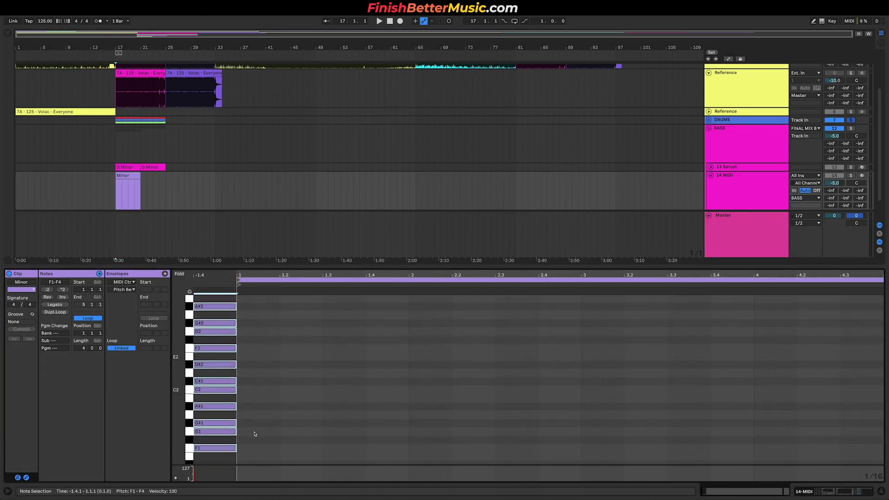
key("Down")
key("Down")
key("Down")
key("Down")
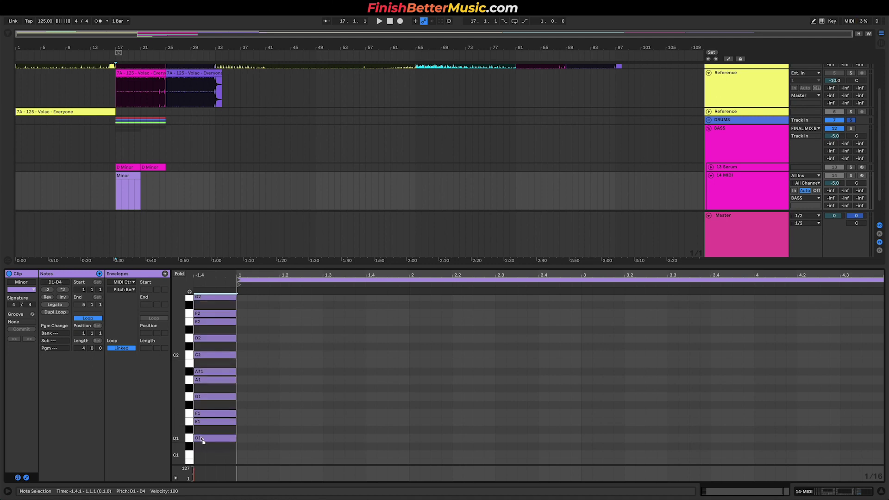
key("Up")
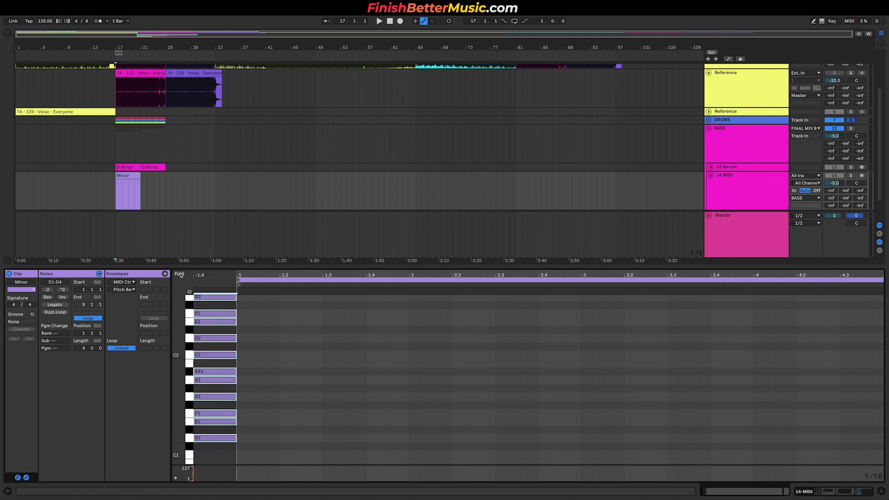
key("f")
Enlarge the tracks and note editor, then draw a short D2 note at the clip start
key("plus")
key("plus")
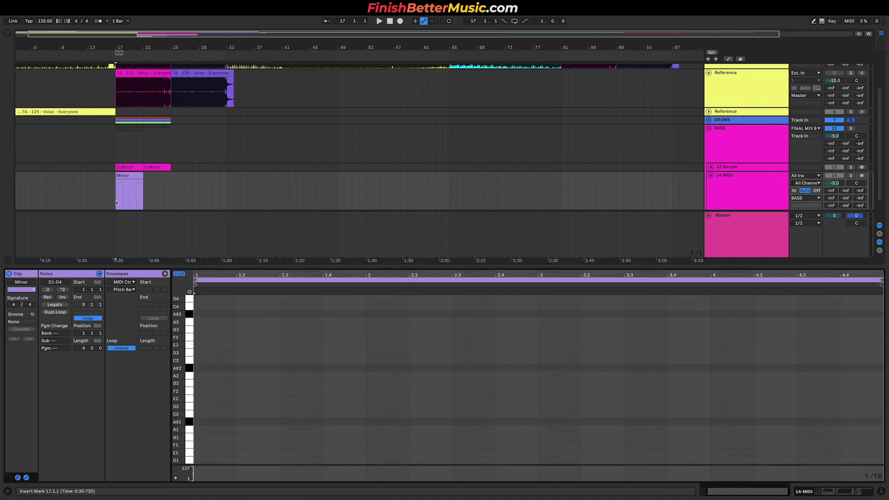
left_click_drag(290, 266, 290, 395)
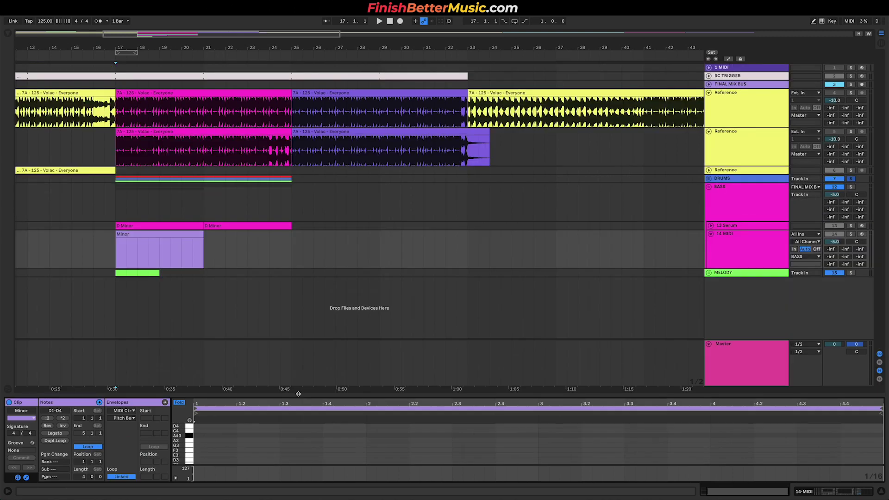
key("plus")
key("plus")
scroll(171, 240, "left", 6)
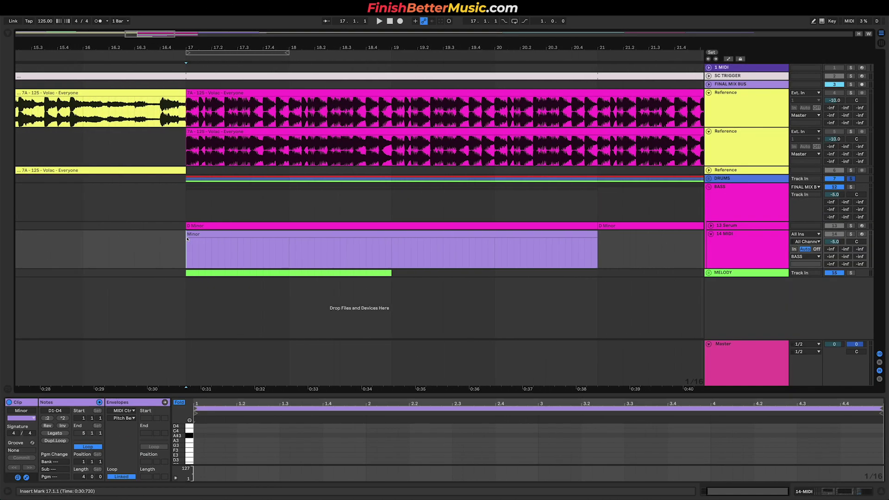
left_click(377, 234)
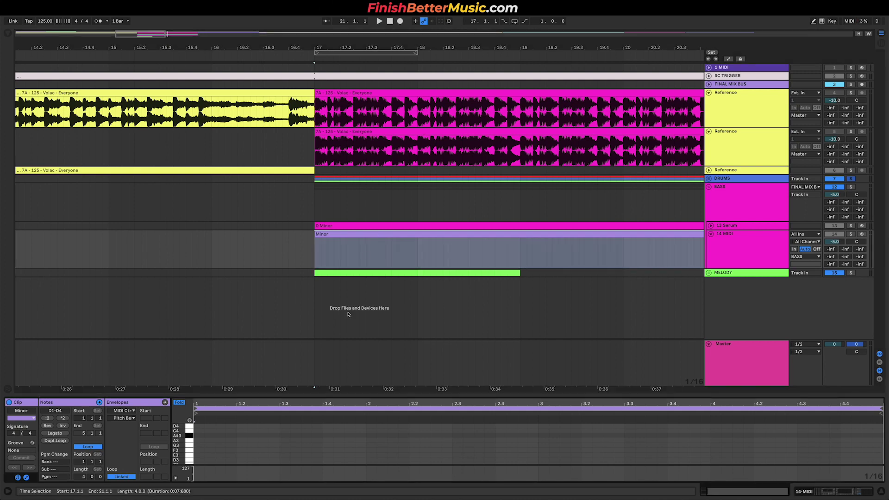
left_click_drag(294, 394, 296, 297)
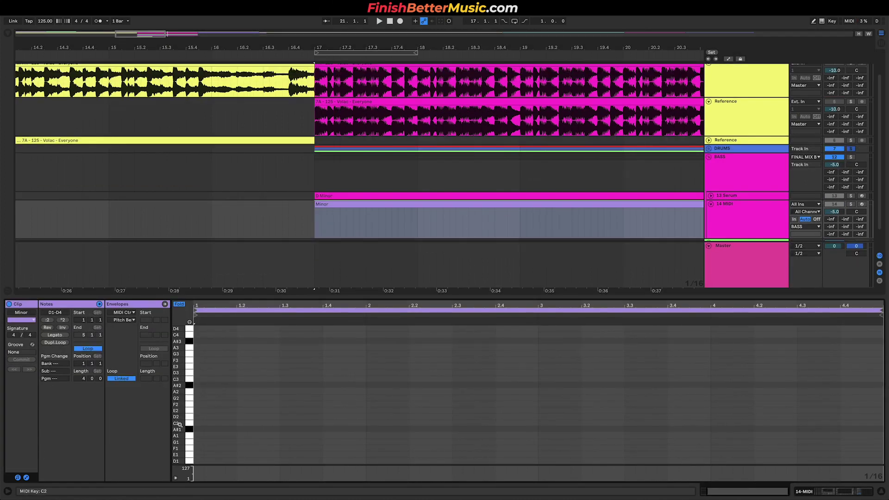
left_click_drag(195, 417, 214, 415)
Play the first D2 note, then add a shortened copy one step to its right
scroll(323, 172, "up", 5)
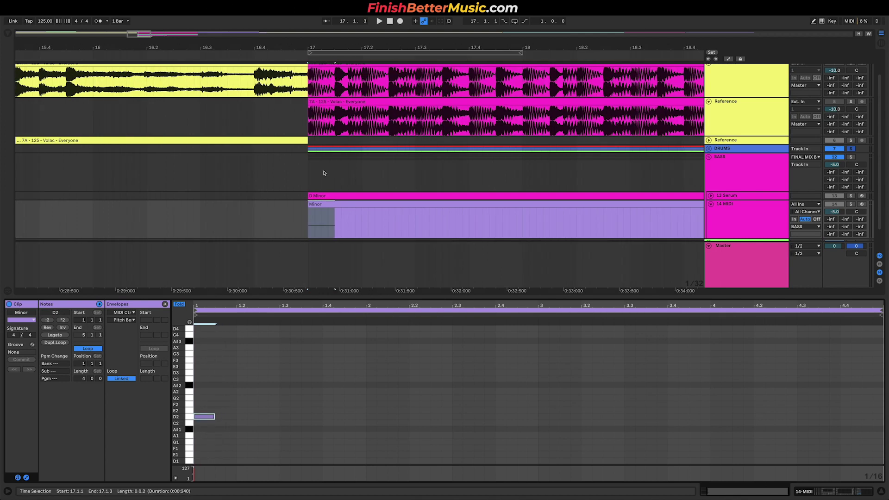
scroll(324, 173, "up", 1)
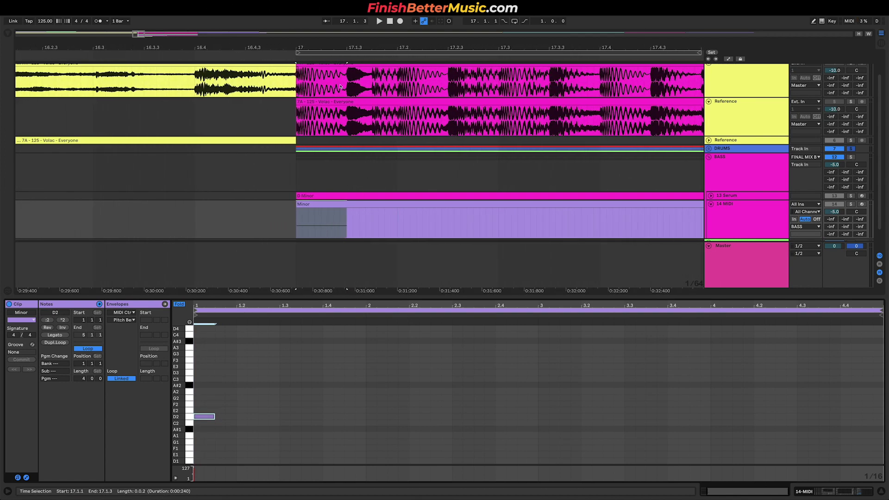
scroll(202, 418, "up", 2)
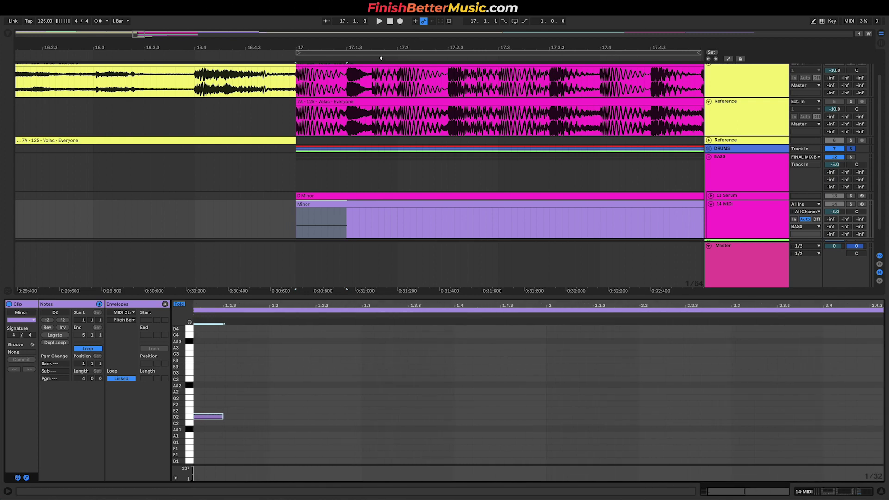
scroll(837, 77, "up", 1)
key("space")
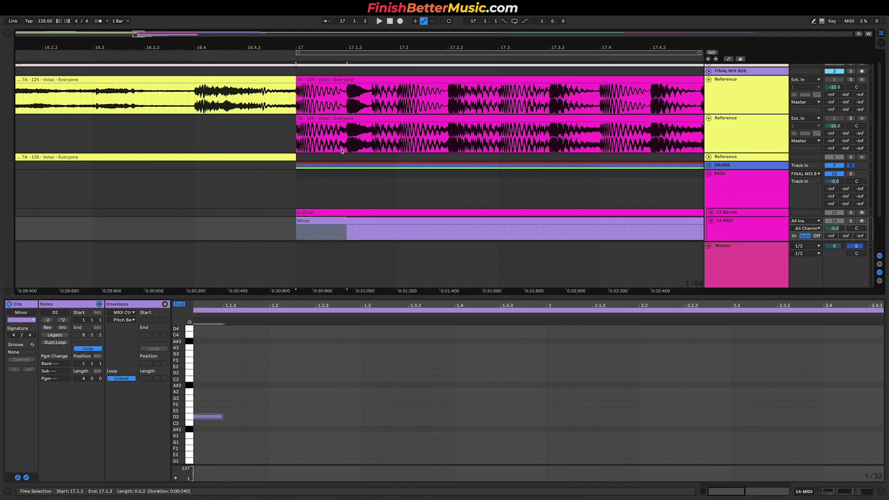
scroll(518, 116, "down", 3)
scroll(518, 116, "up", 2)
scroll(518, 116, "up", 2)
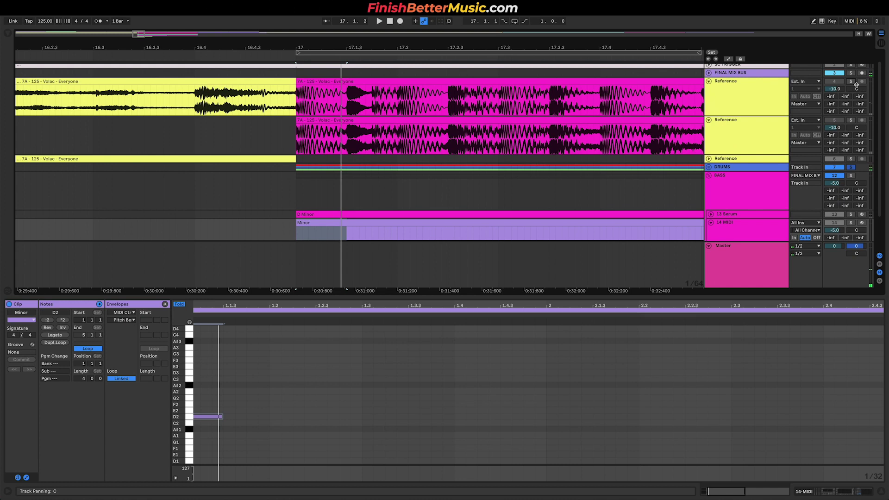
scroll(381, 174, "down", 2)
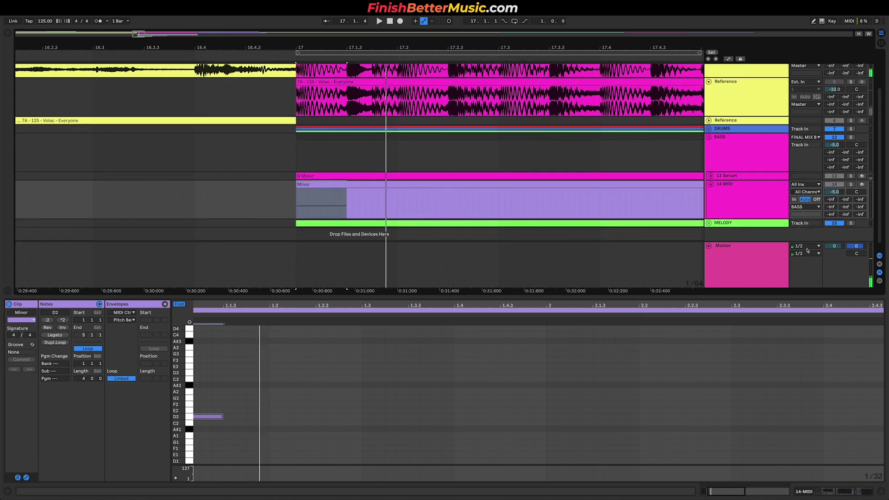
scroll(306, 180, "up", 2)
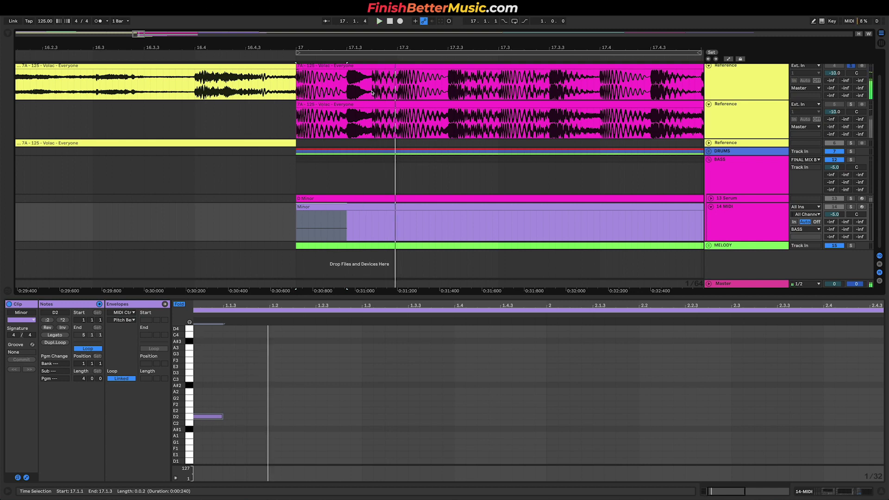
left_click_drag(215, 417, 268, 418)
key("Right")
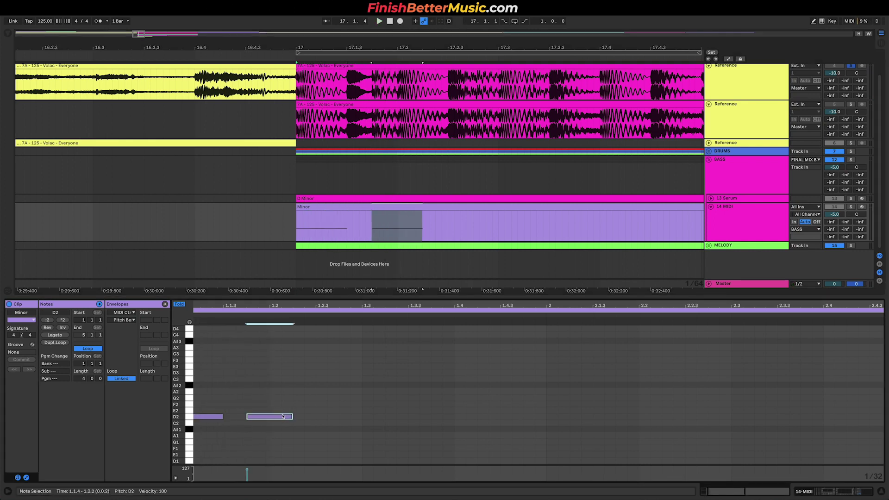
key("shift+Left")
key("space")
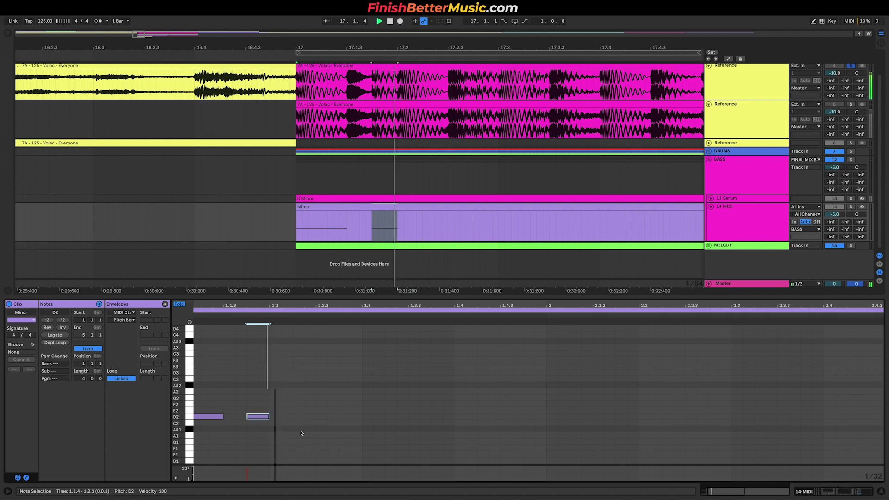
Add D2 notes at 1.2.3, 1.2.4 and 1.3.2 and play the pattern from 17.3.1
left_click(399, 230)
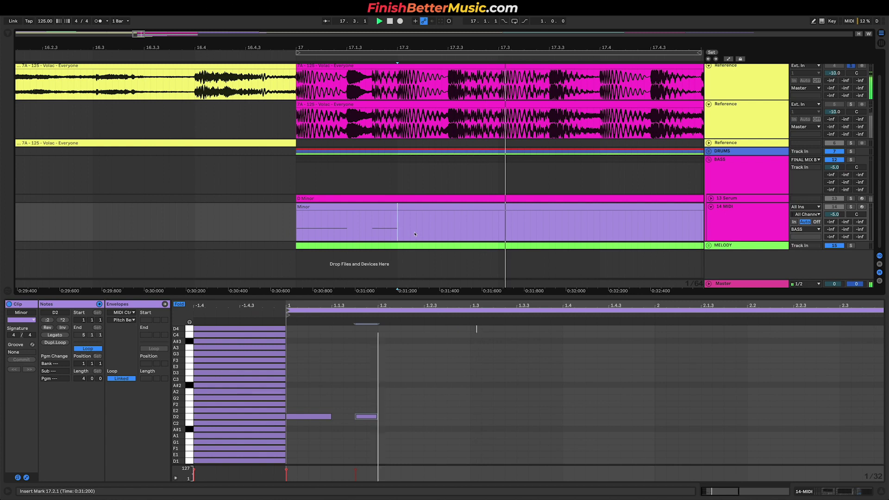
left_click(452, 225)
left_click(363, 416)
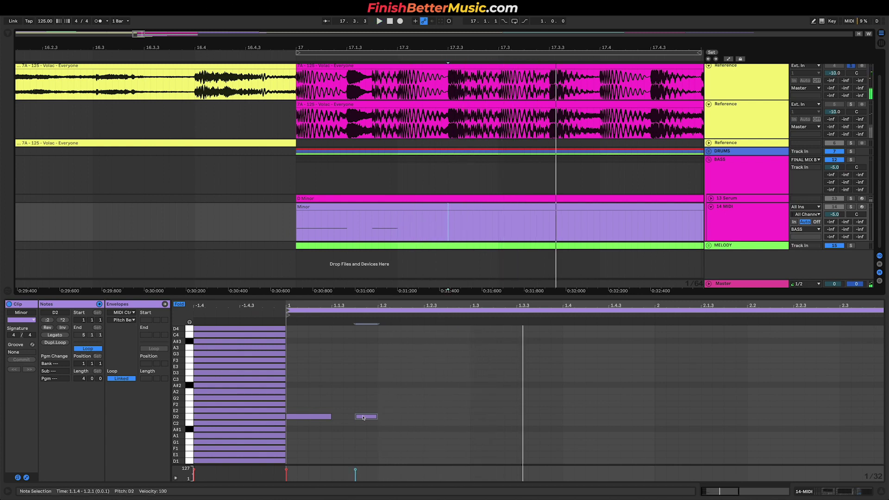
key("ctrl+d")
left_click_drag(389, 417, 433, 419)
key("ctrl+d")
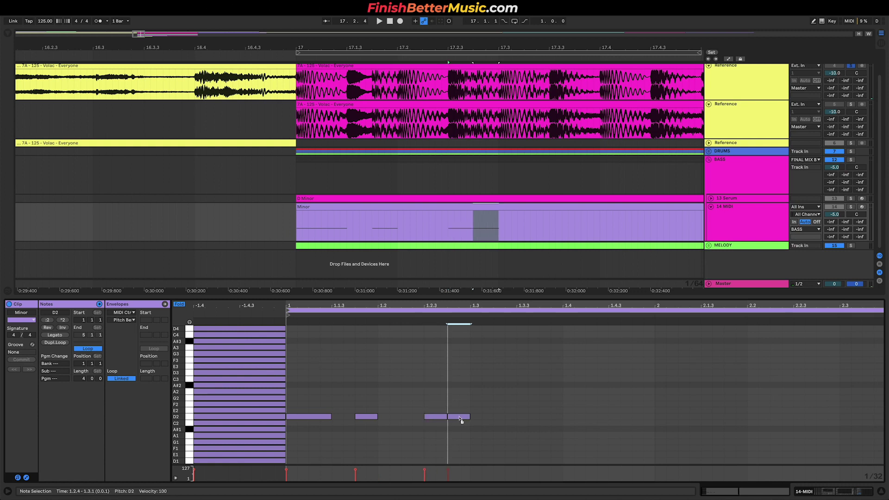
key("space")
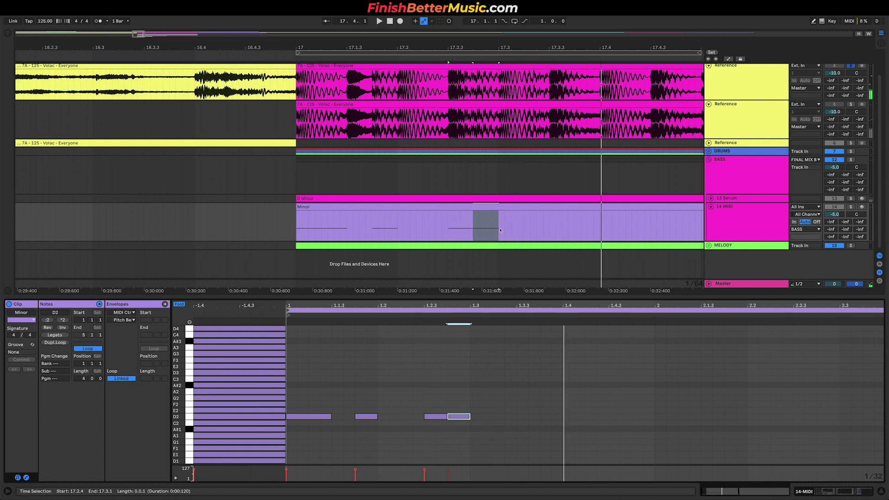
left_click(459, 416)
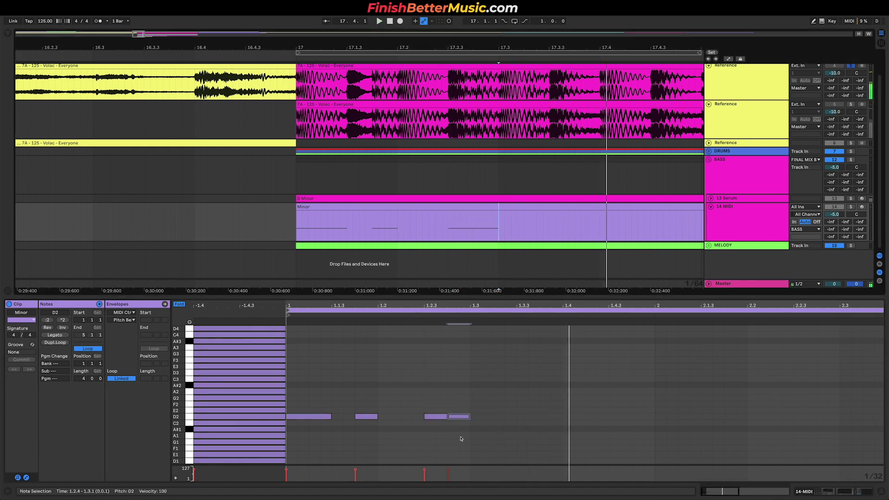
double_click(505, 418)
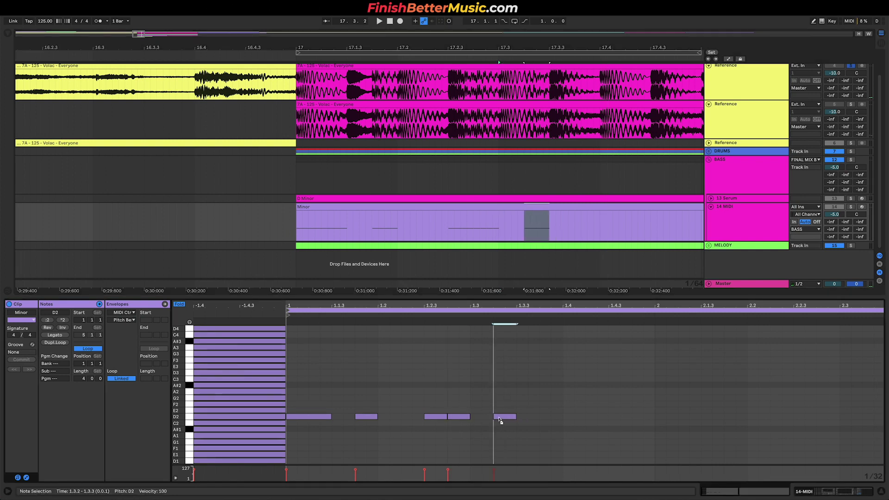
left_click(498, 229)
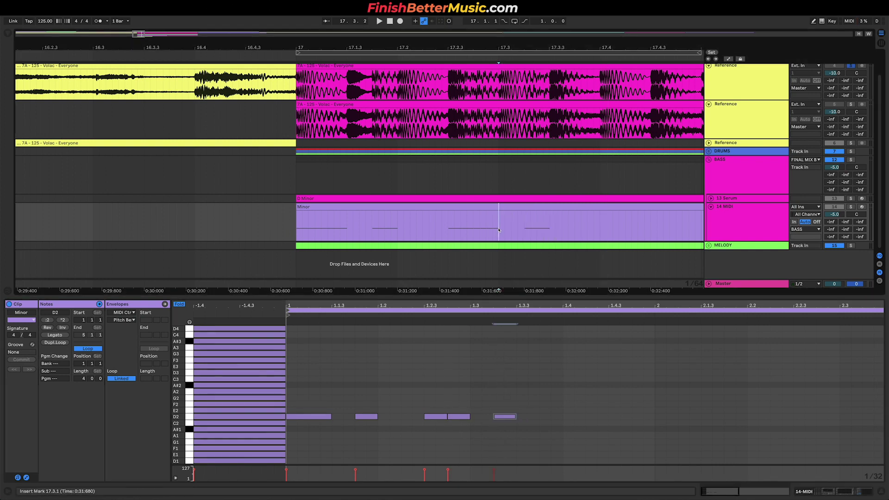
key("space")
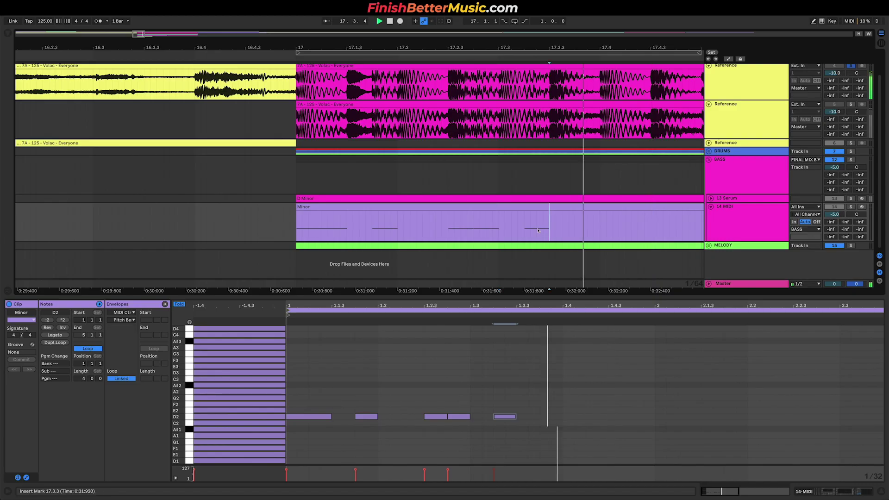
Add a longer D2 note at 1.3.3 and a closing D2 note at 1.4.3
left_click_drag(512, 418, 562, 416)
key("space")
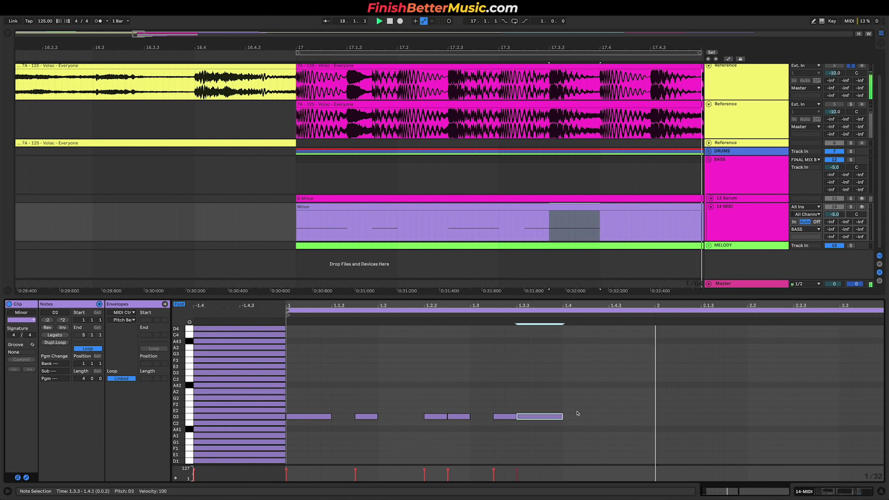
left_click_drag(545, 419, 637, 418)
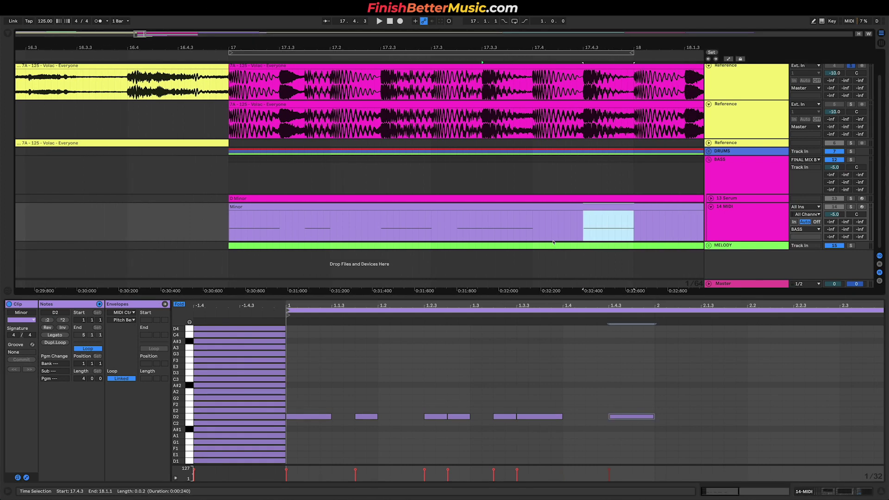
Play the pattern from 17.4.3, select all D2 notes and show the Synths collection
left_click(536, 214)
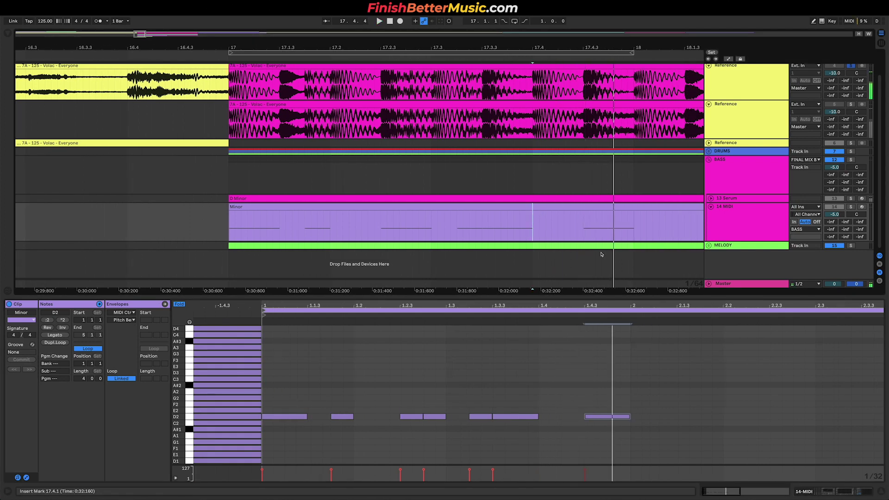
left_click(593, 231)
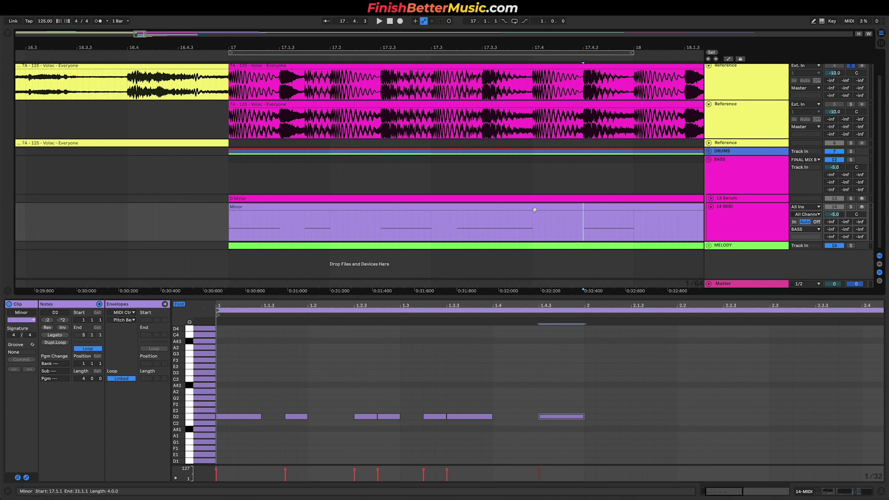
scroll(534, 210, "down", 5)
key("space")
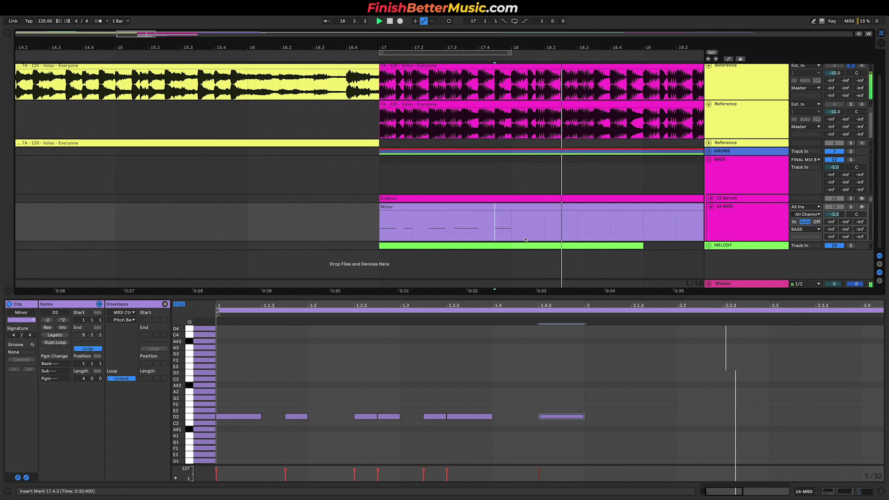
key("space")
left_click_drag(586, 402, 218, 480)
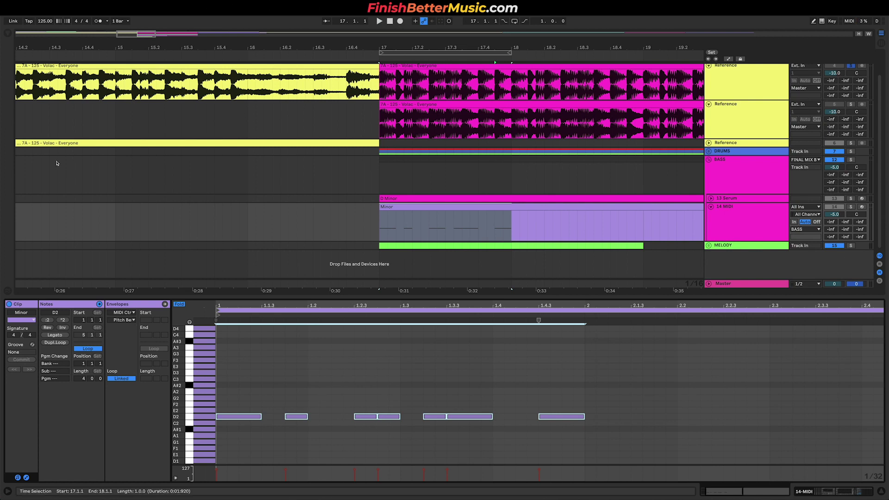
left_click(9, 31)
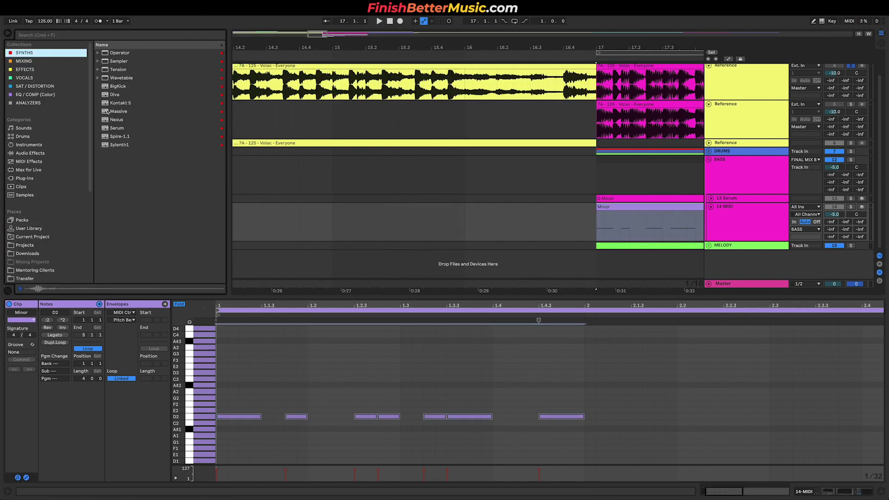
Load Serum onto the 14 MIDI track's device chain
key("shift+Tab")
left_click_drag(120, 129, 94, 438)
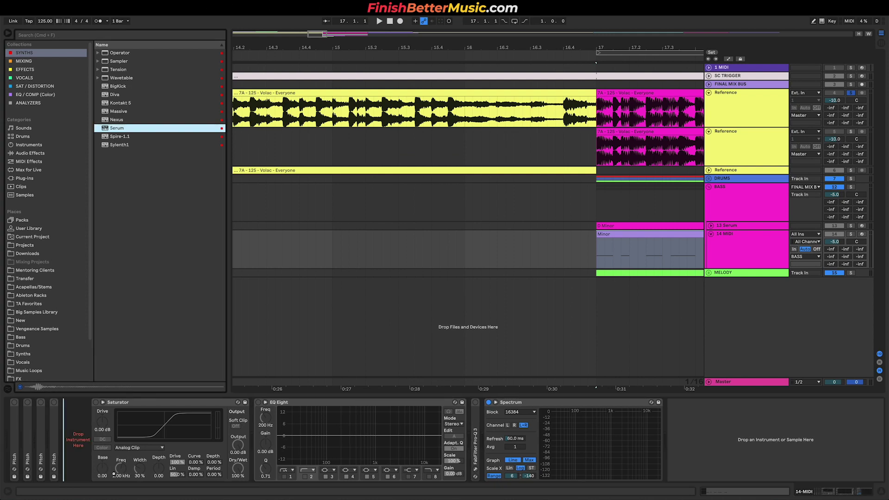
left_click_drag(94, 437, 79, 438)
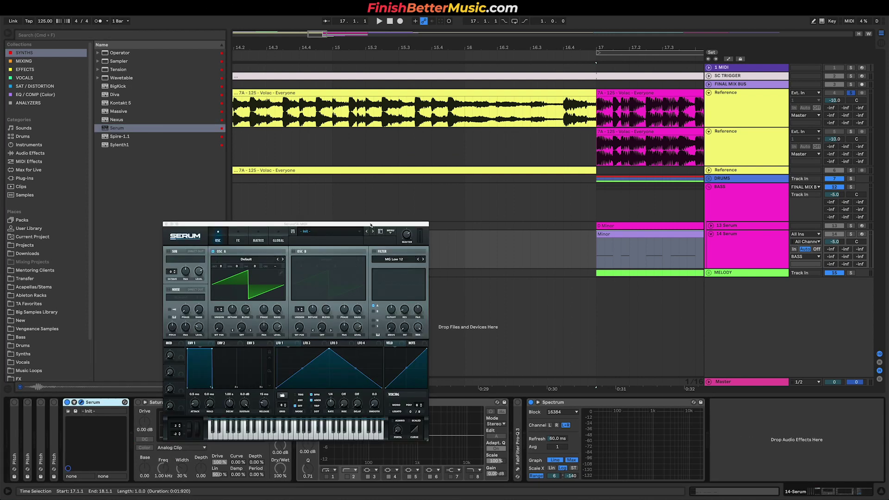
right_click(757, 236)
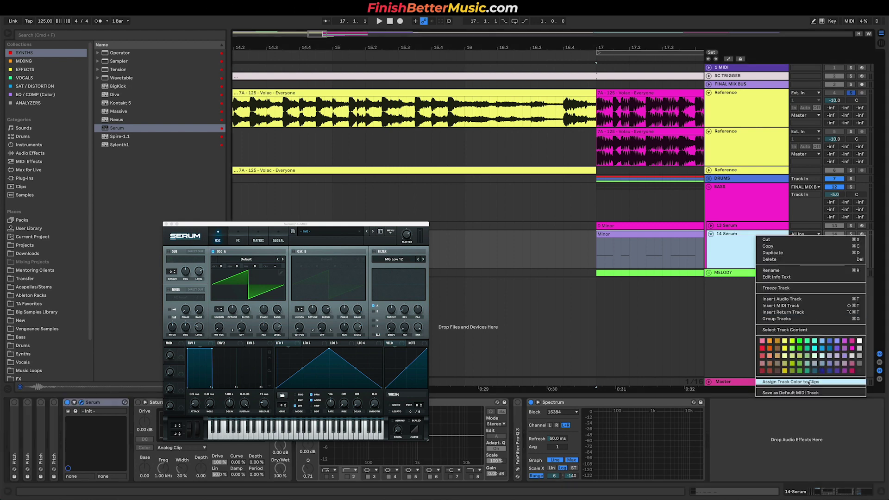
key("Escape")
Turn on Serum's OSC B saw and set the sub oscillator to -4 octaves
left_click_drag(318, 227, 390, 174)
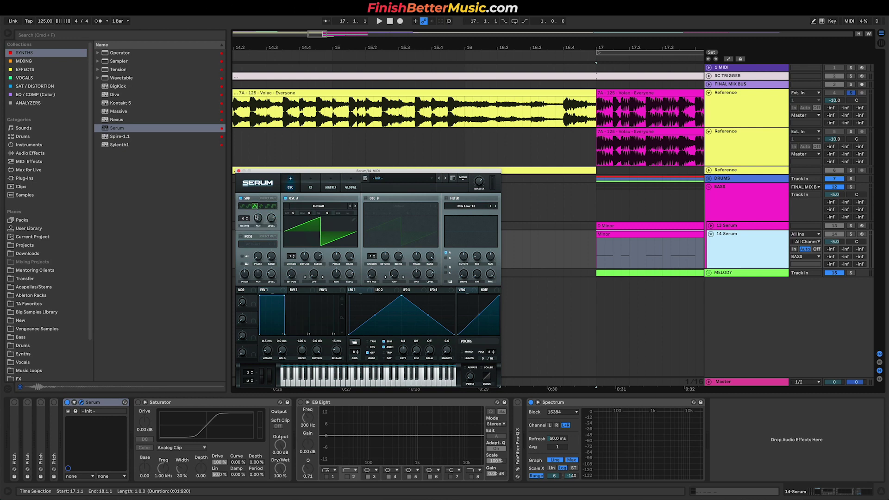
mouse_move(271, 221)
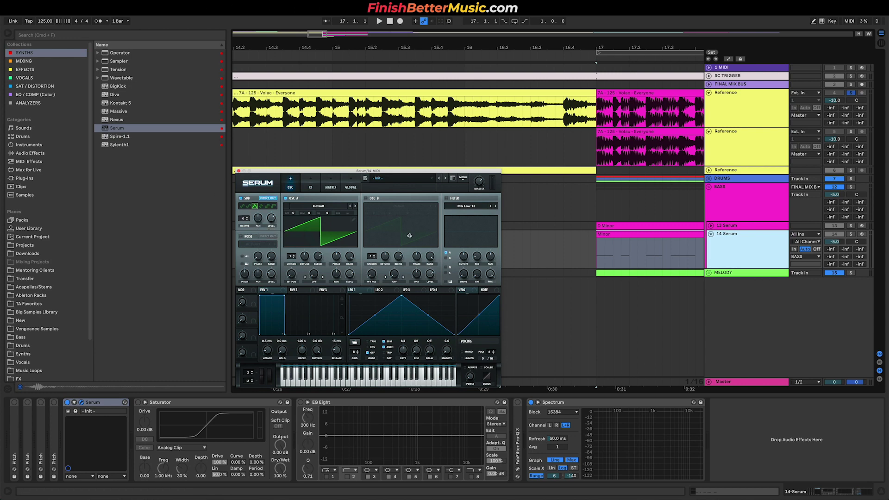
left_click(365, 198)
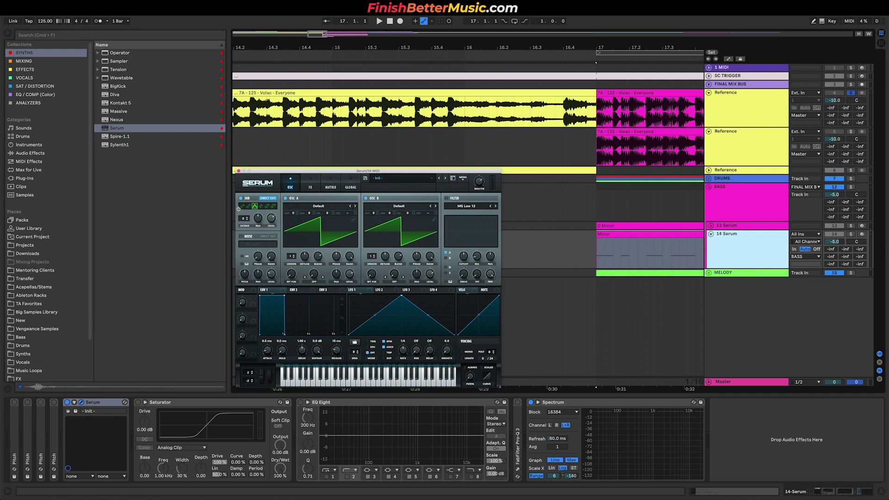
left_click_drag(241, 218, 241, 238)
Solo the 14 Serum track and audition the synth melody
left_click(851, 235)
key("space")
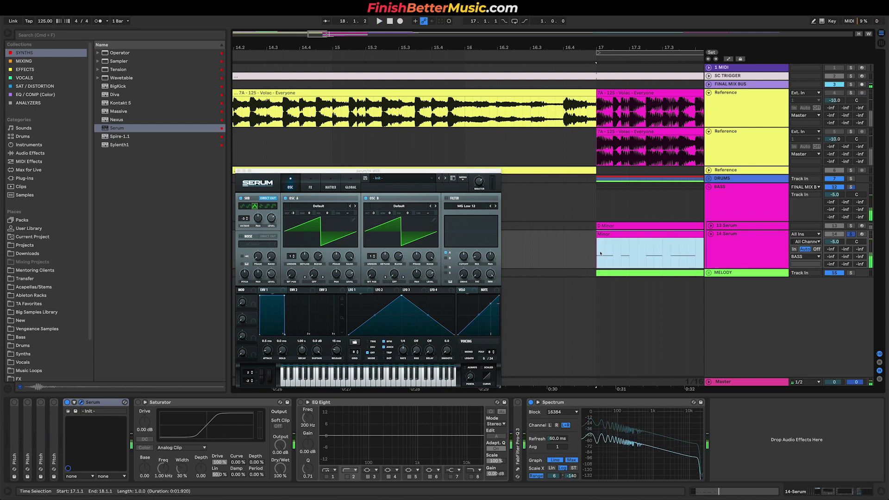
key("space")
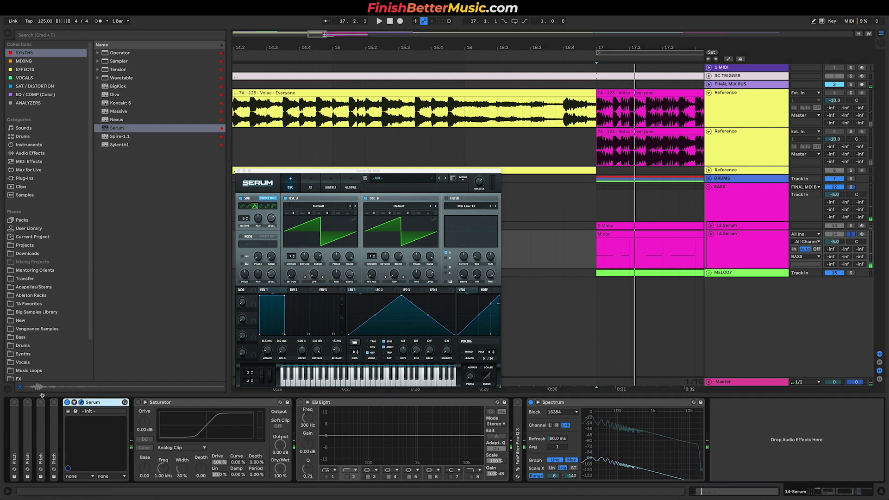
key("space")
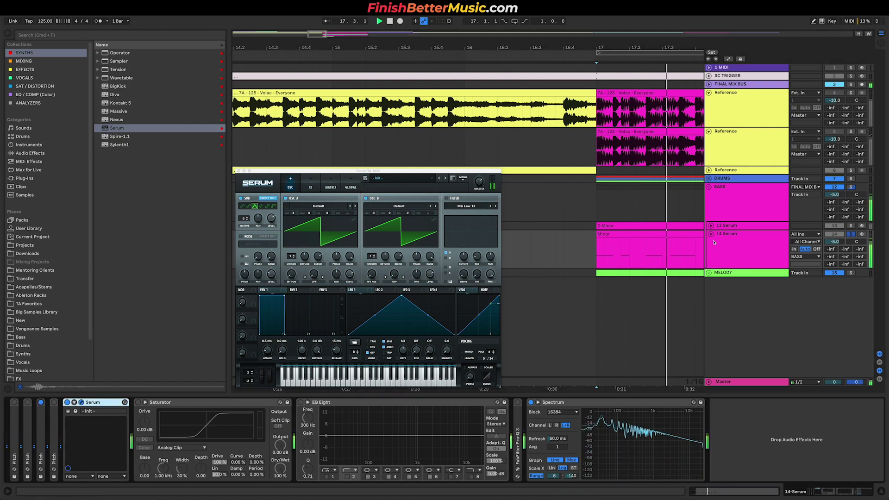
key("space")
Paste a +12 st Pitch device before Serum and fold it
key("super+z")
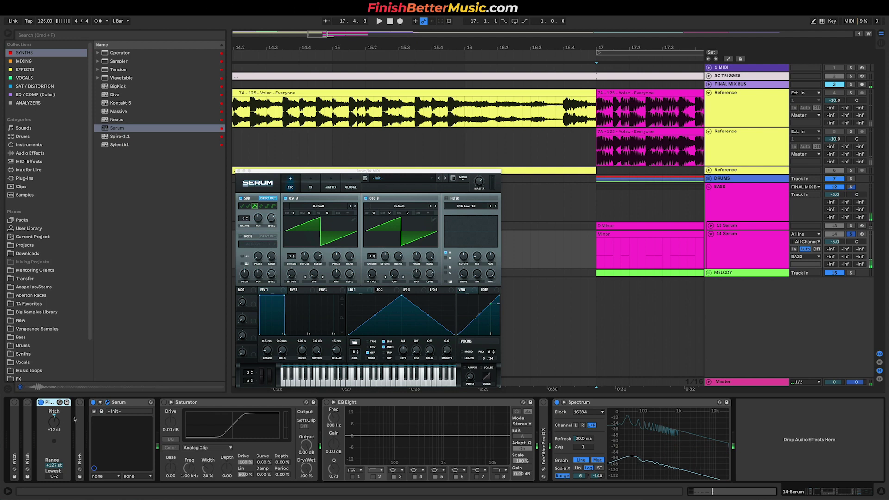
key("super+z")
key("super+shift+z")
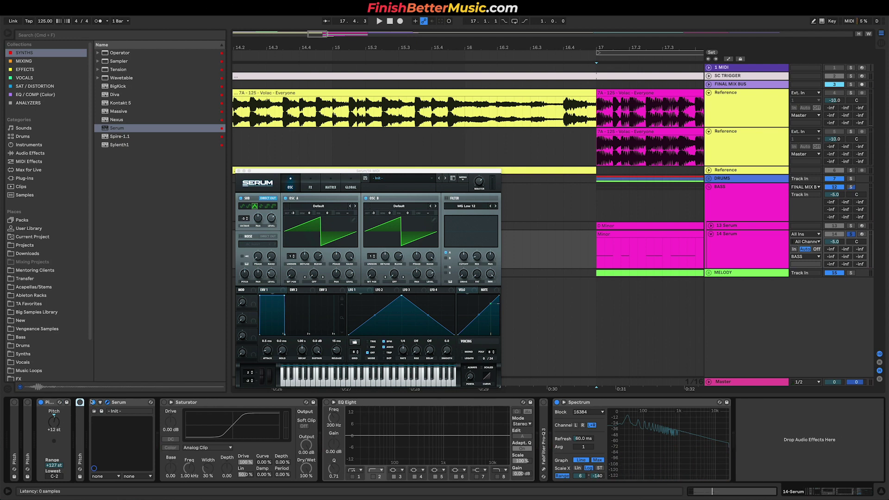
double_click(50, 404)
Loop bar 17.1.1–18.1.1 of the 14 Serum clip and play it
key("space")
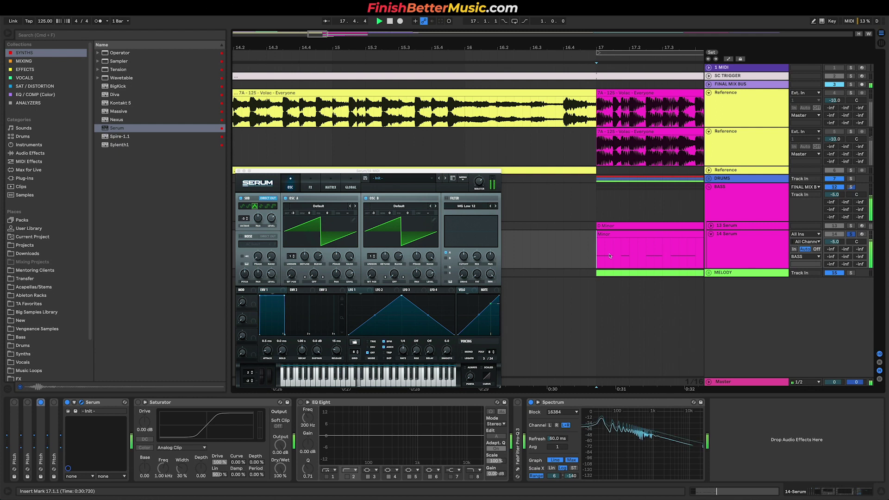
key("space")
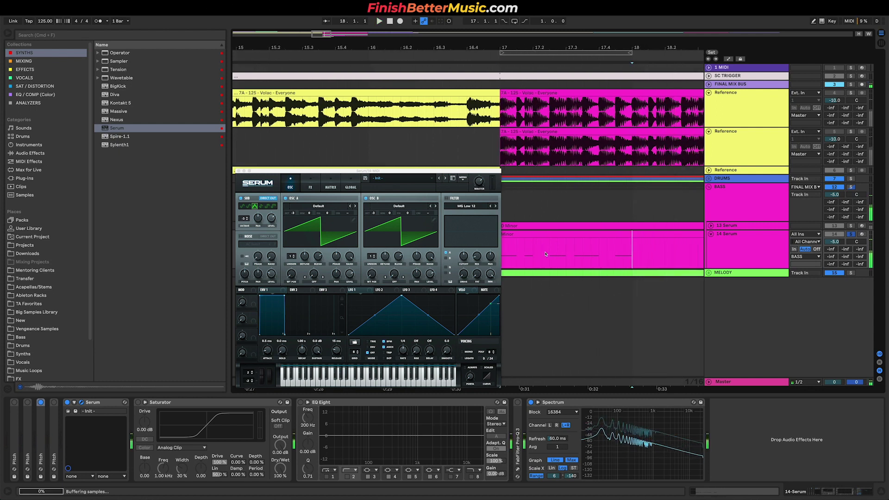
left_click_drag(636, 254, 504, 256)
key("super+l")
key("space")
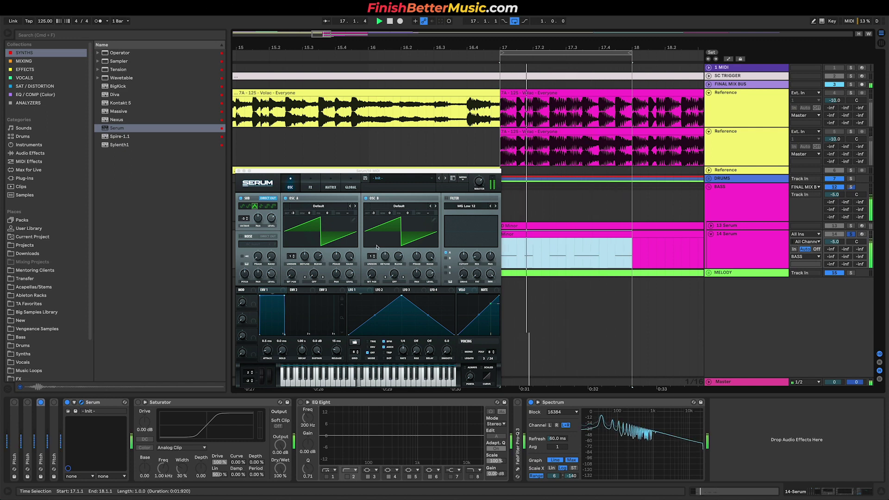
Turn on Serum's filter as an MG Low 24 low-pass with cutoff dropped to 25 Hz
key("space")
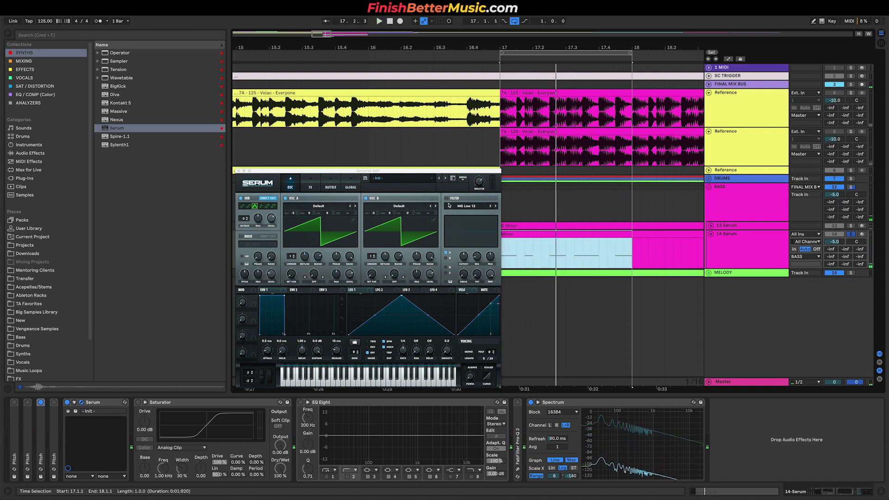
left_click(447, 199)
left_click(447, 199)
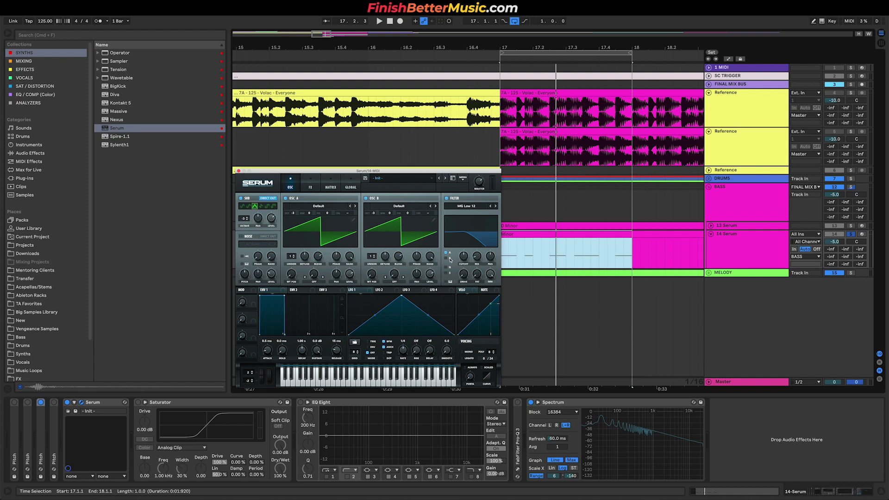
left_click(474, 208)
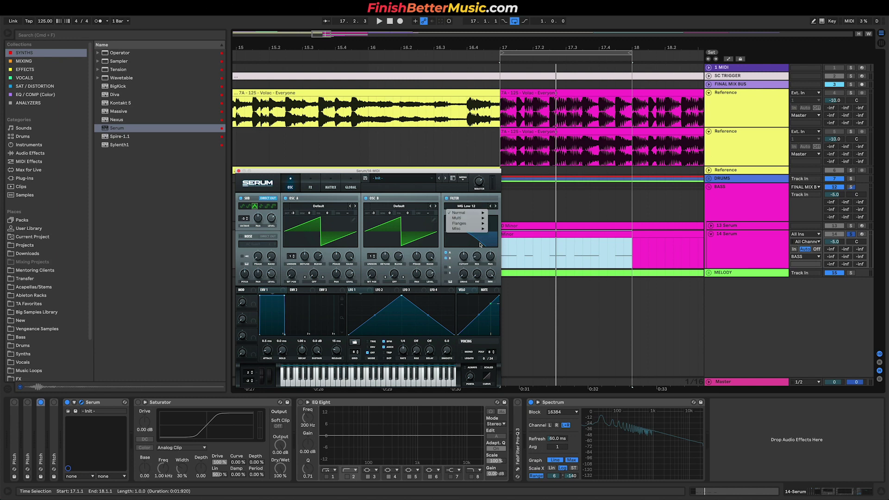
mouse_move(460, 212)
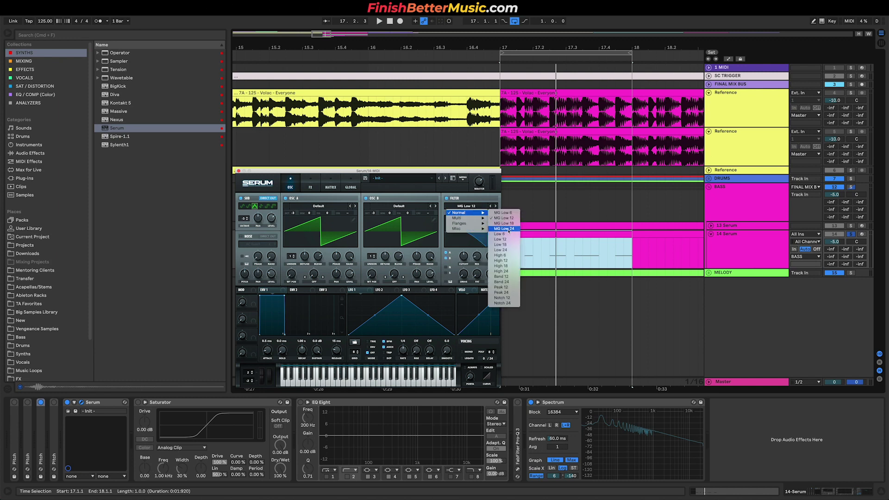
left_click(506, 229)
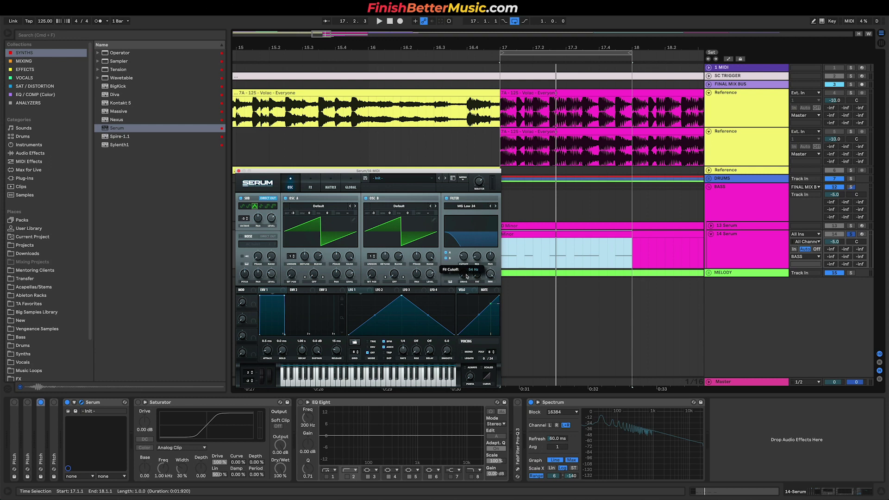
key("space")
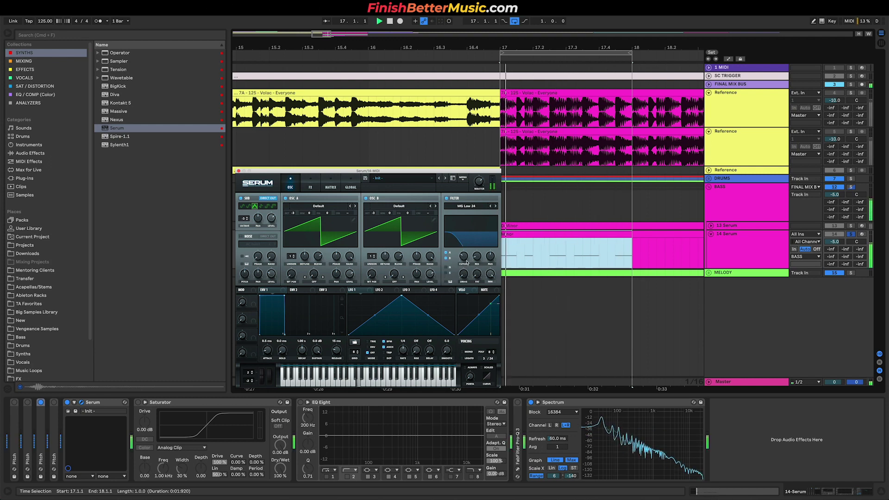
left_click_drag(466, 263, 465, 271)
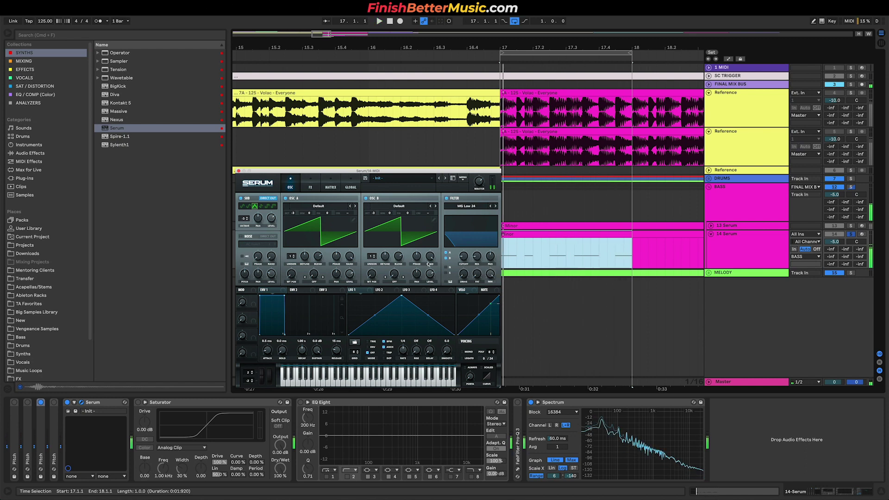
key("space")
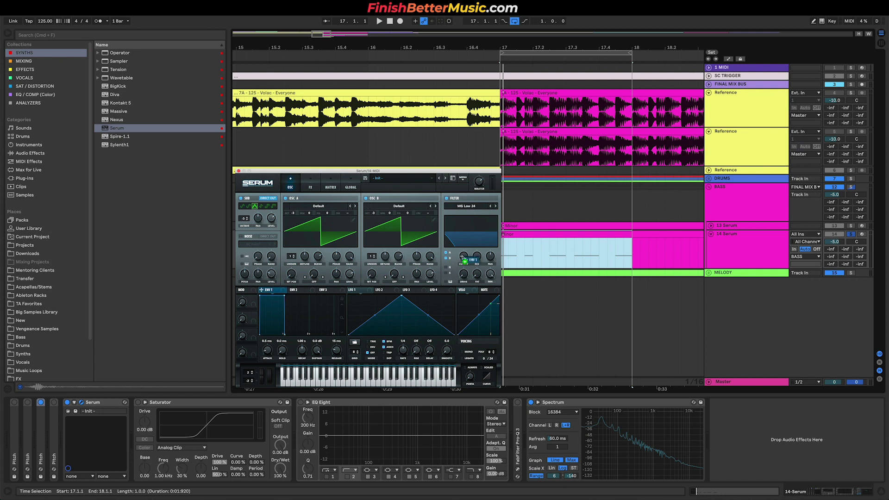
Route ENV1 to Cutoff (amount 72): 5.5 ms attack, 1.02 s decay, -33.3 dB sustain, cutoff 21 Hz
left_click_drag(458, 251, 460, 257)
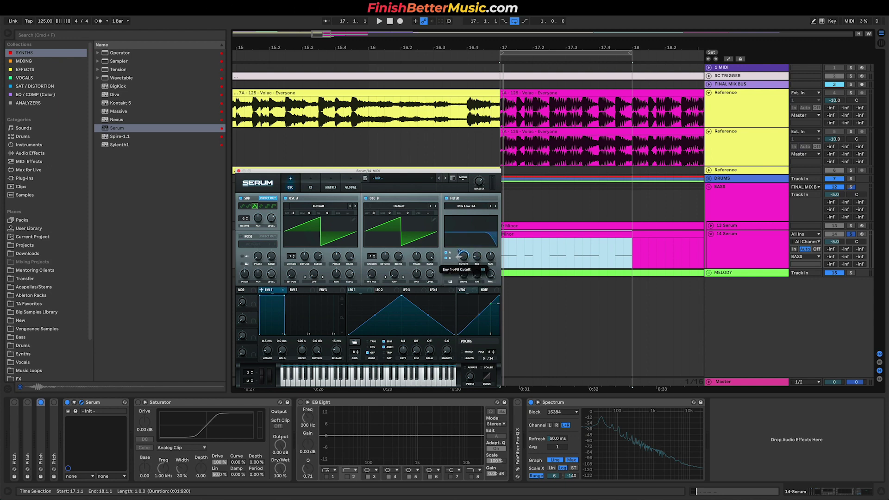
key("space")
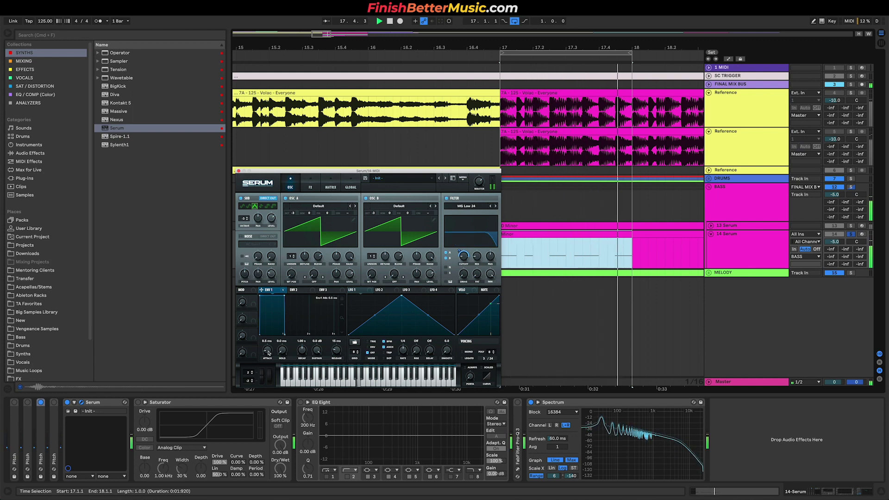
left_click_drag(268, 353, 318, 350)
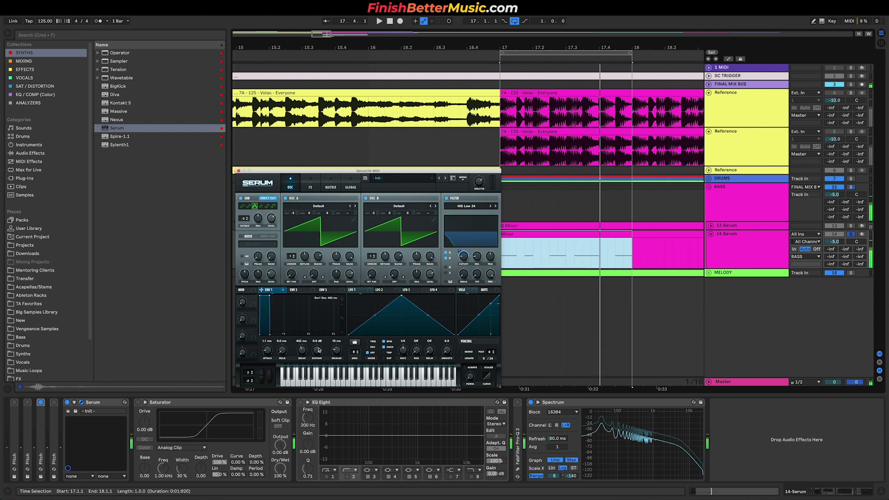
key("space")
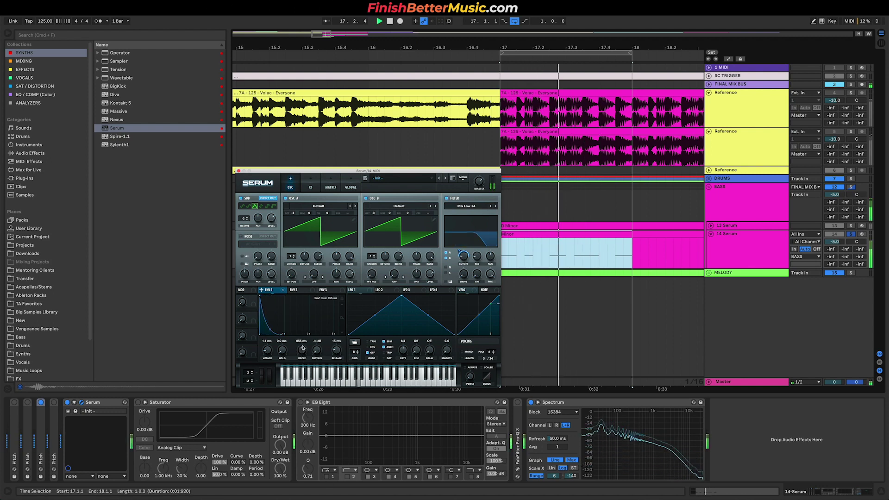
left_click_drag(302, 351, 316, 331)
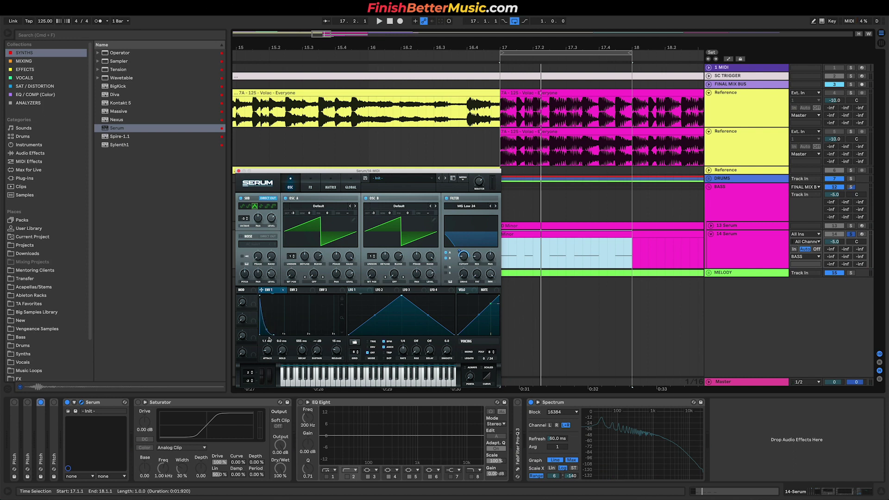
key("space")
mouse_move(317, 351)
left_mouse_down()
mouse_move(315, 329)
mouse_move(338, 347)
mouse_move(308, 345)
left_mouse_up()
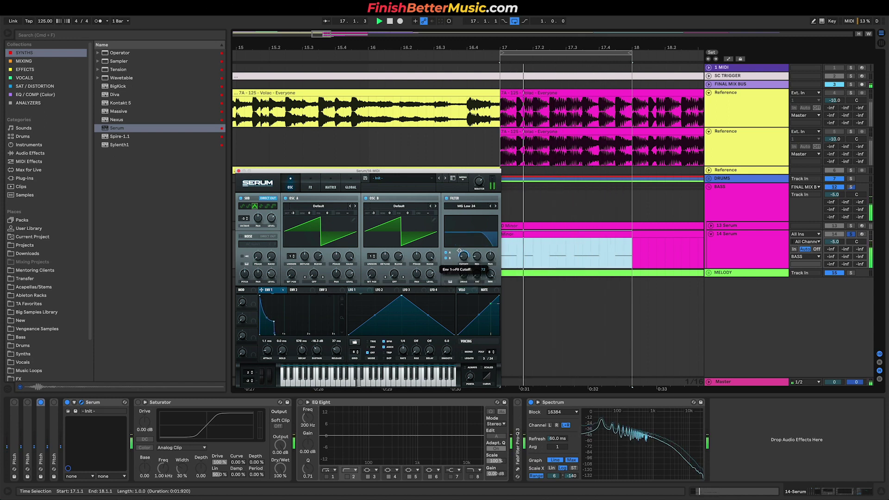
left_click_drag(459, 251, 461, 257)
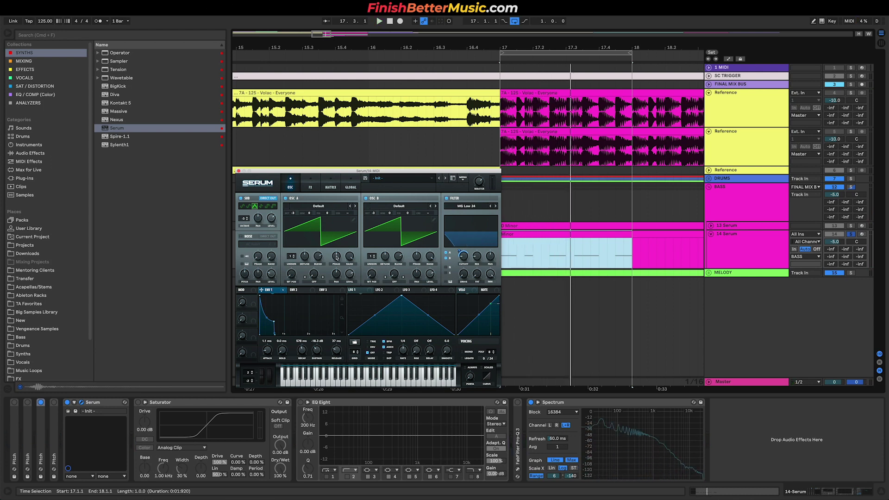
Set Serum's OSC A phase to 54°, OSC A fine to -16 and OSC B fine to -7 cents
left_click_drag(337, 257, 336, 279)
key("space")
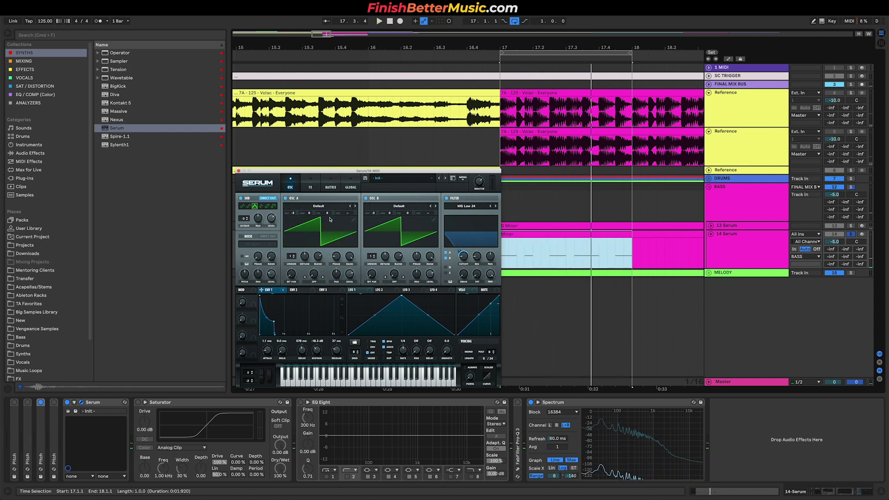
left_click_drag(327, 215, 327, 217)
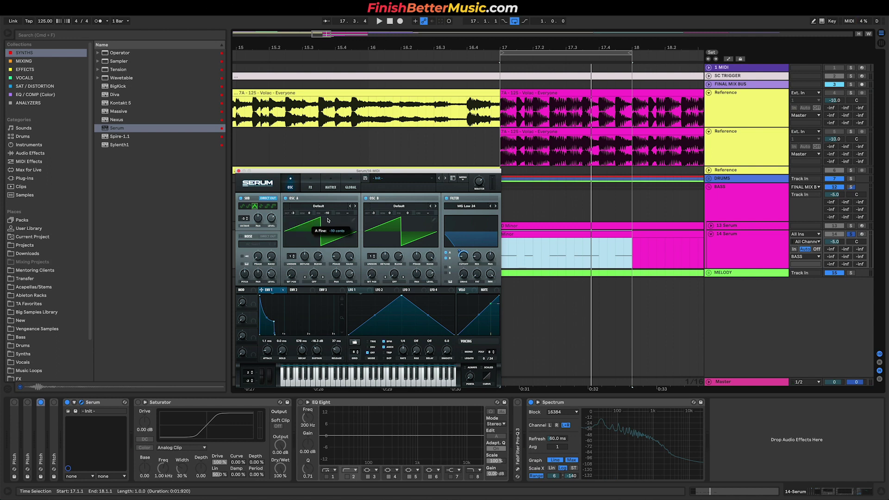
key("space")
left_click_drag(328, 220, 327, 223)
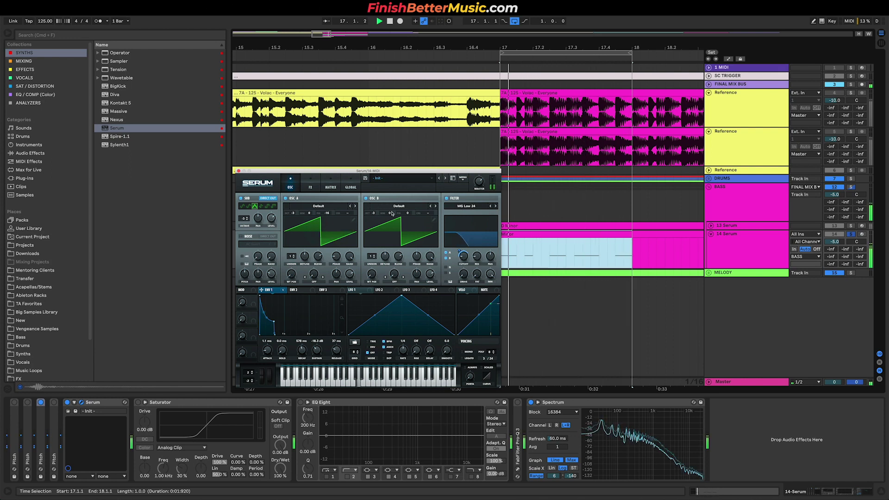
left_click_drag(407, 214, 408, 222)
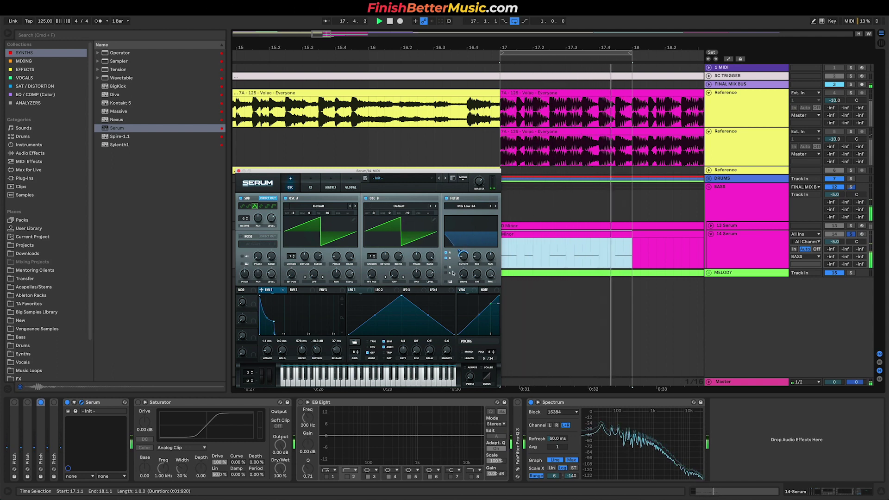
Raise Serum's filter resonance to 32% and open up the cutoff, then stop playback
left_click_drag(476, 256, 475, 247)
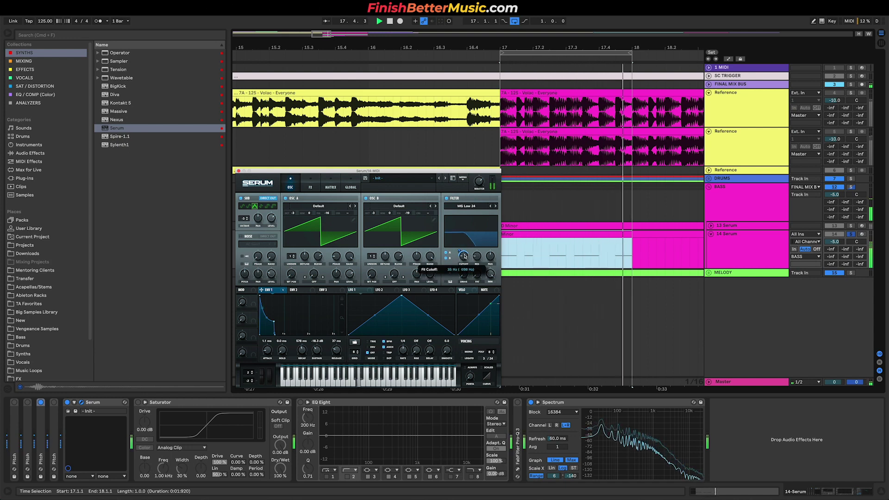
left_click_drag(463, 256, 463, 256)
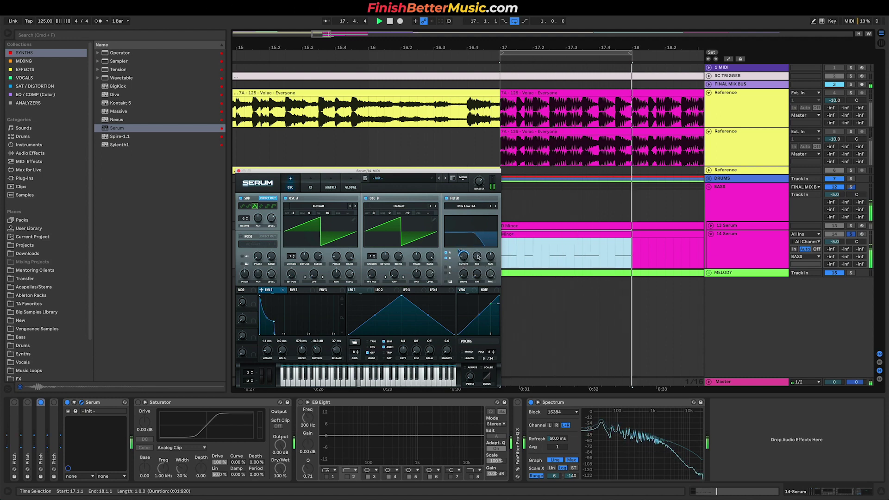
mouse_move(477, 258)
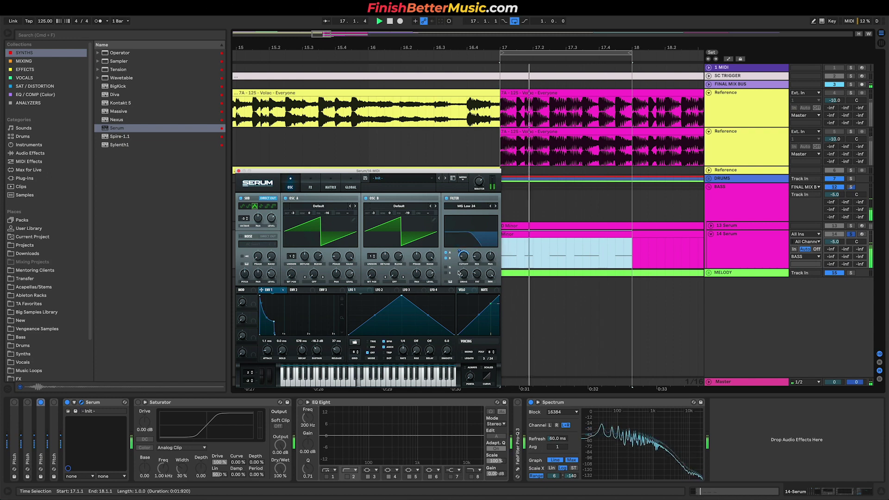
key("space")
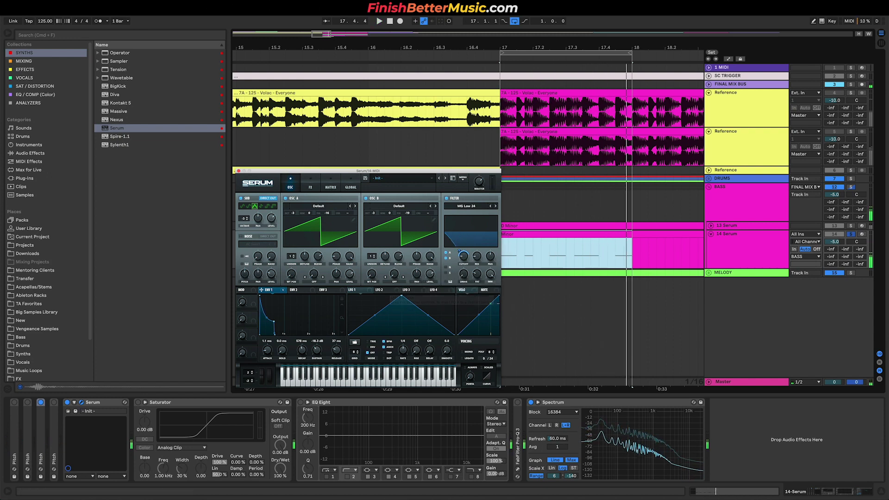
key("super+alt+p")
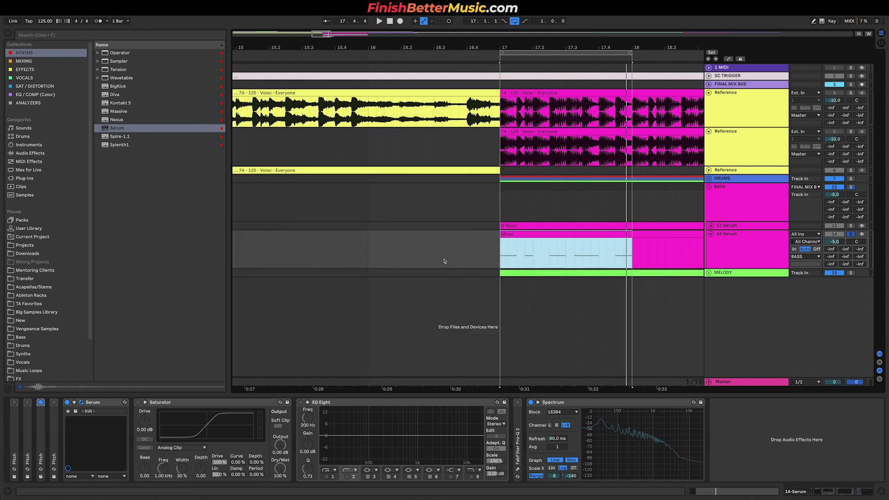
key("super+alt+p")
Enable Serum's Distortion effect with Drive at 83%
left_click(307, 190)
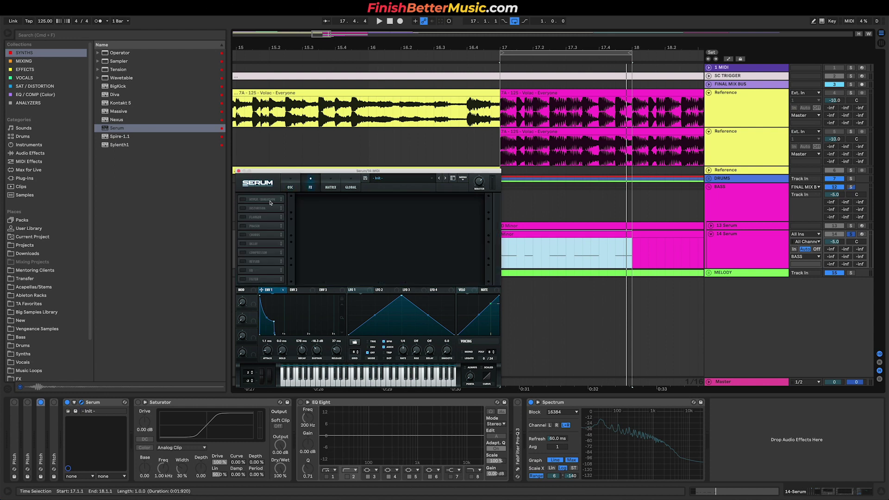
left_click(243, 209)
key("space")
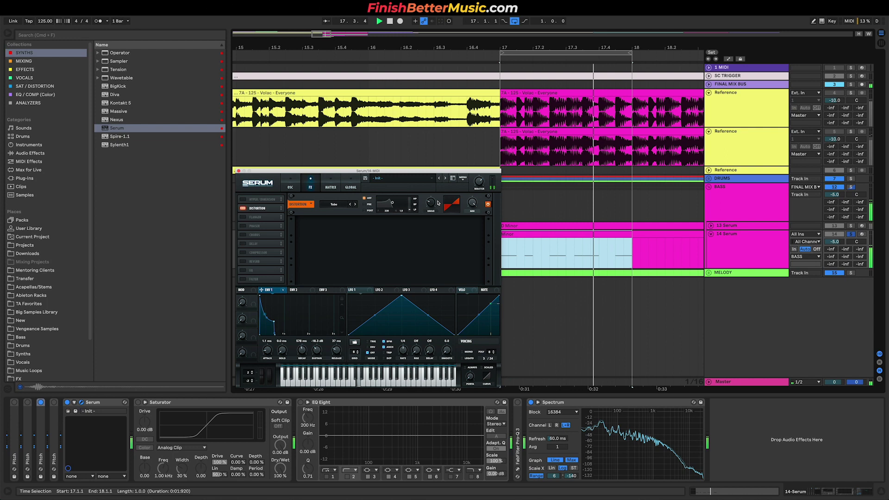
left_click_drag(438, 203, 427, 158)
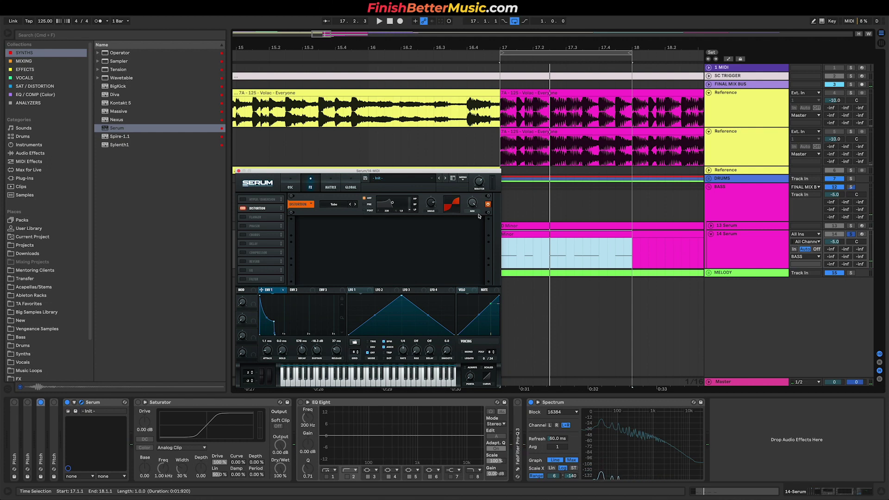
mouse_move(475, 202)
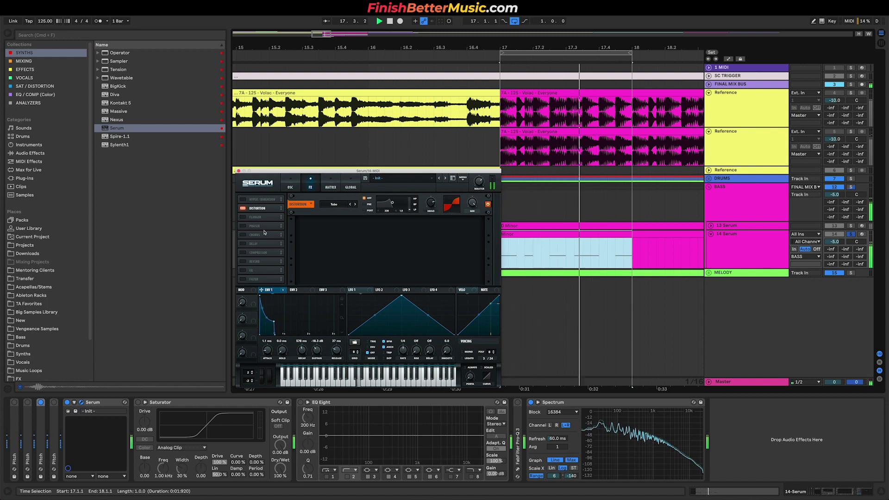
Enable Serum's Compressor with its threshold at -28.2 dB
left_click(243, 253)
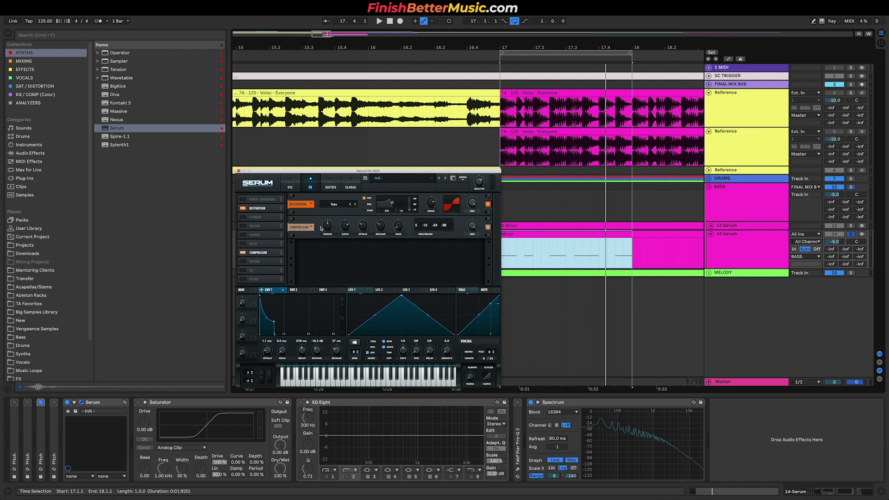
left_click_drag(326, 227, 327, 236)
key("space")
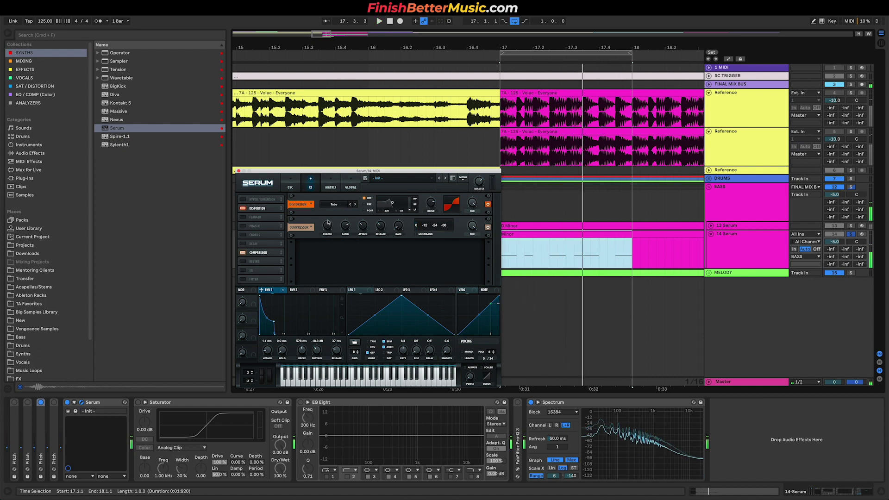
Enable Serum's EQ with its low band frequency at 22 Hz
left_click(244, 271)
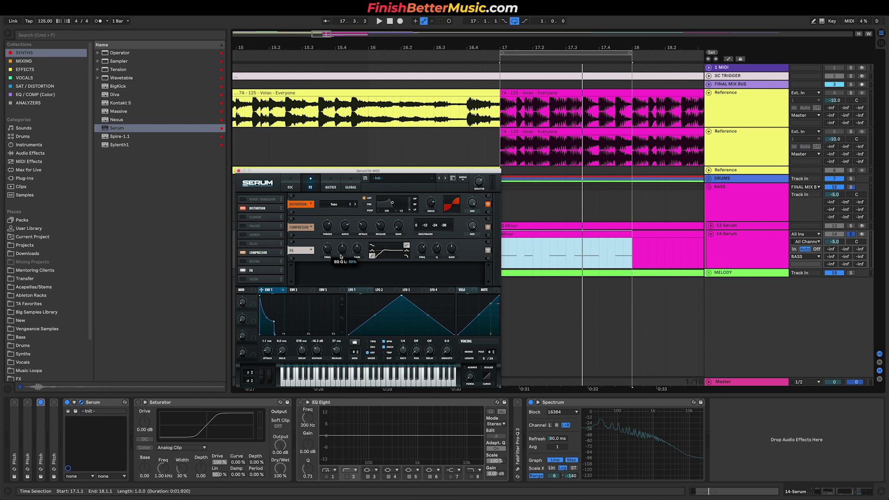
key("space")
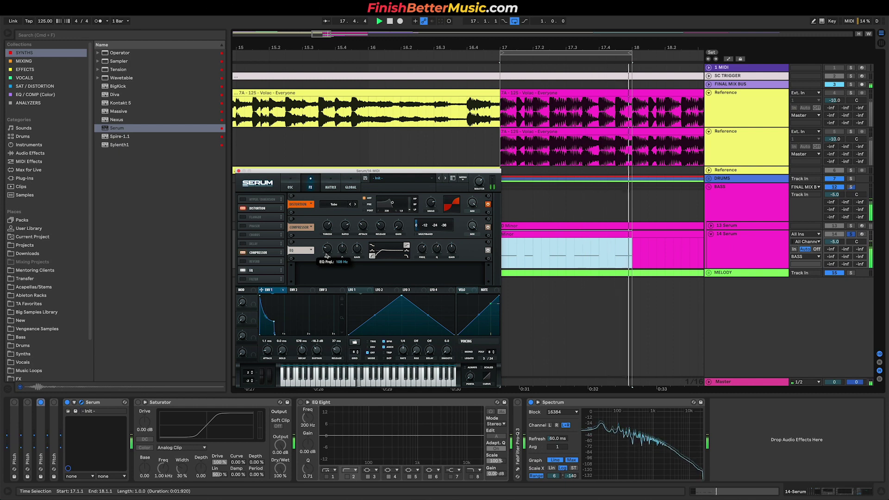
left_click_drag(327, 256, 350, 268)
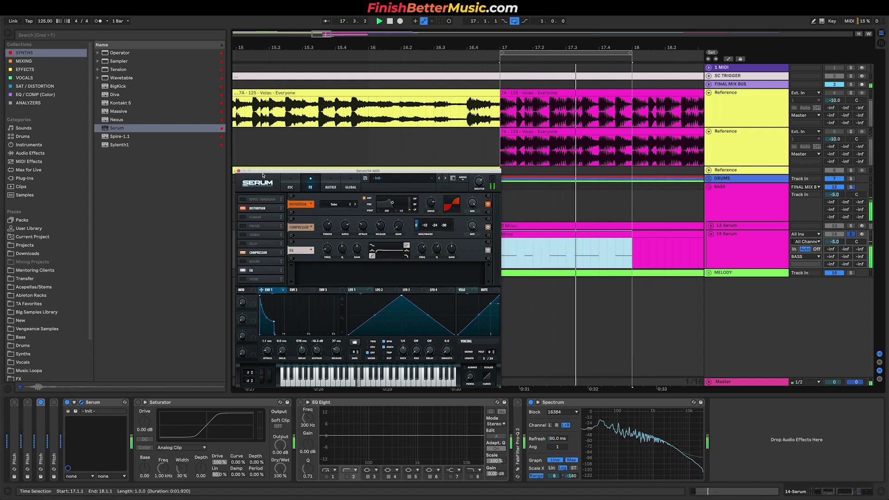
Fine-tune OSC B to -20 cents and push OSC A's detune further down, then stop playback
left_click(291, 187)
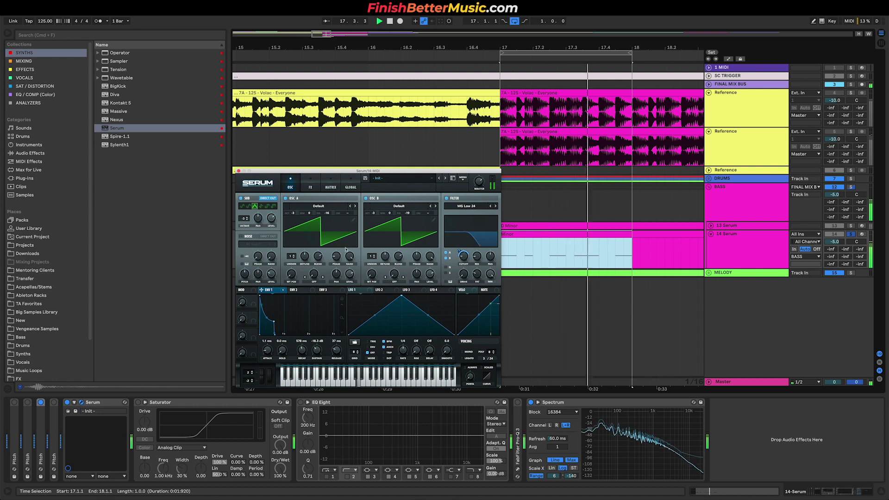
left_click_drag(407, 213, 416, 225)
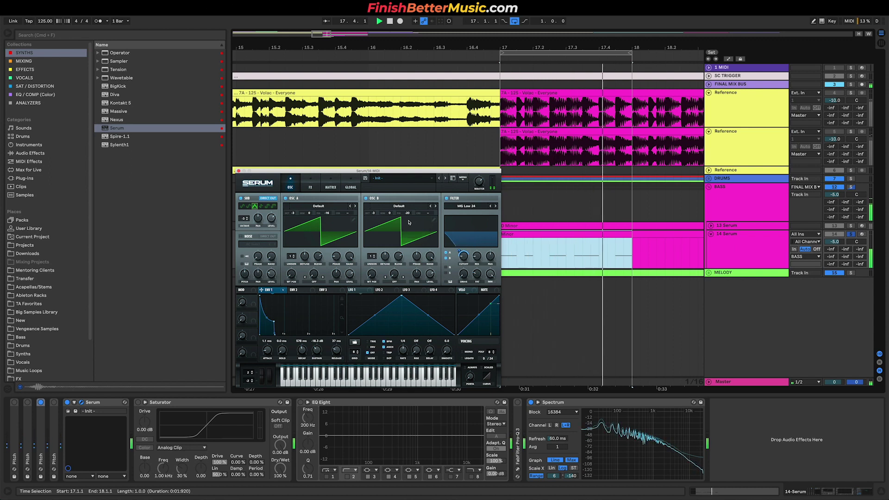
mouse_move(326, 213)
left_mouse_down()
mouse_move(330, 232)
mouse_move(335, 219)
left_mouse_up()
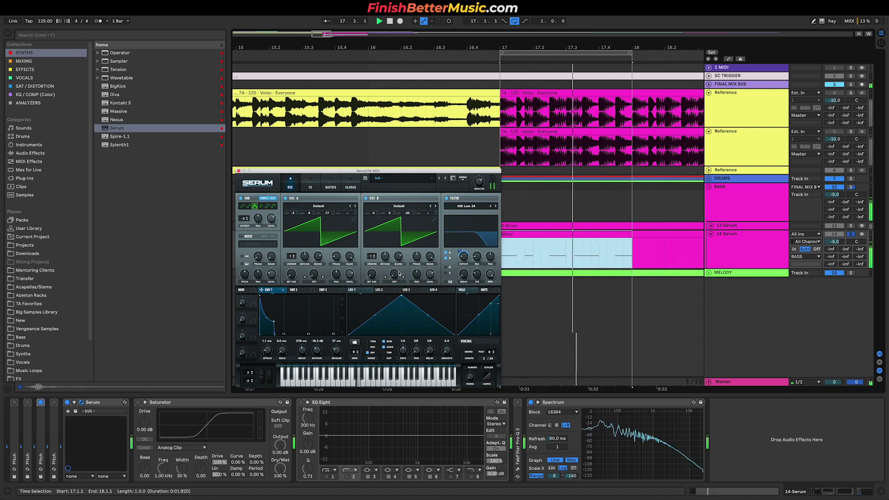
key("space")
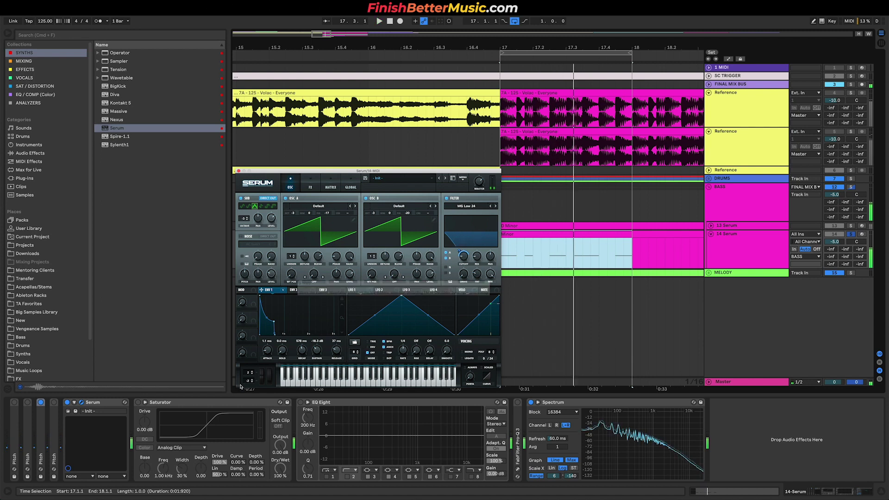
Set the Saturator to a Soft Sine curve with 4.57 dB drive and solo the BASS group
left_click(137, 402)
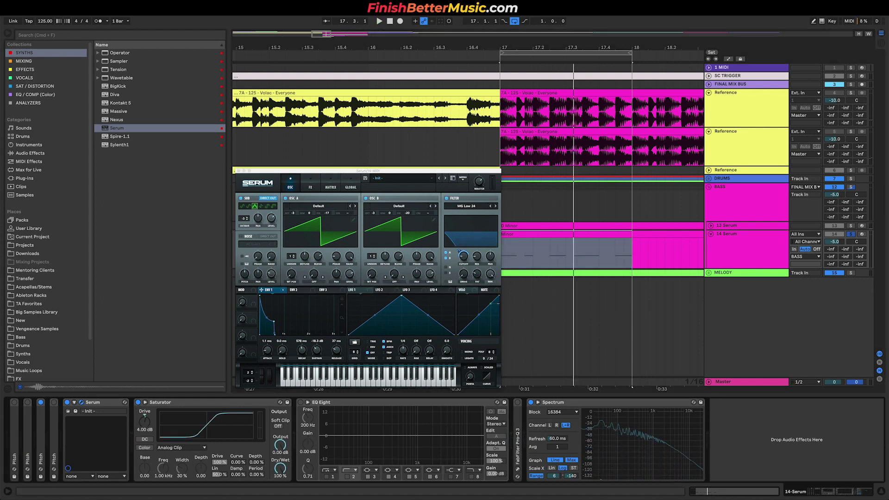
left_click(171, 448)
left_click(174, 461)
key("space")
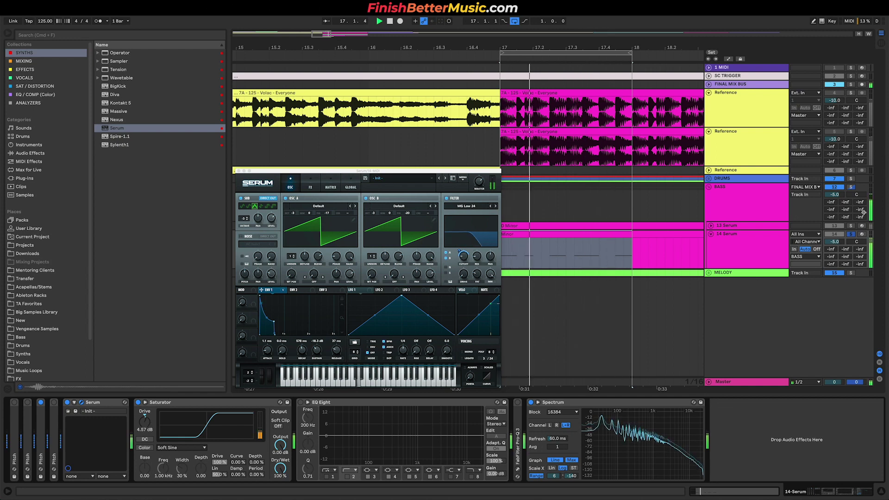
left_click(850, 187)
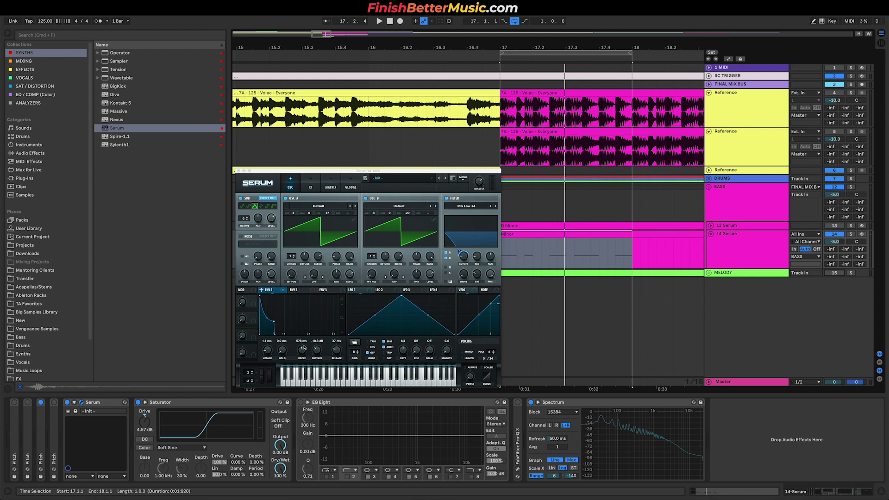
Adjust Serum's Env 1 sustain to -20.6 dB during playback, then open the Minor clip's notes
key("space")
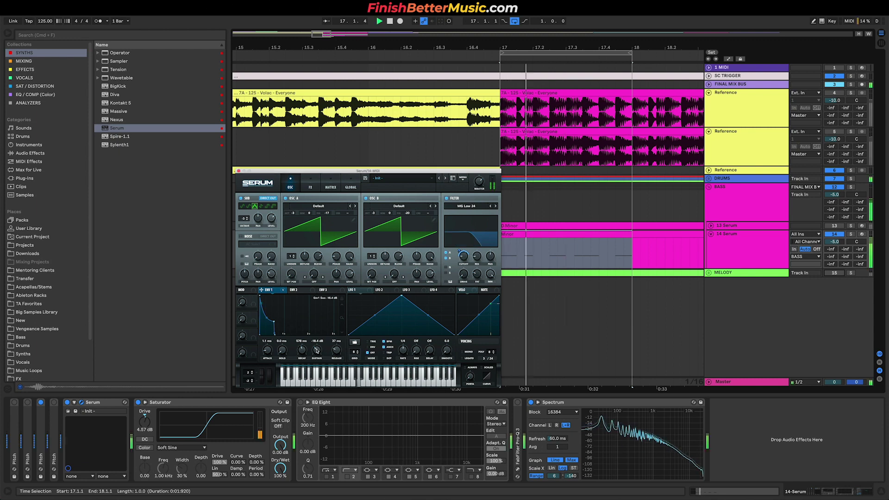
mouse_move(316, 351)
left_mouse_down()
mouse_move(303, 355)
mouse_move(323, 280)
mouse_move(321, 389)
mouse_move(322, 361)
mouse_move(342, 344)
mouse_move(332, 314)
mouse_move(333, 358)
mouse_move(334, 350)
left_mouse_up()
key("space")
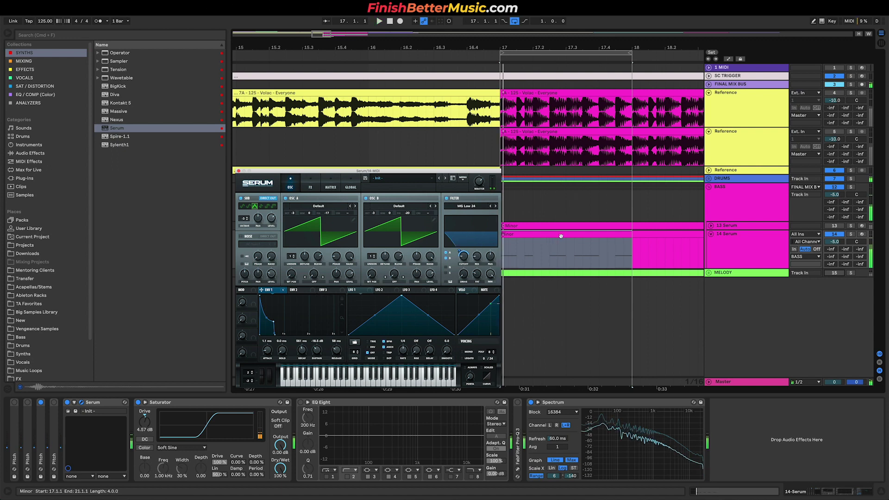
double_click(561, 235)
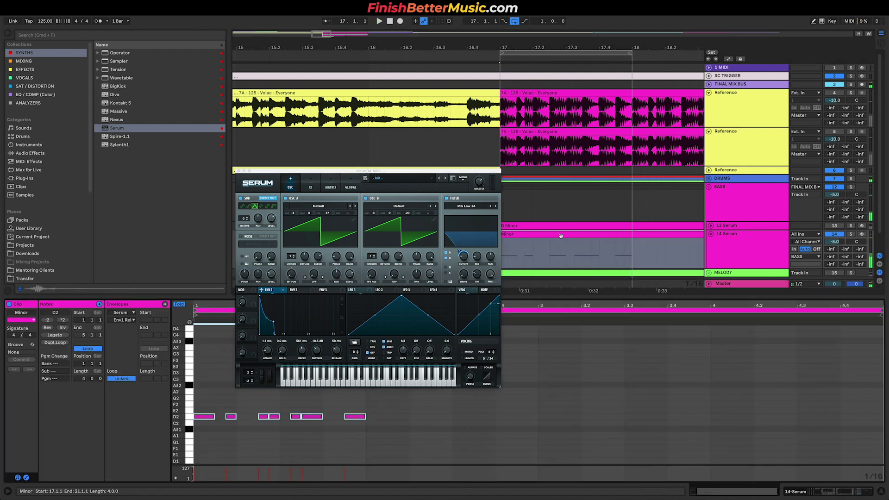
Close Serum's window, deselect the Minor clip notes, and show the Reference track's devices
left_click(239, 171)
left_click(437, 454)
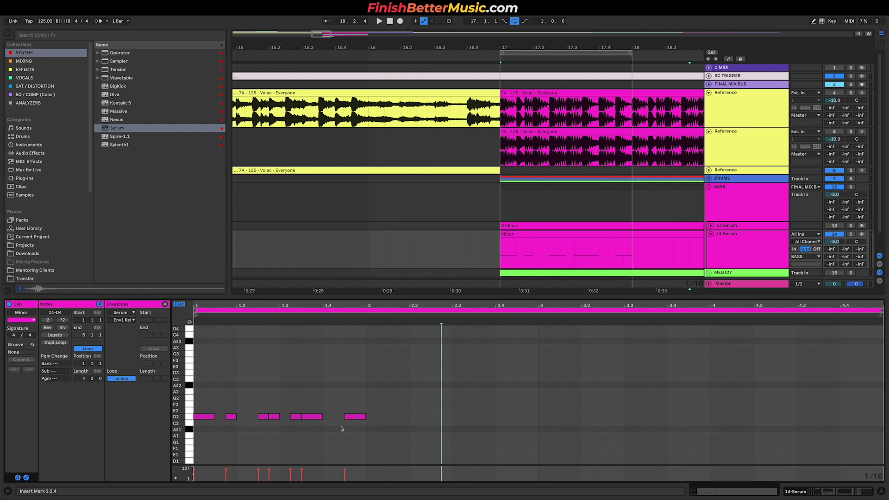
scroll(248, 398, "up", 5)
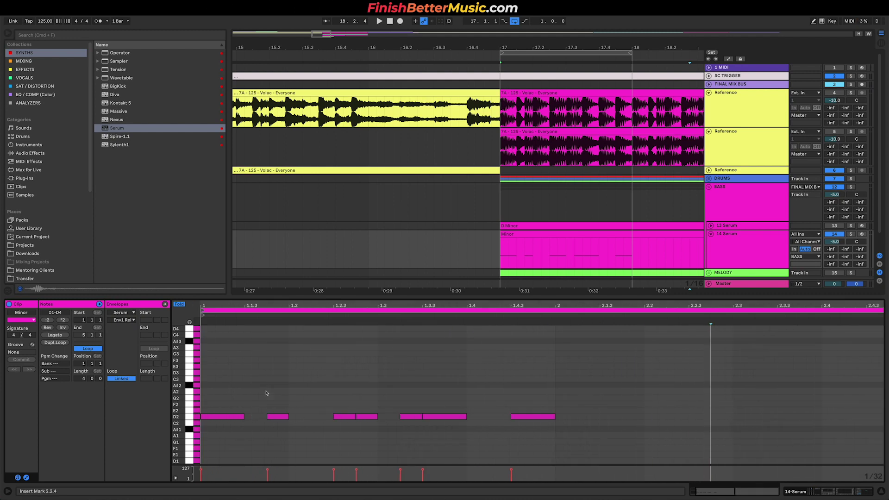
left_click(759, 101)
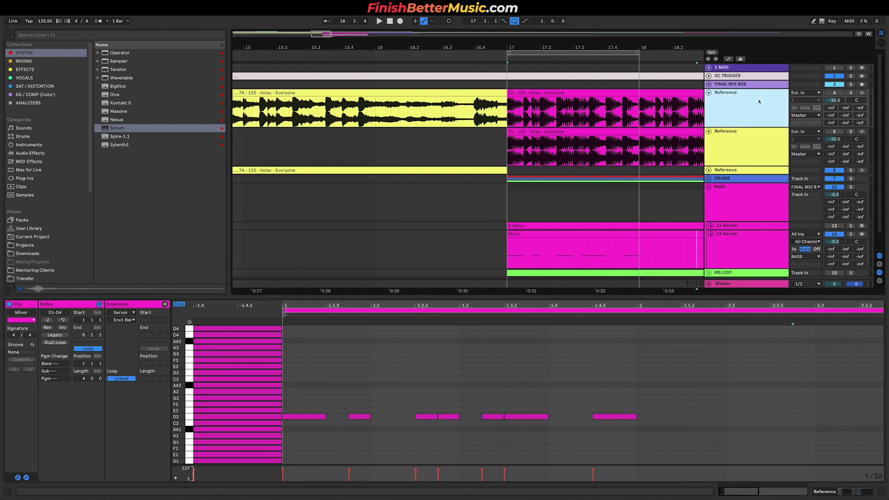
double_click(763, 104)
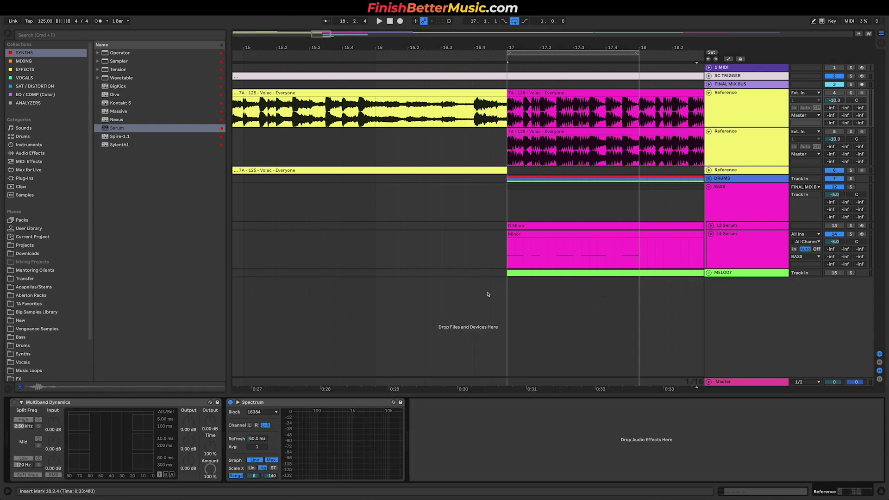
Solo and play the Reference track, then open 14 Serum's Minor clip and select a D2 note
left_click(850, 92)
key("space")
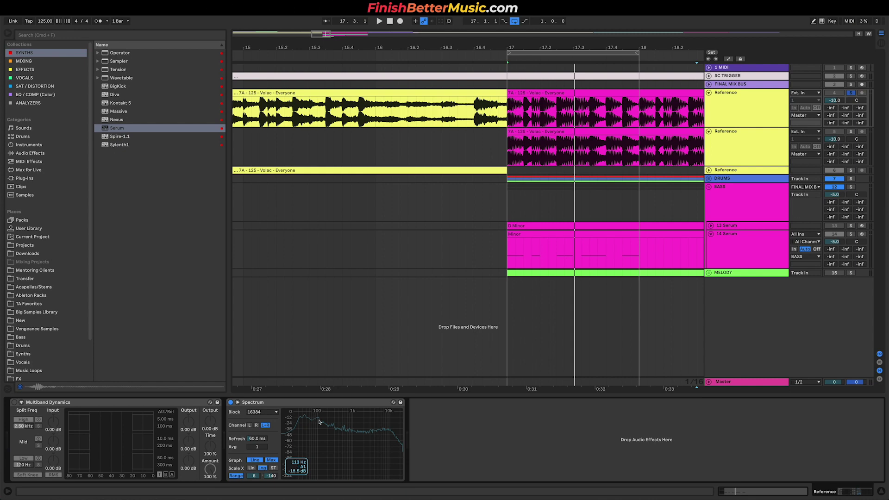
left_click(731, 234)
double_click(551, 241)
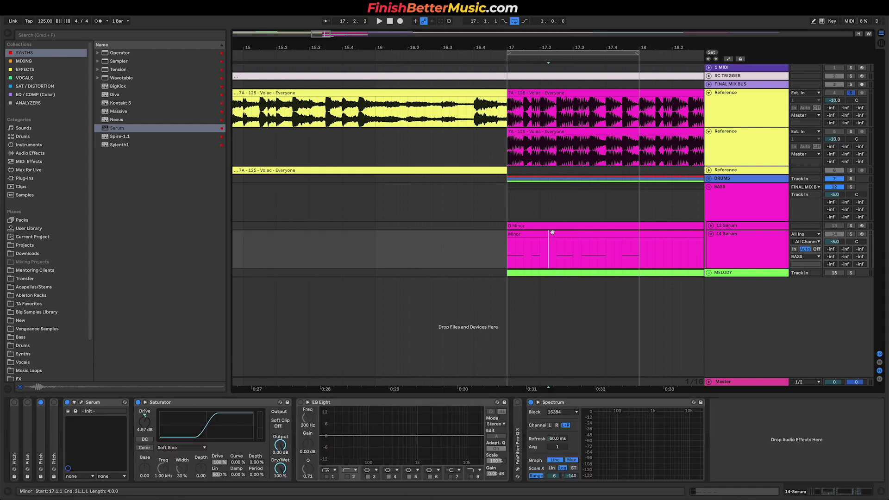
left_click(231, 418)
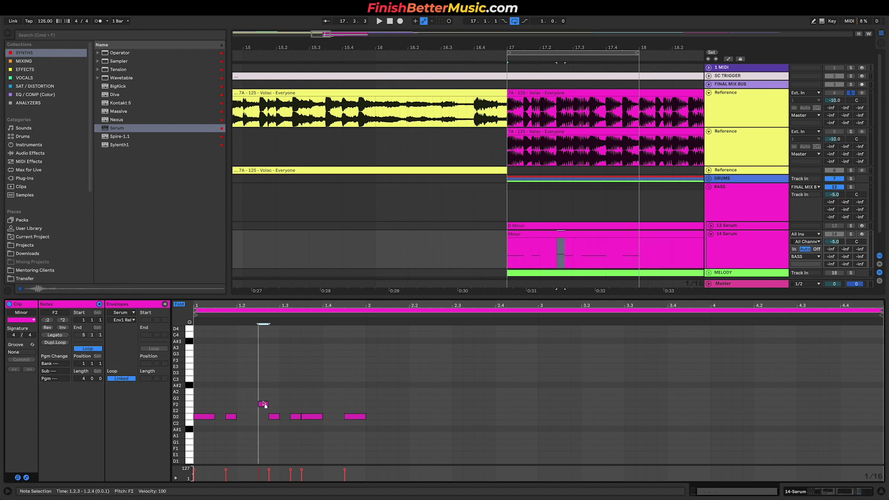
Solo the 14 Serum track and reshape the bar-1 notes into a D2–F2–G2 phrase
left_click(851, 234)
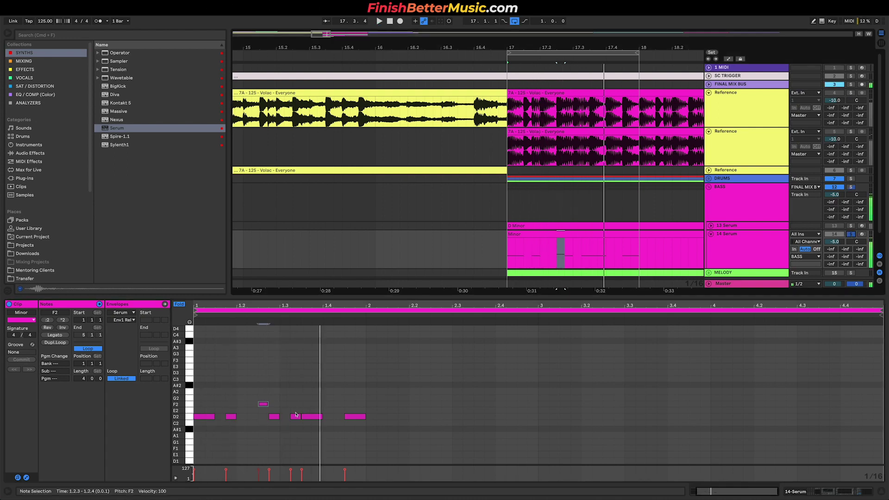
left_click_drag(296, 415, 313, 399)
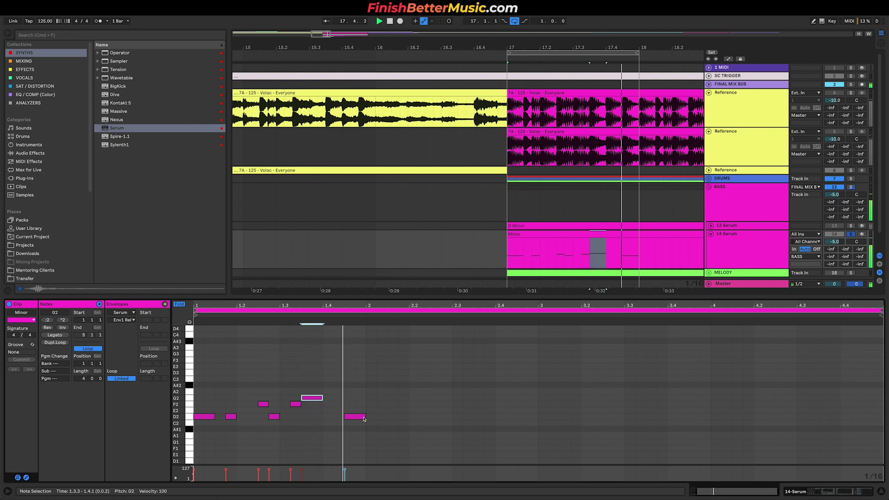
left_click_drag(364, 418, 363, 400)
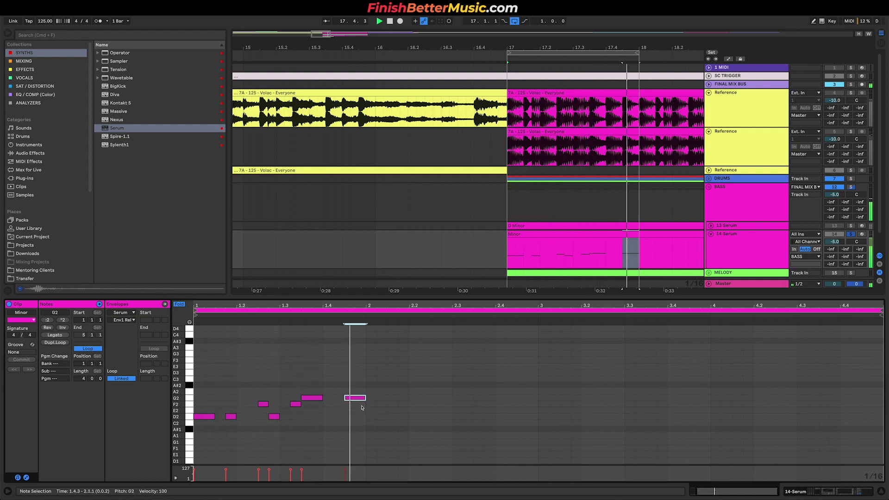
mouse_move(312, 398)
left_mouse_down()
mouse_move(356, 385)
mouse_move(319, 389)
left_mouse_up()
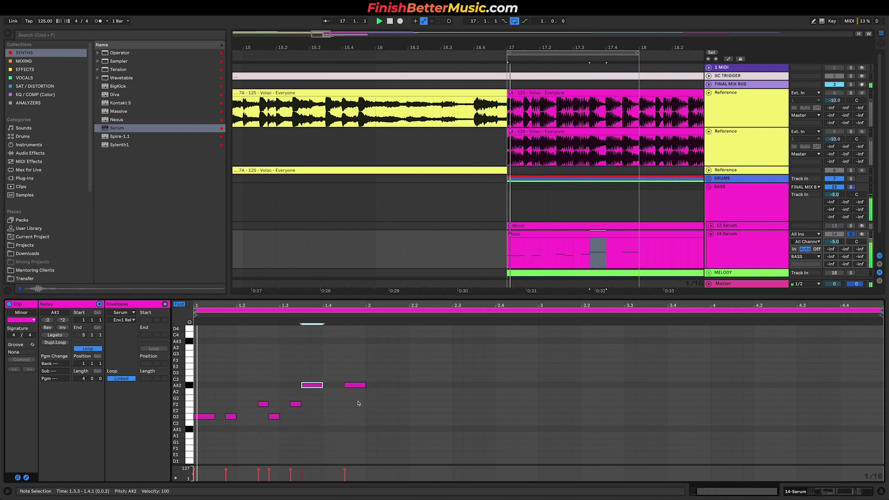
left_click_drag(311, 385, 359, 411)
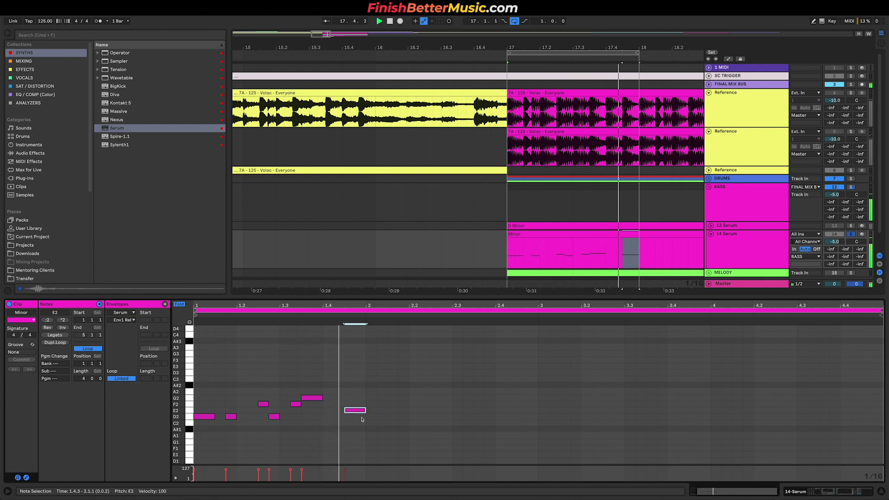
left_click_drag(357, 411, 358, 407)
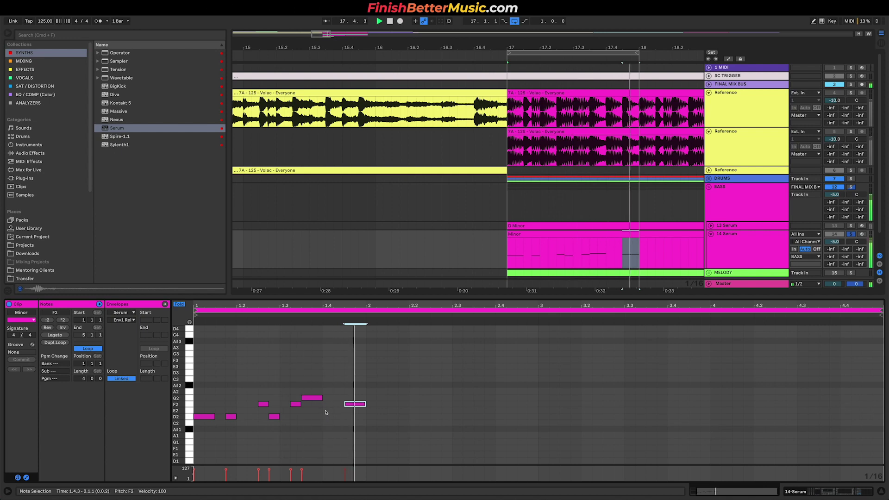
Select the bar-1 notes and duplicate them with Cmd+D across the following bars
left_click(210, 394)
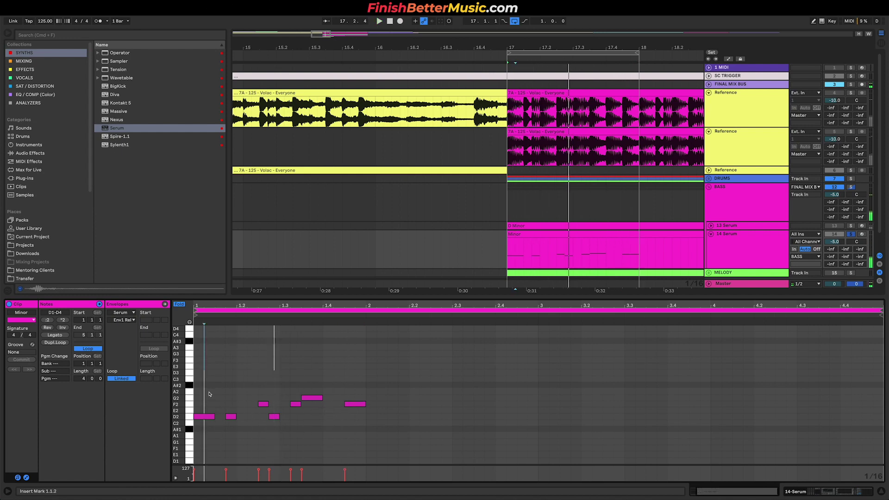
left_click_drag(210, 394, 368, 447)
key("super+d")
key("super+d")
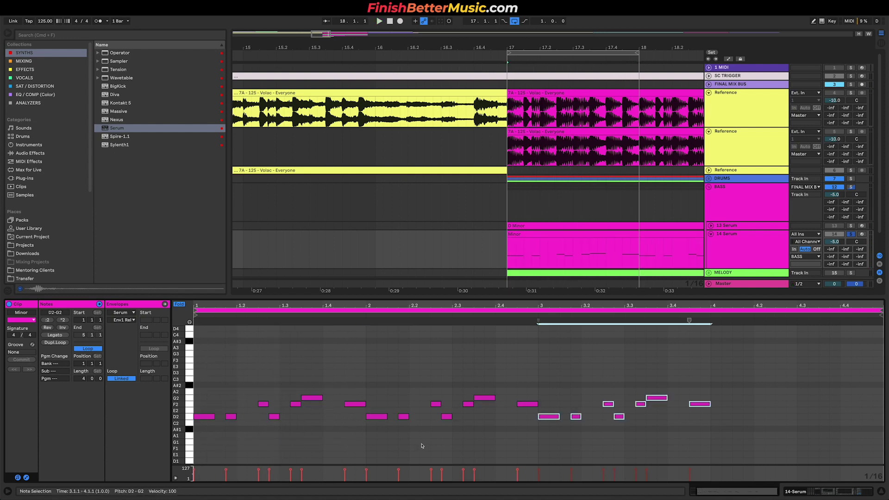
key("super+d")
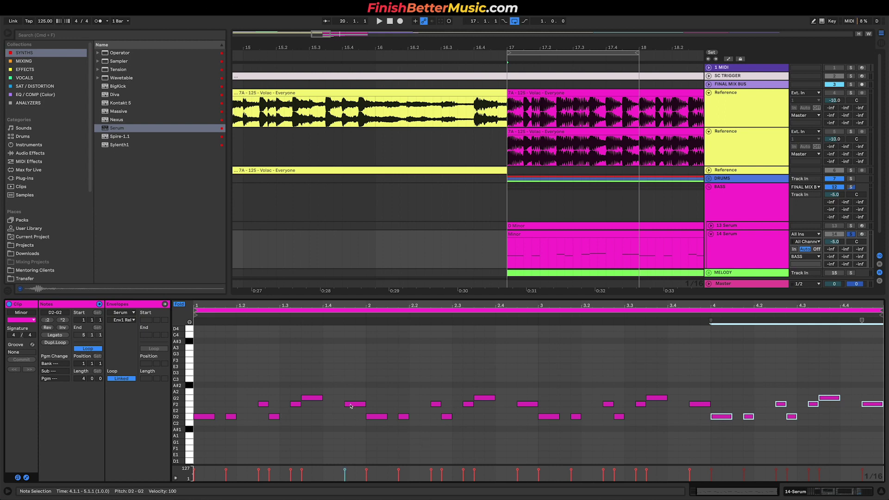
left_click(326, 409)
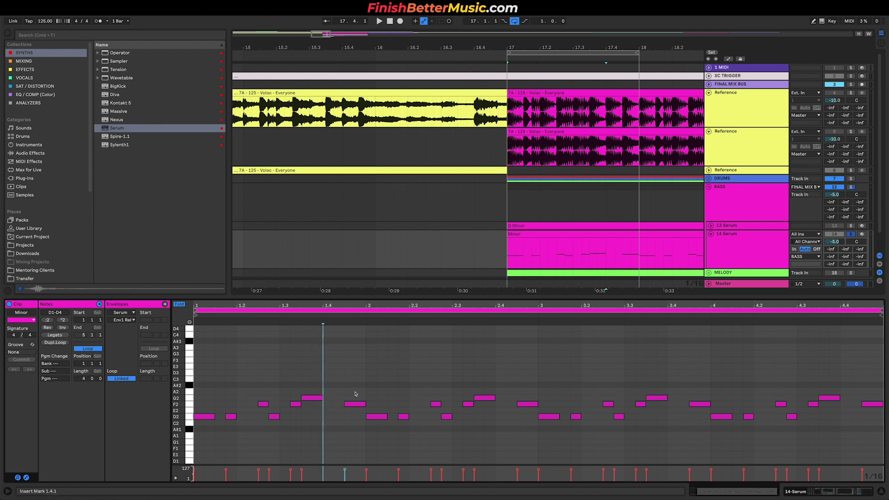
With Fold off, lower the G2 note at 1.3.3 to F#2 and play it
left_click(179, 307)
scroll(232, 384, "up", 3)
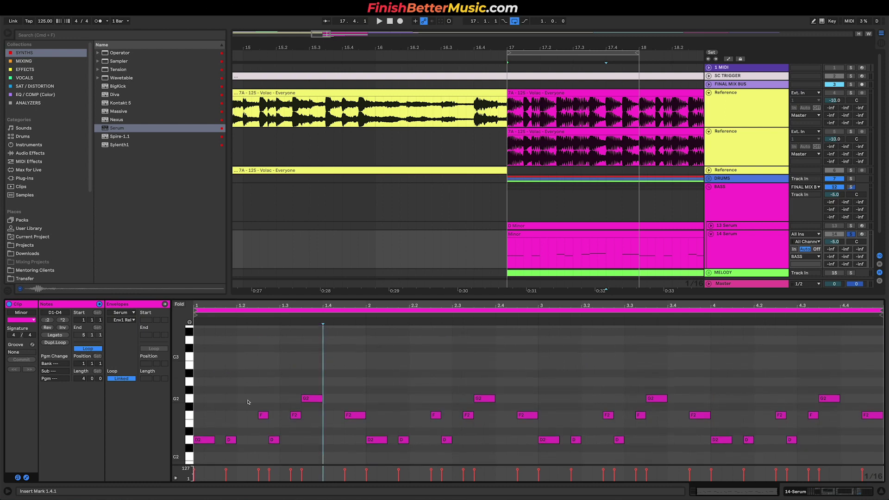
scroll(251, 400, "up", 4)
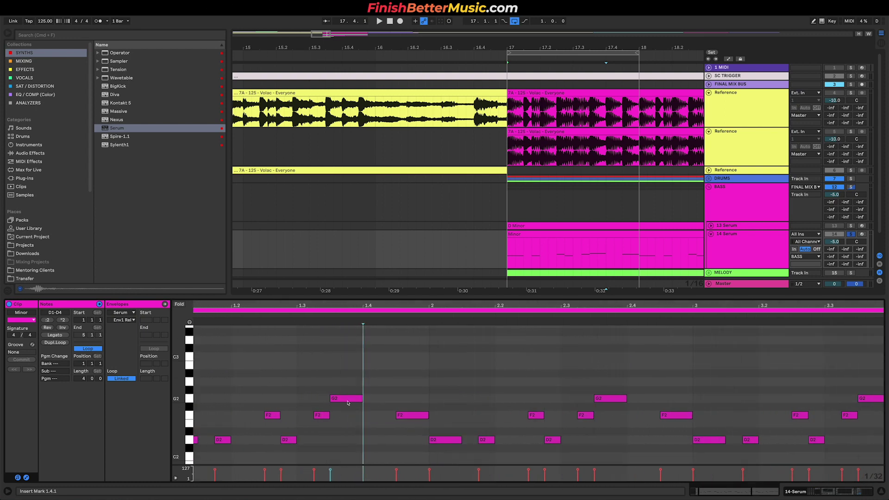
left_click_drag(348, 403, 350, 407)
key("space")
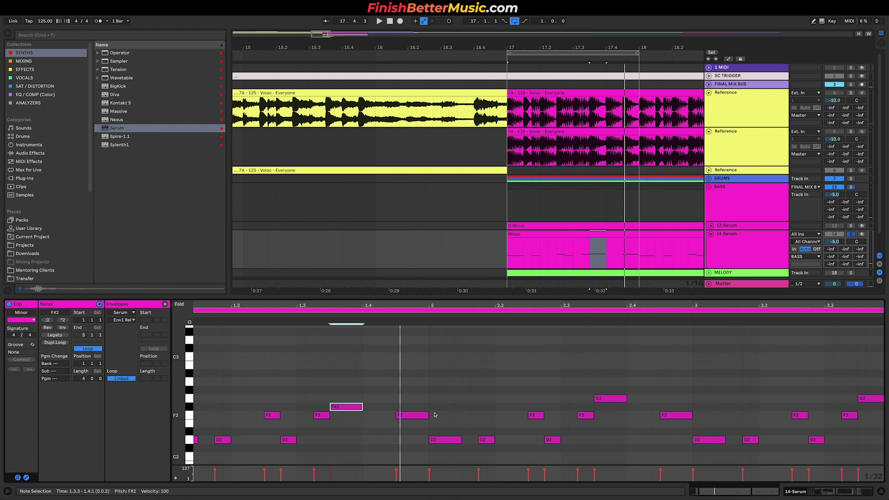
Refold the piano roll and play back from just before the drop
key("minus")
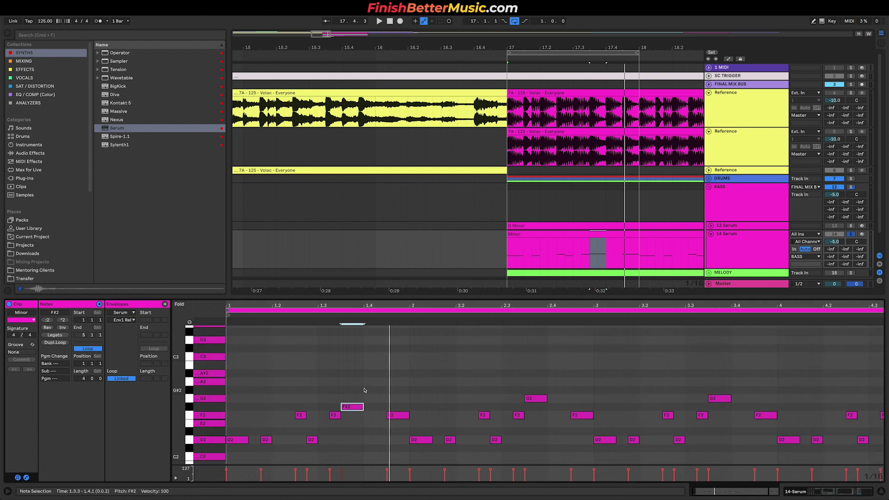
key("f")
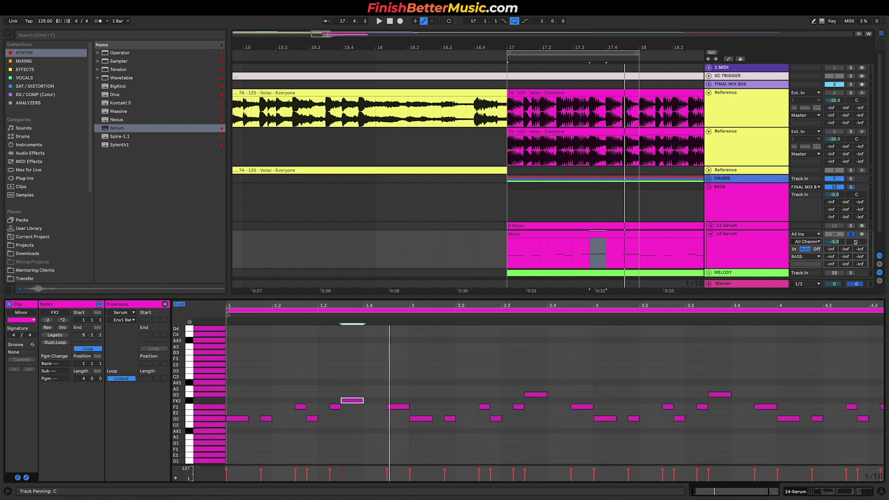
left_click(457, 254)
key("space")
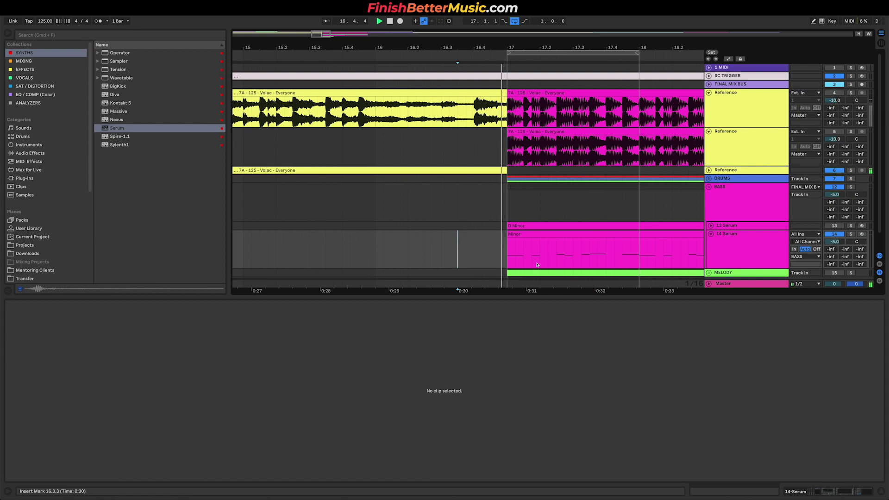
Show the 14 Serum device chain and stretch the loop brace to bars 17–21
left_click(769, 244)
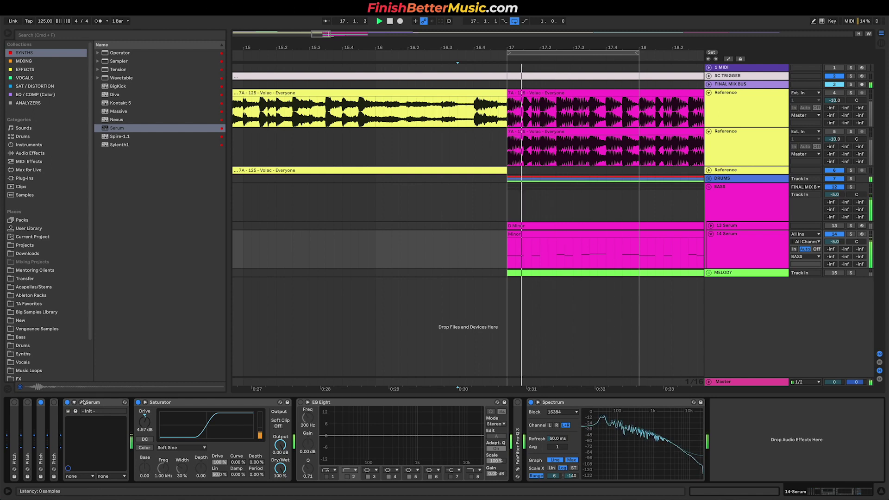
scroll(546, 242, "down", 2)
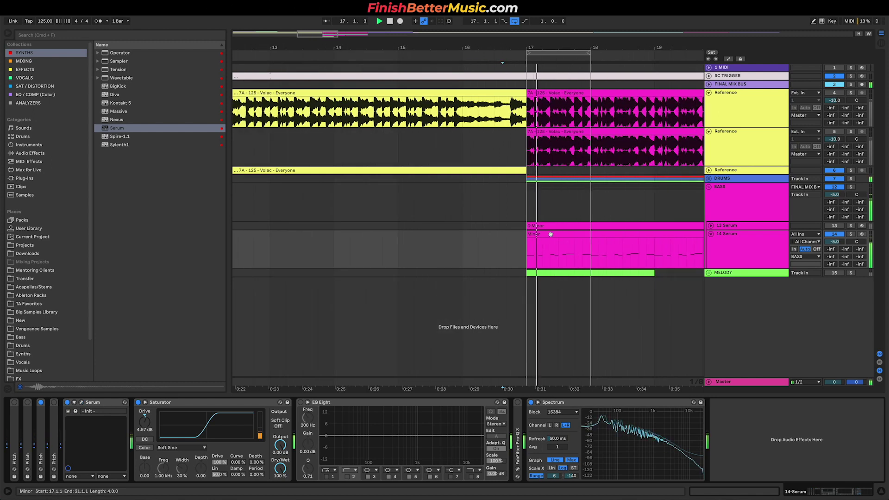
scroll(548, 234, "down", 2)
left_click_drag(484, 51, 666, 73)
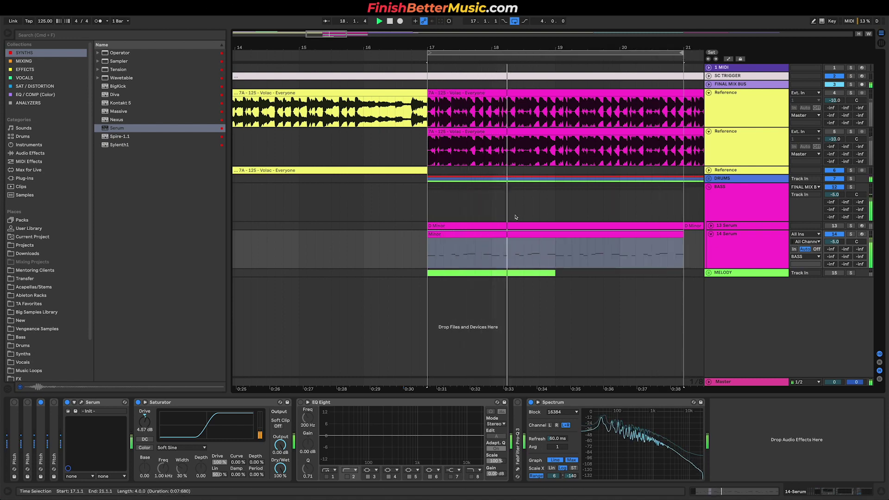
Lower the G2 notes near 2.3, 3.3.3 and 4.4 to F#2 and play
double_click(548, 256)
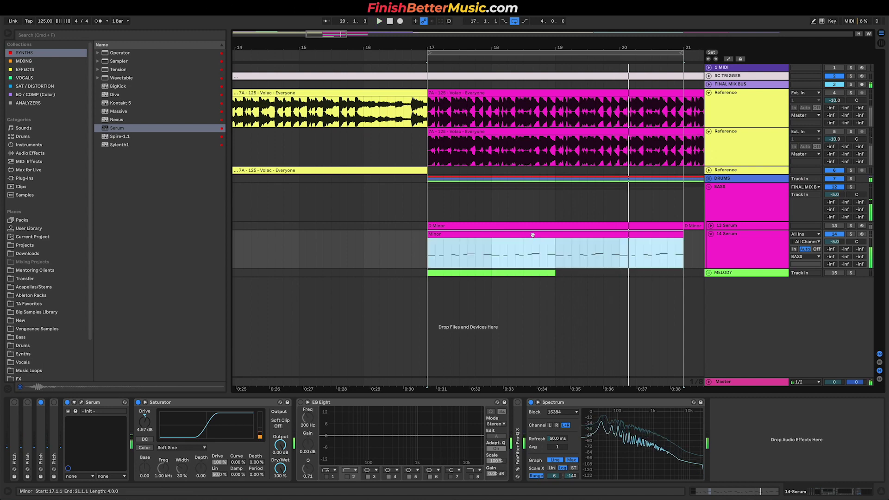
left_click_drag(481, 394, 482, 401)
left_click_drag(654, 397, 661, 401)
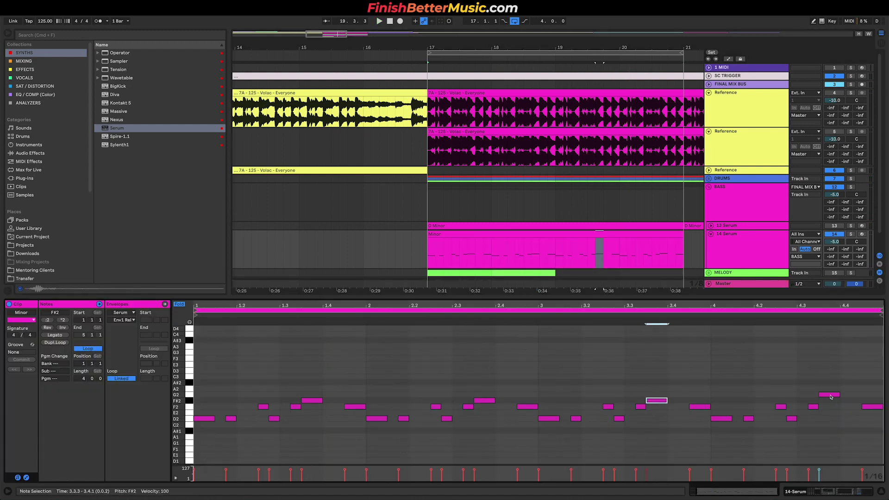
left_click_drag(831, 396, 829, 402)
key("space")
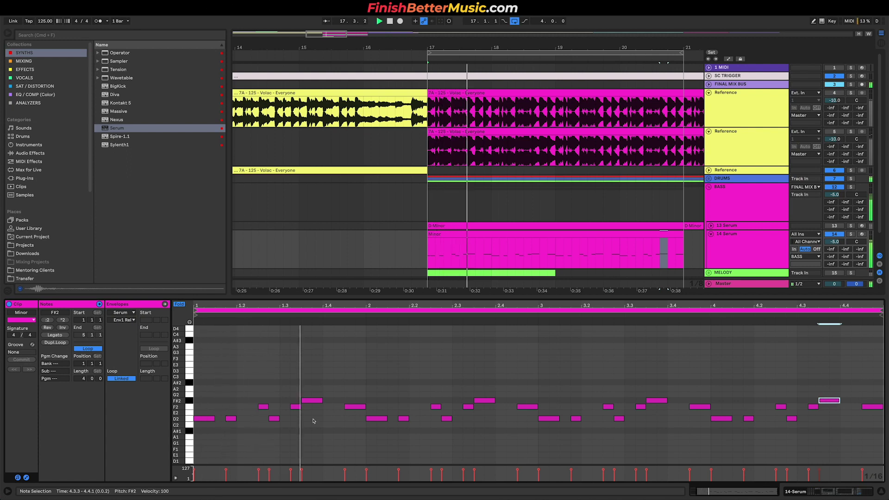
Lower the F2 notes in bars 1 through 4 to E2
left_click_drag(263, 407, 298, 418)
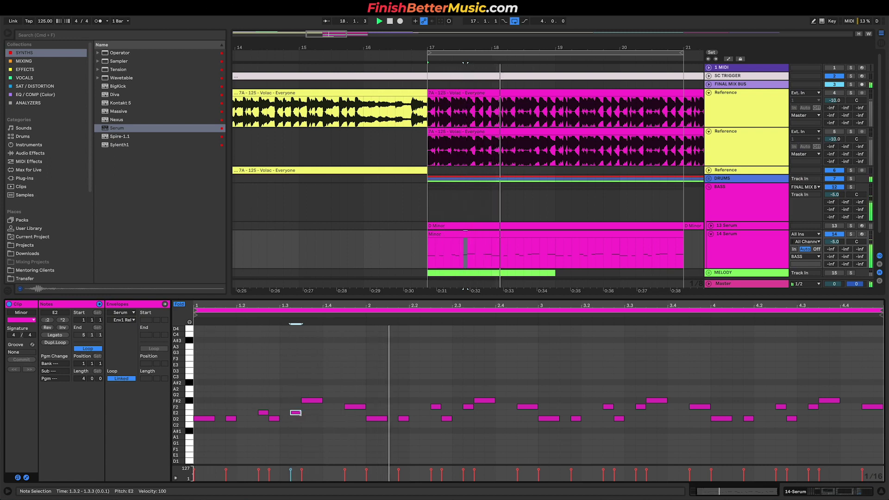
left_click_drag(436, 406, 470, 413)
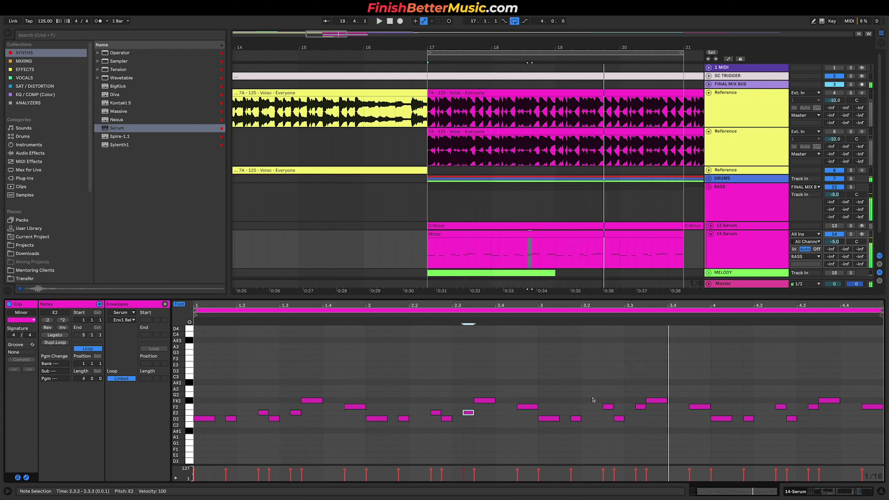
left_click_drag(593, 400, 640, 412)
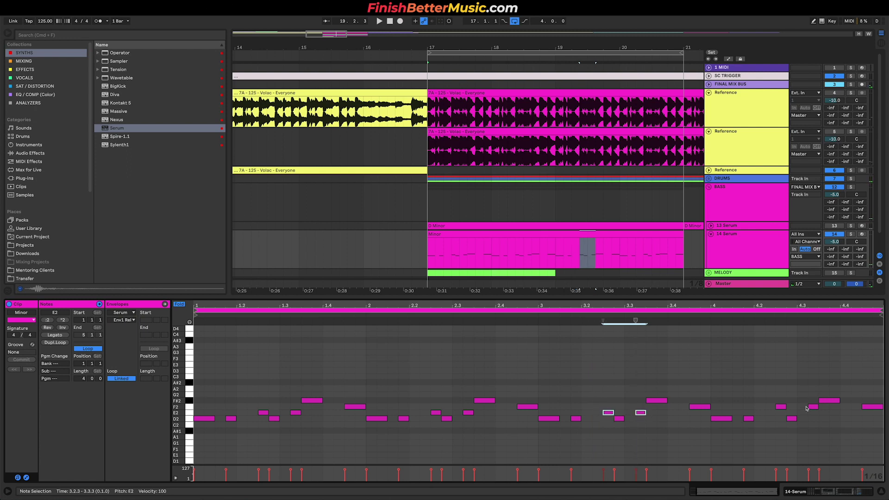
left_click_drag(772, 398, 812, 412)
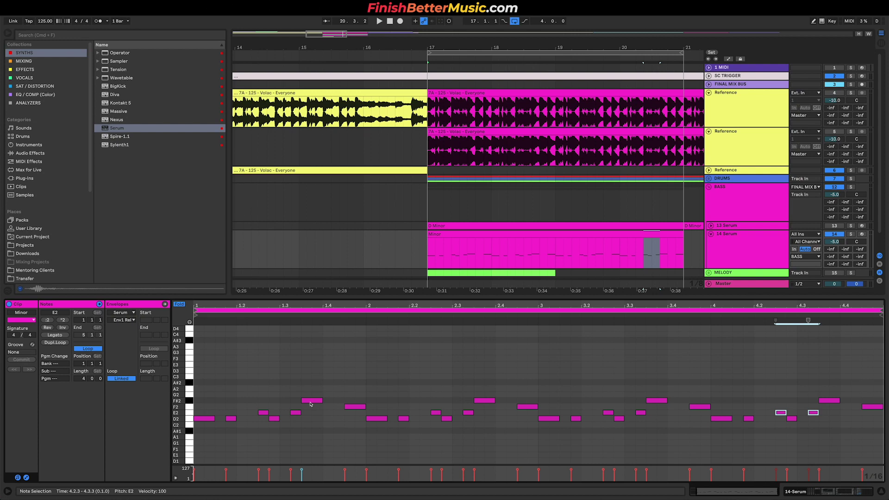
Try shifting the F#2 note to 1.4.1, undo it, then collapse the 14 Serum track
left_click_drag(311, 404, 332, 402)
key("space")
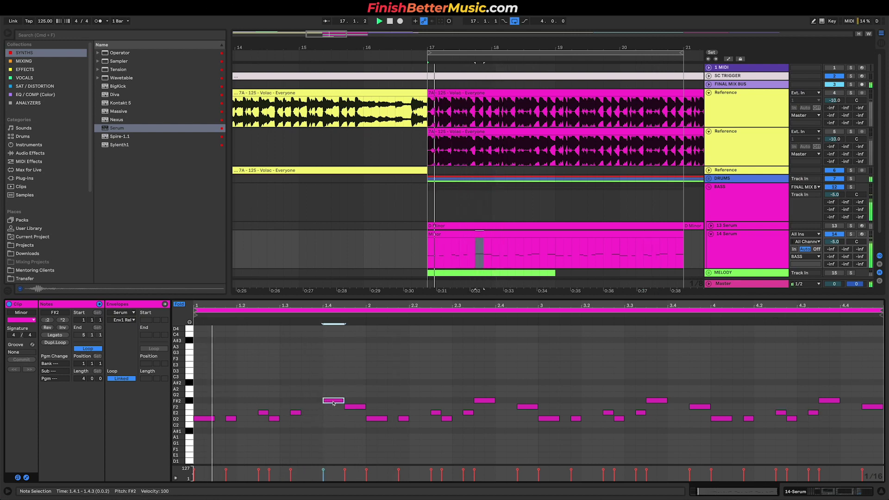
mouse_move(333, 402)
left_mouse_down()
mouse_move(309, 409)
mouse_move(321, 410)
left_mouse_up()
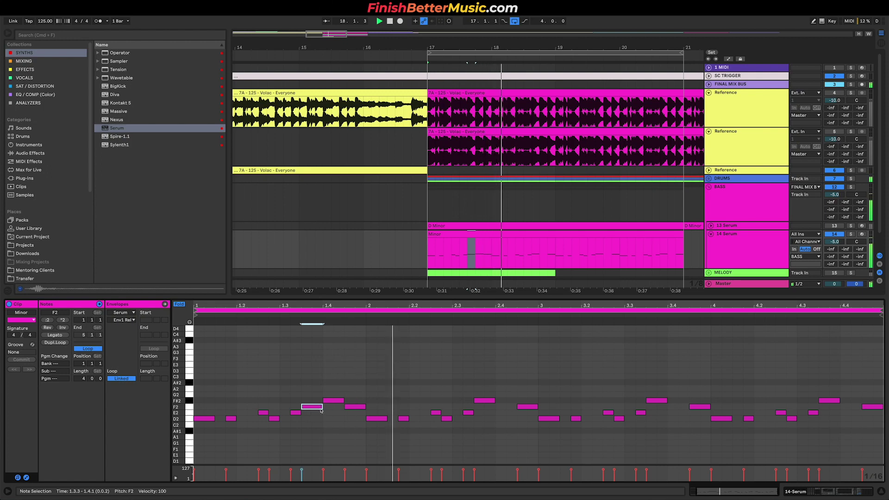
key("super+z")
key("super+z")
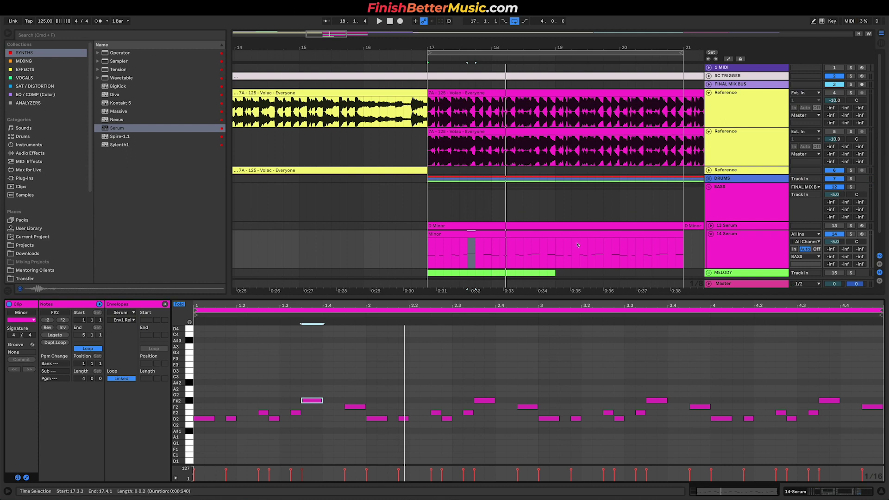
left_click(711, 234)
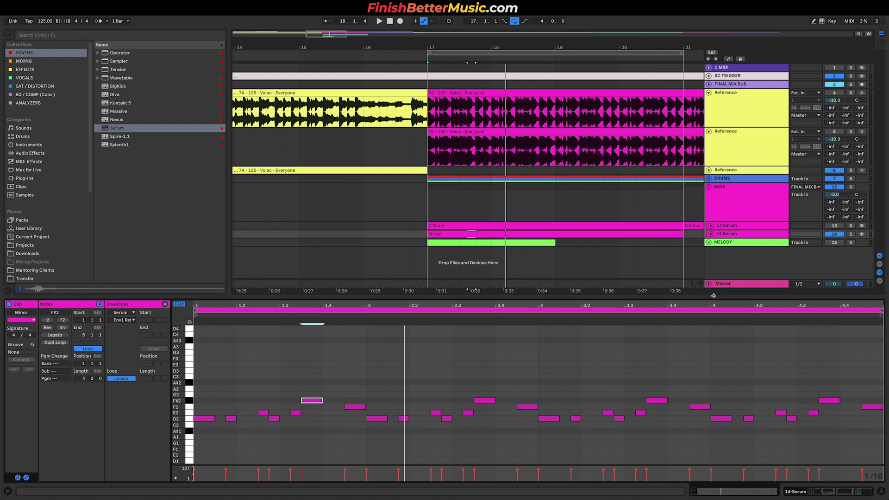
left_click_drag(713, 295, 717, 408)
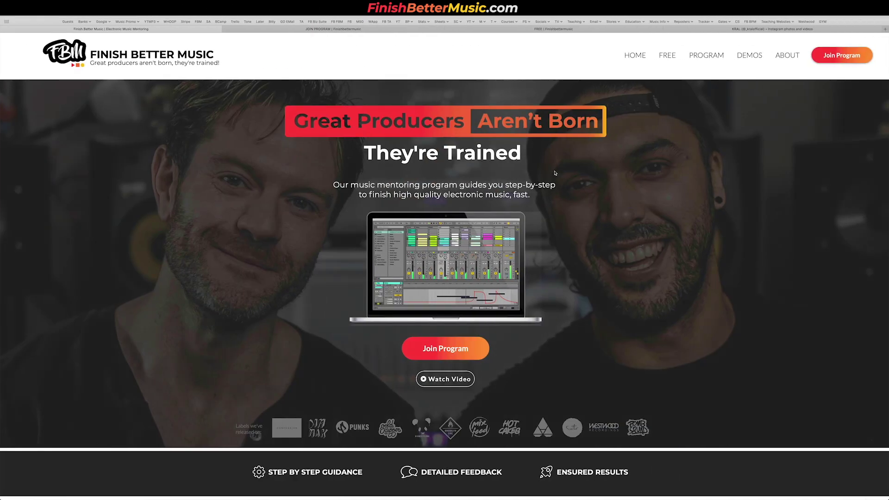
Scroll through the mentoring program's application form questions on the JOIN PROGRAM page
scroll(363, 99, "down", 20)
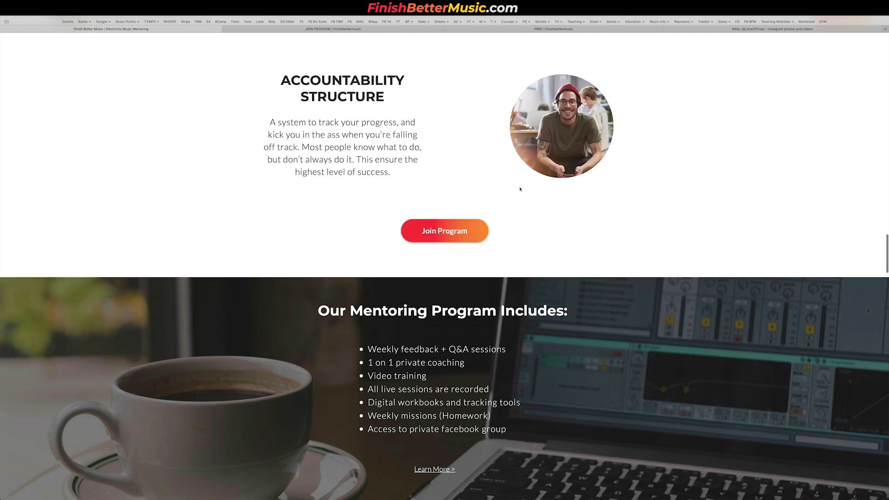
scroll(396, 120, "up", 8)
left_click(334, 29)
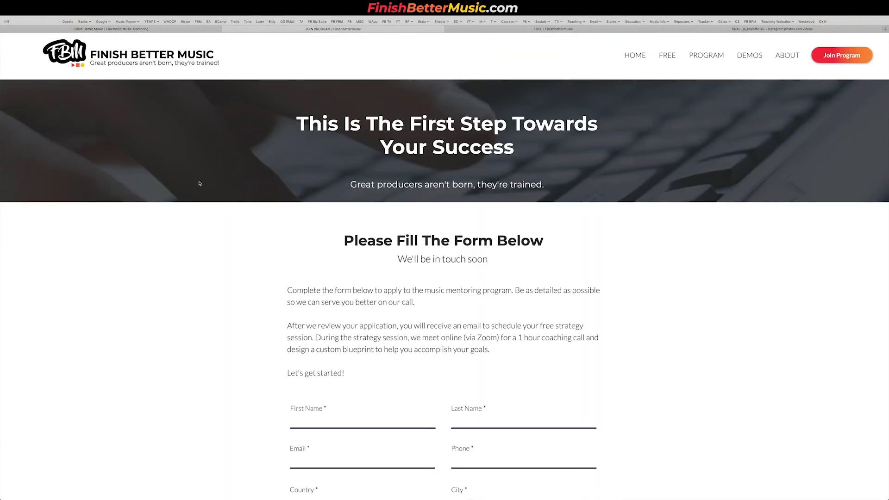
scroll(579, 317, "down", 20)
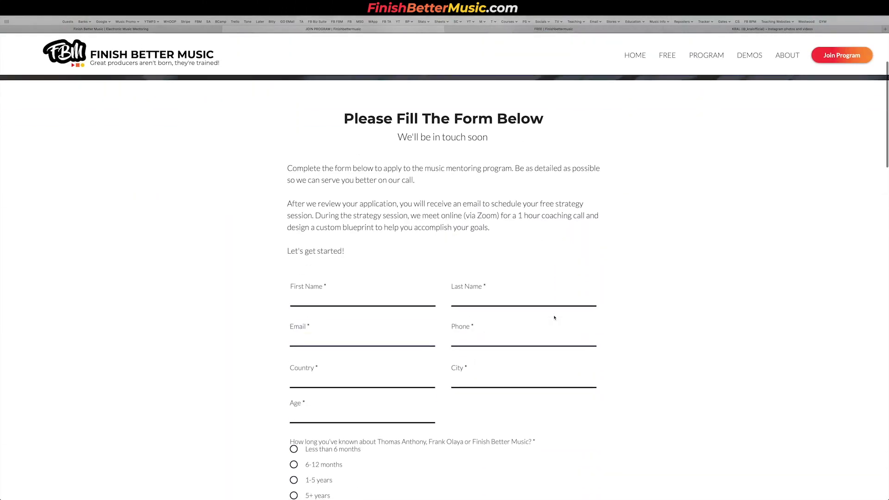
scroll(363, 306, "up", 20)
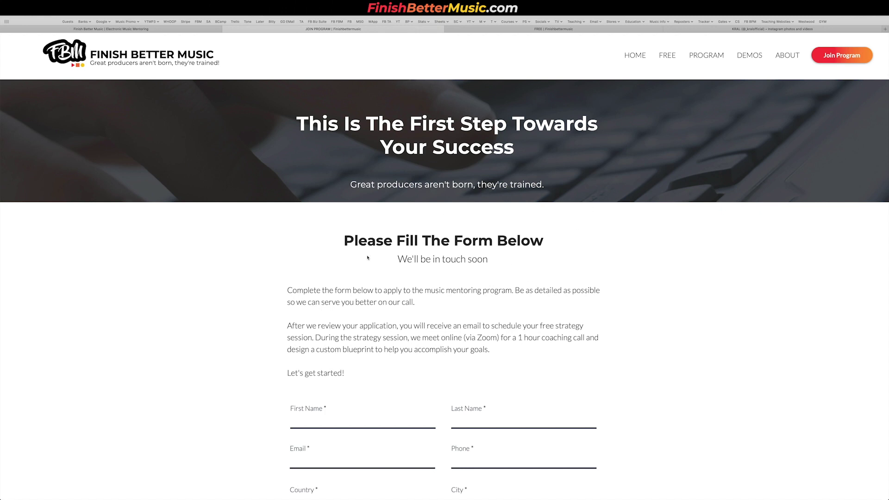
scroll(488, 345, "down", 15)
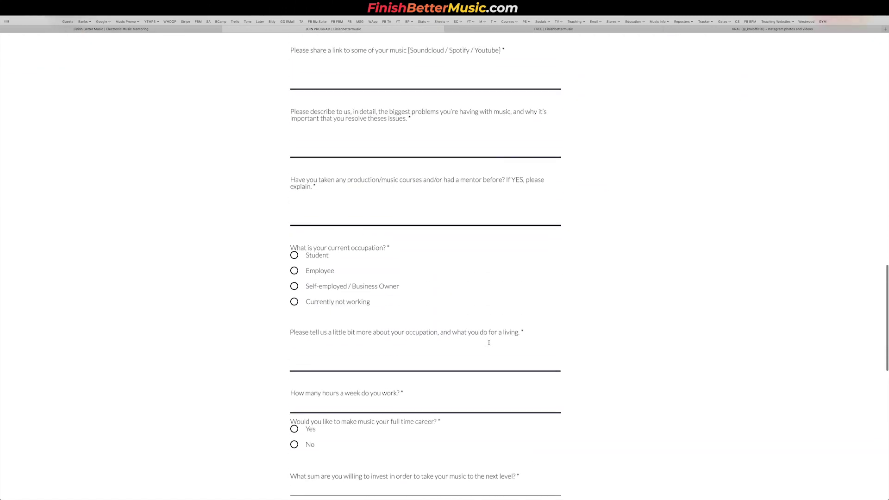
scroll(488, 342, "down", 3)
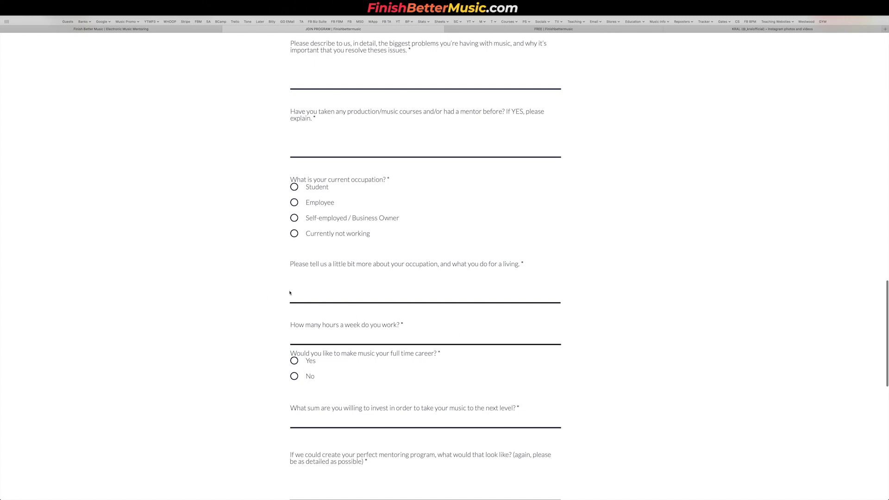
scroll(290, 293, "down", 8)
scroll(344, 301, "up", 20)
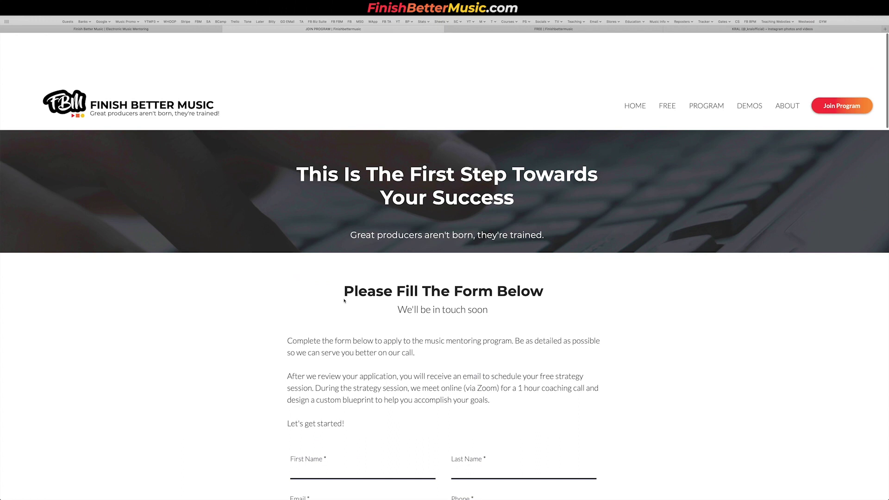
scroll(344, 301, "down", 2)
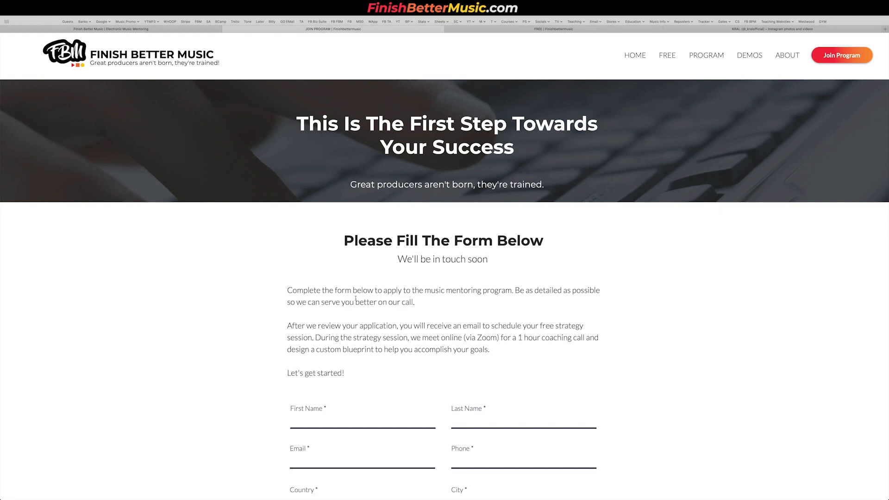
left_click(561, 30)
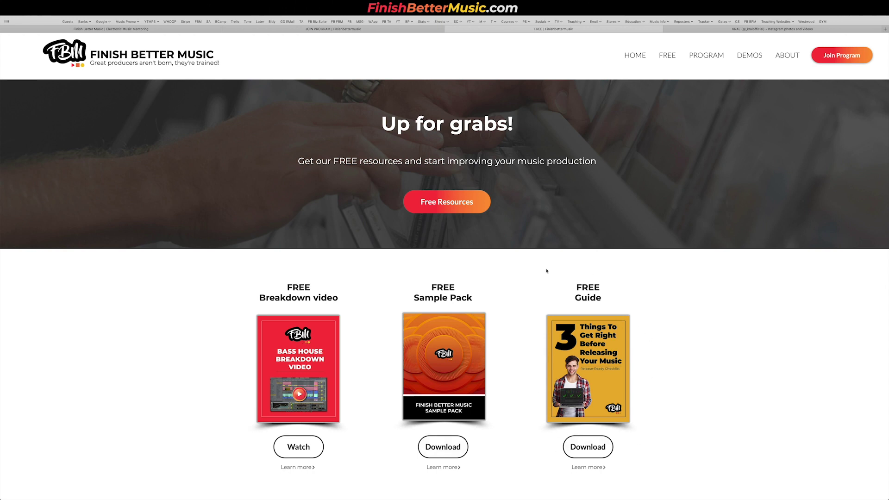
Scroll briefly over the breakdown video, sample pack and release guide offers
scroll(588, 313, "down", 2)
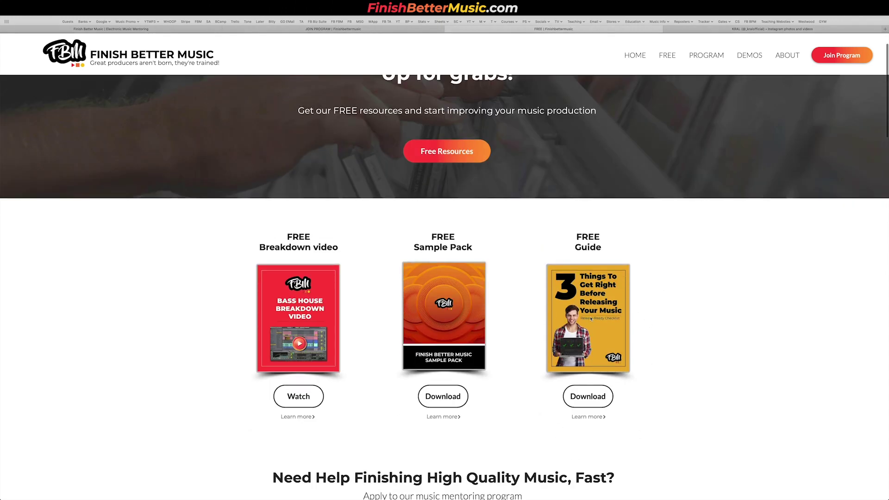
scroll(533, 311, "up", 2)
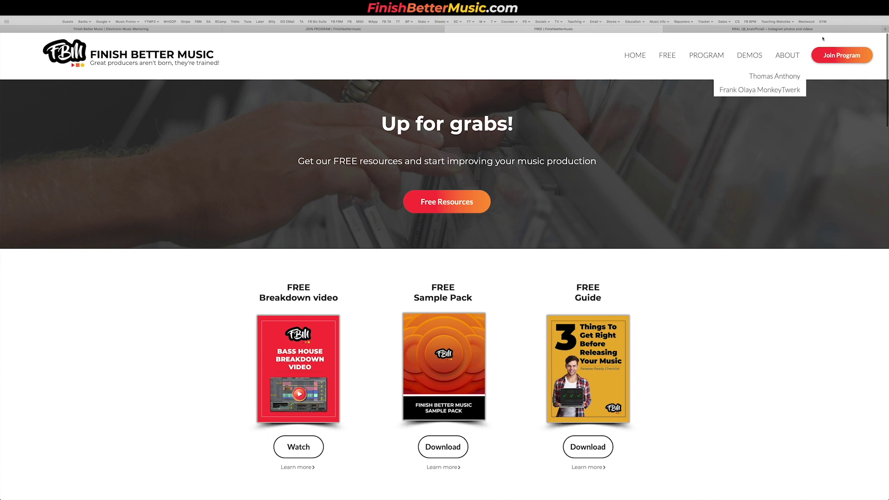
Switch to the artist's Instagram profile and scroll through its bio, highlights and posts
left_click(772, 28)
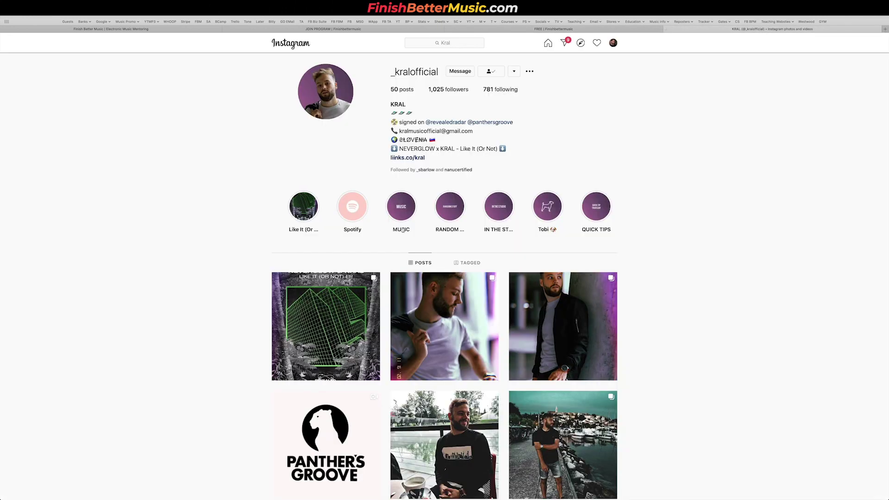
scroll(289, 361, "down", 3)
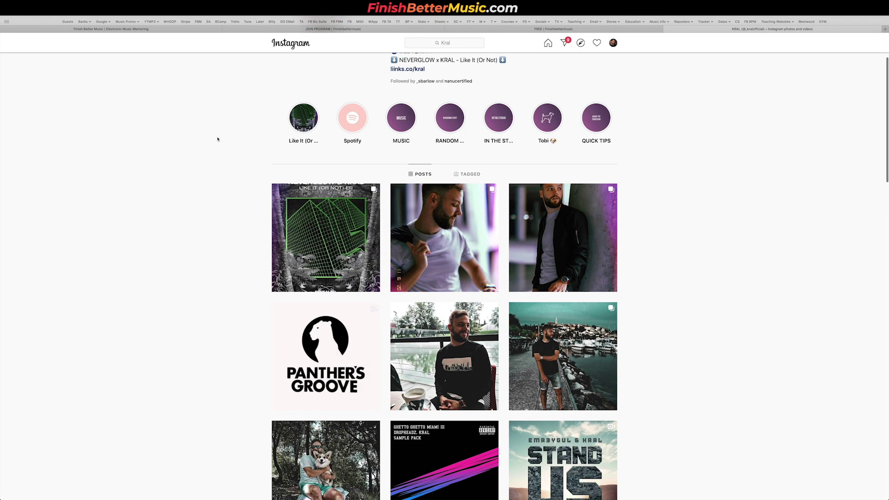
scroll(720, 151, "up", 2)
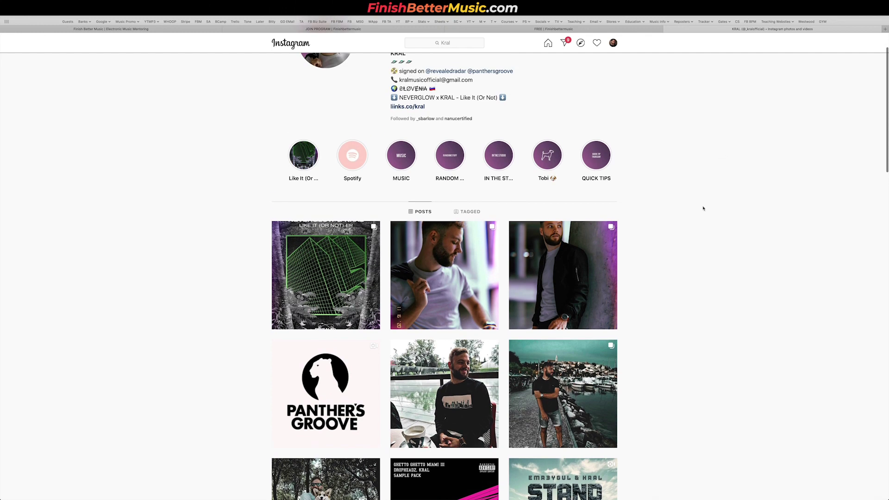
scroll(703, 208, "up", 2)
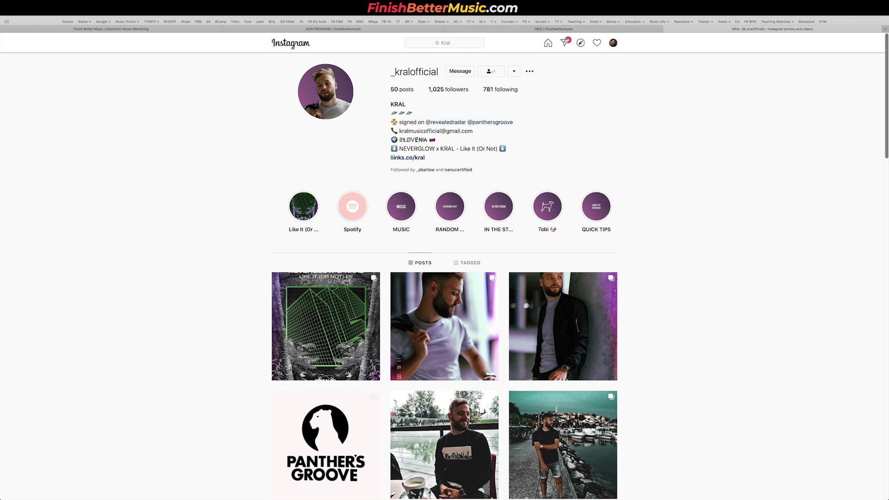
Glance at the free resources page, then open the channel owner's own Instagram profile
left_click(554, 29)
left_click(686, 30)
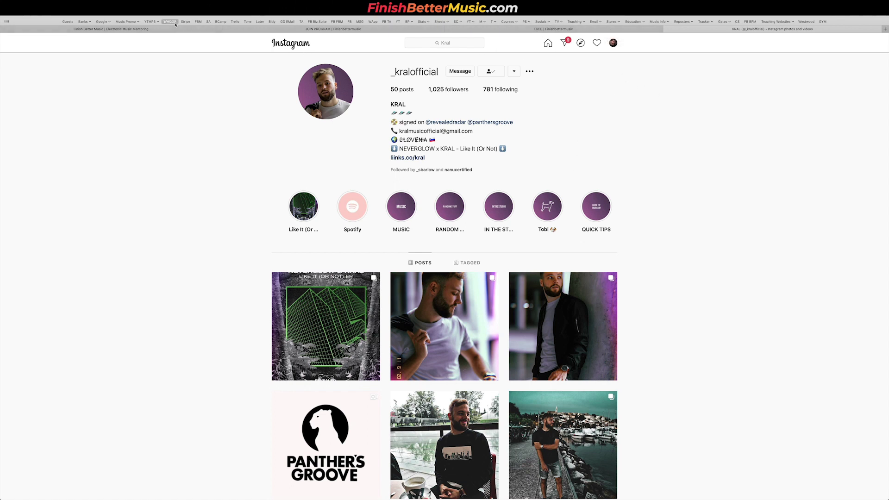
left_click(154, 29)
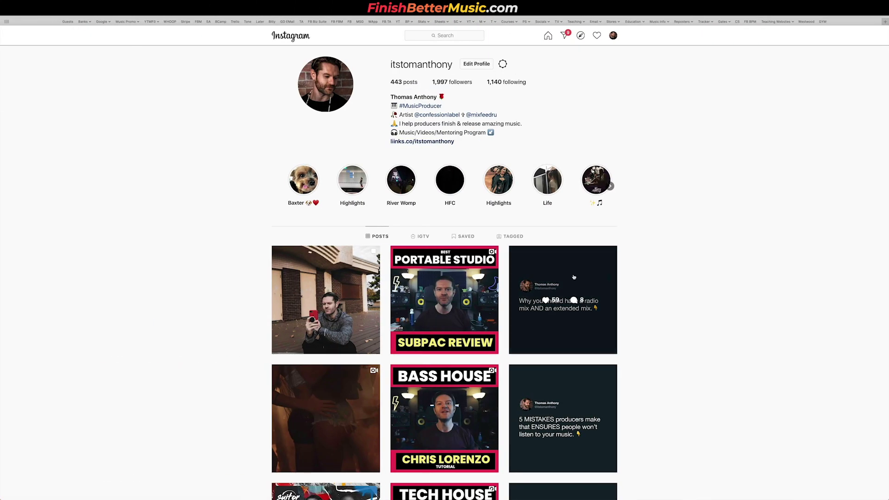
scroll(315, 305, "down", 2)
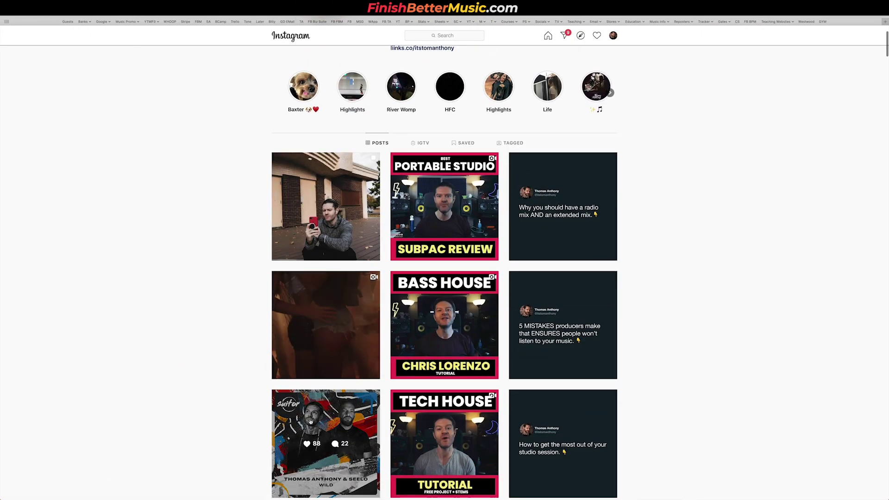
scroll(324, 248, "down", 2)
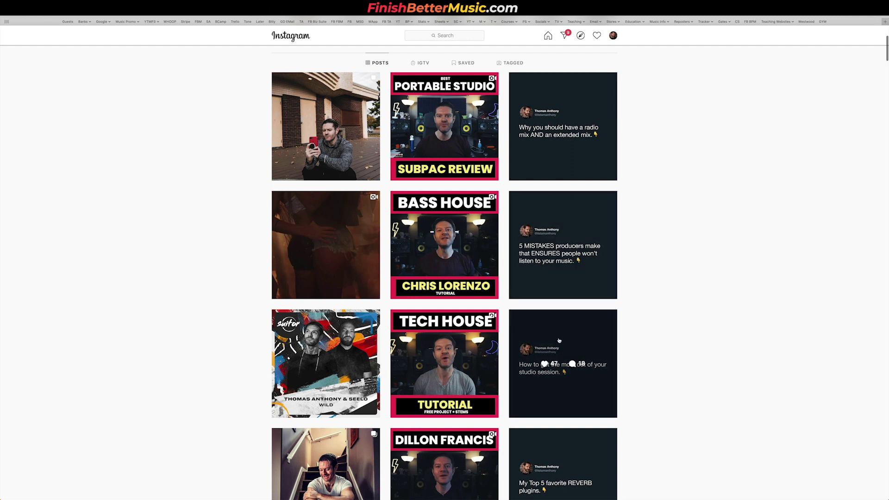
scroll(578, 375, "down", 5)
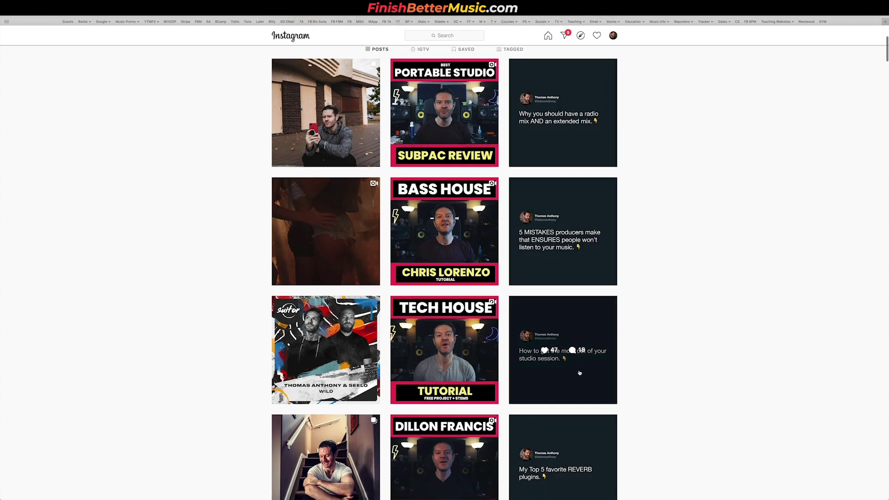
scroll(572, 391, "down", 4)
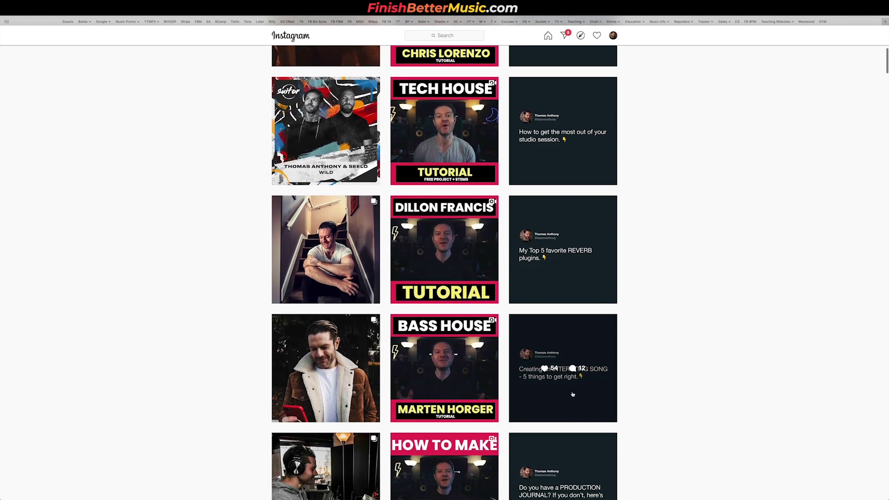
scroll(565, 301, "up", 11)
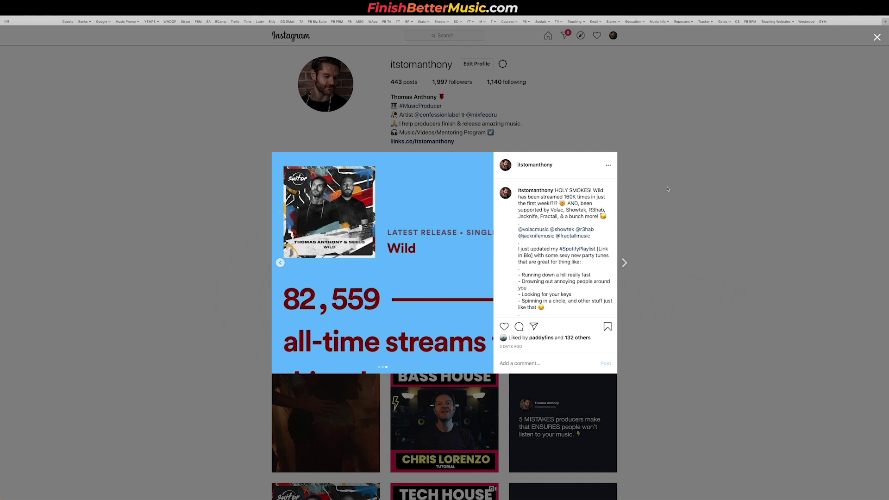
left_click(710, 249)
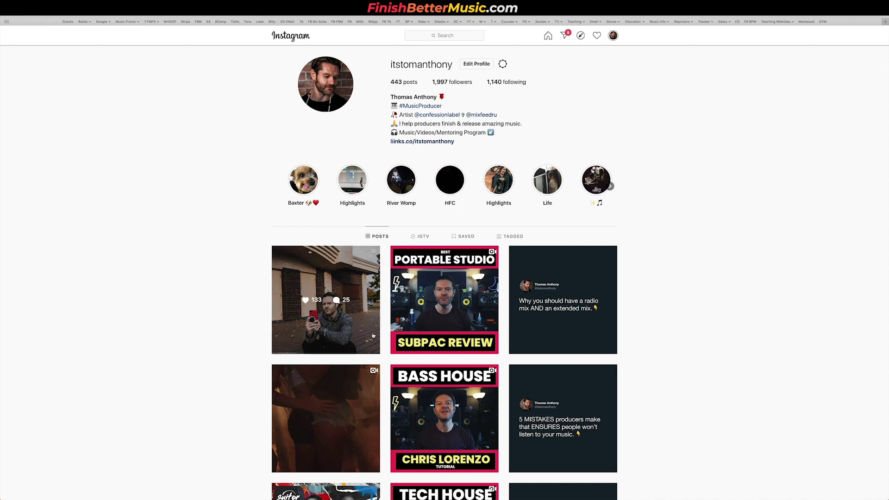
Switch desktops and scroll down the program page to review its benefits
key("ctrl+Right")
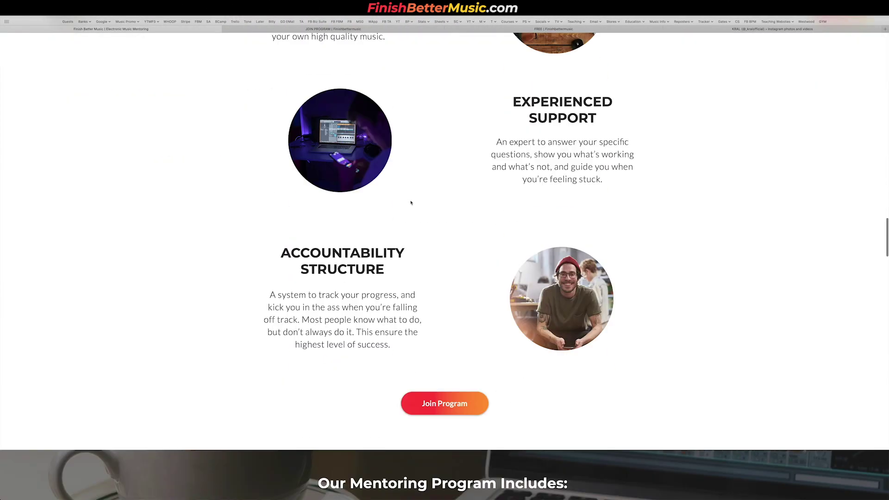
scroll(411, 203, "down", 20)
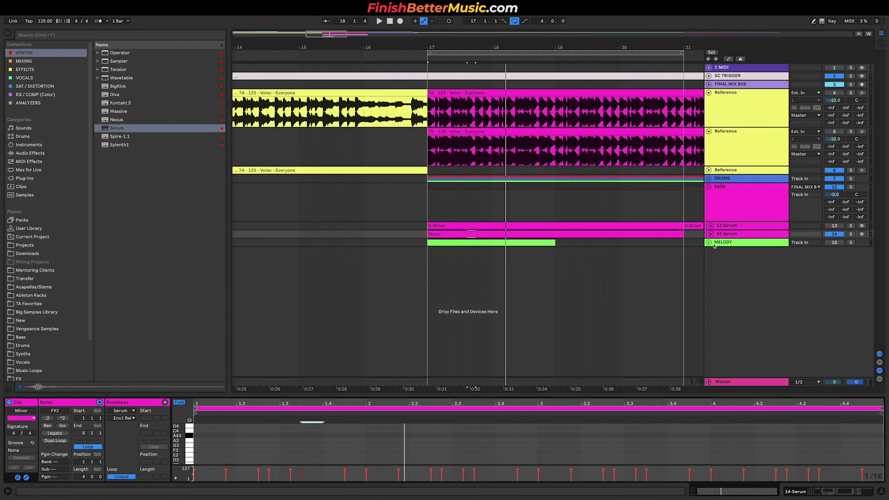
Unfold MELODY and open the 16 Serum D Minor clip, showing its long D3 note
left_click(709, 242)
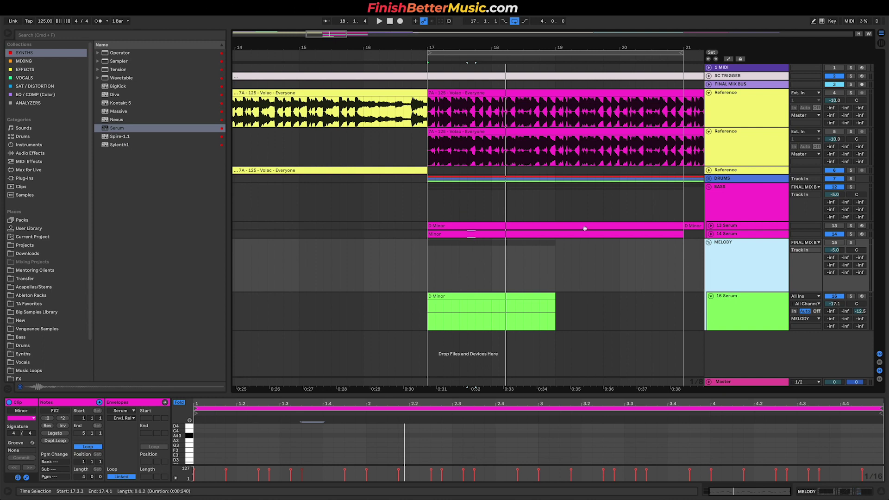
left_click(735, 313)
scroll(440, 296, "down", 2)
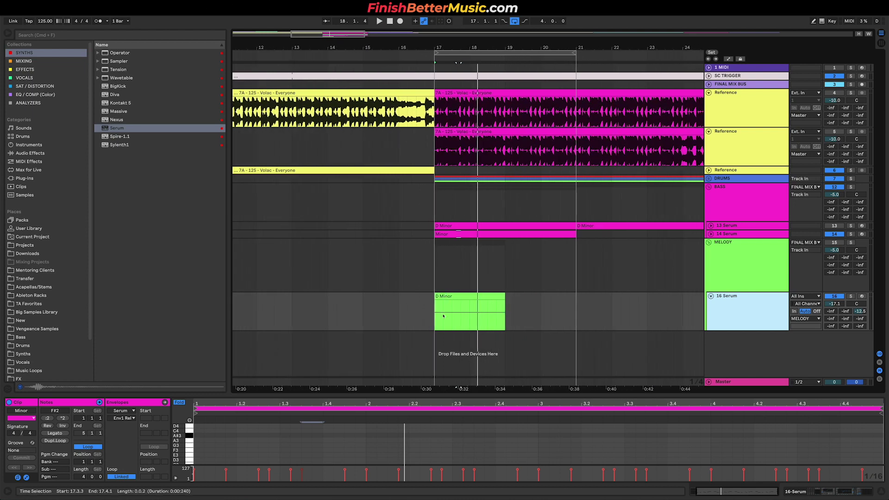
left_click(463, 299)
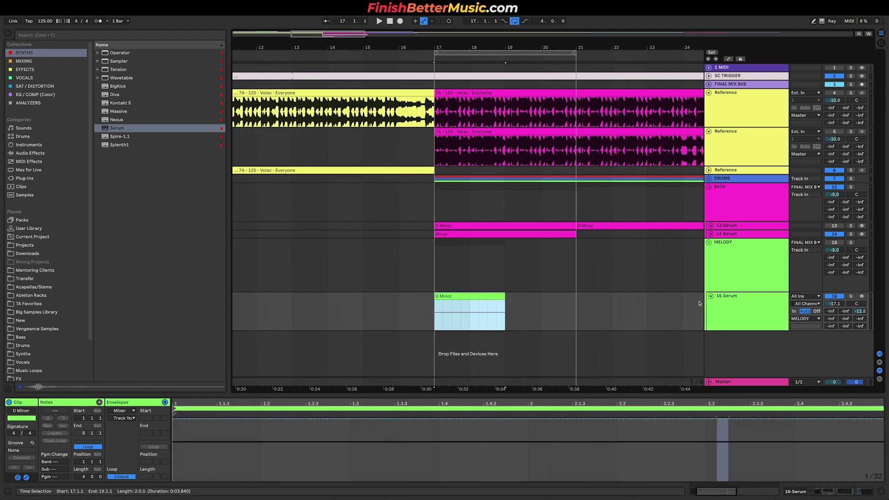
left_click(27, 478)
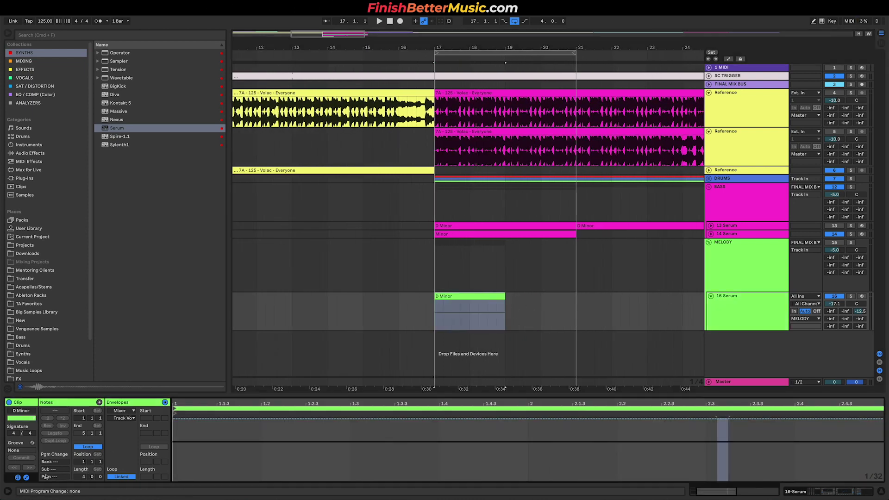
left_click(26, 478)
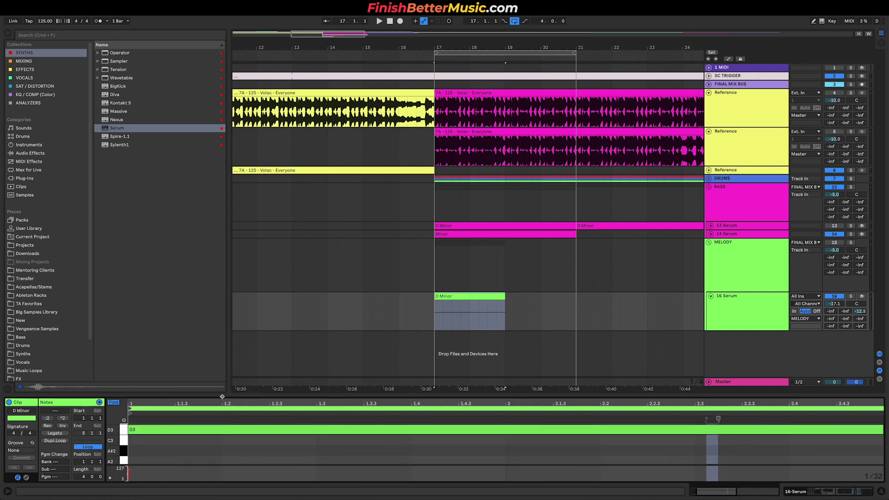
left_click_drag(222, 396, 222, 290)
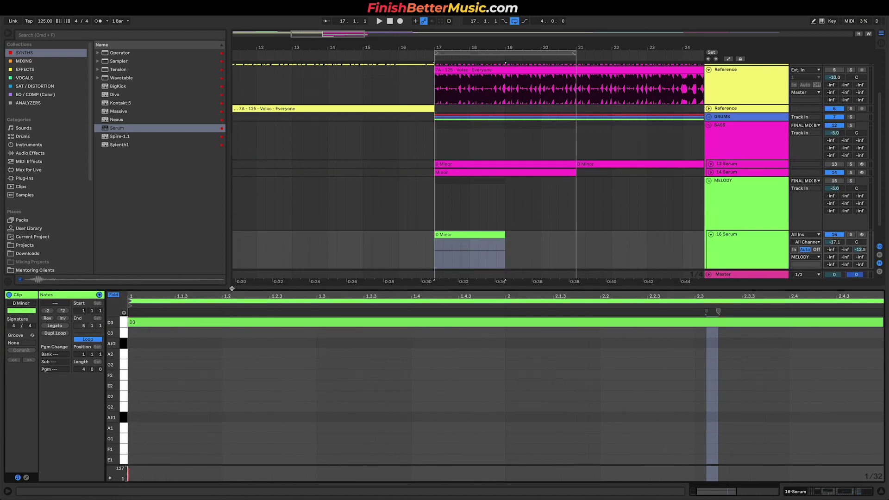
Display the clip's rising Pitch Bend envelope, then the 16 Serum effects chain
left_click(27, 478)
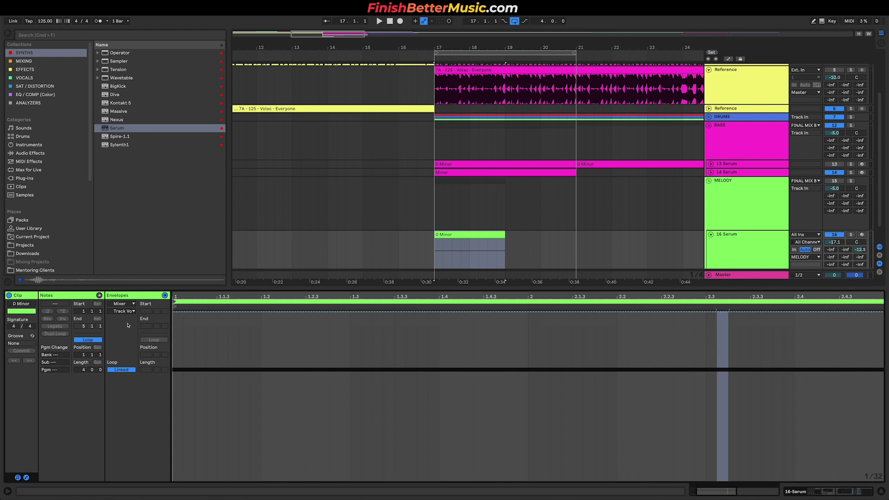
left_click(127, 305)
left_click(122, 309)
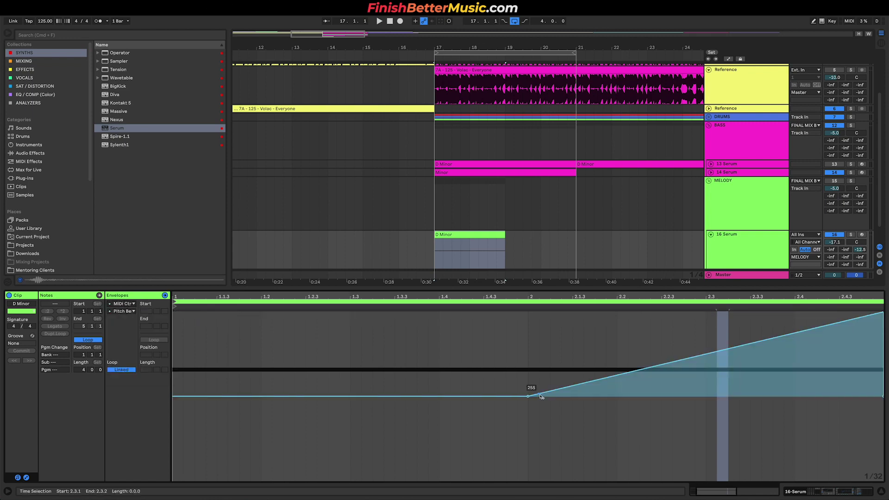
left_click(560, 246)
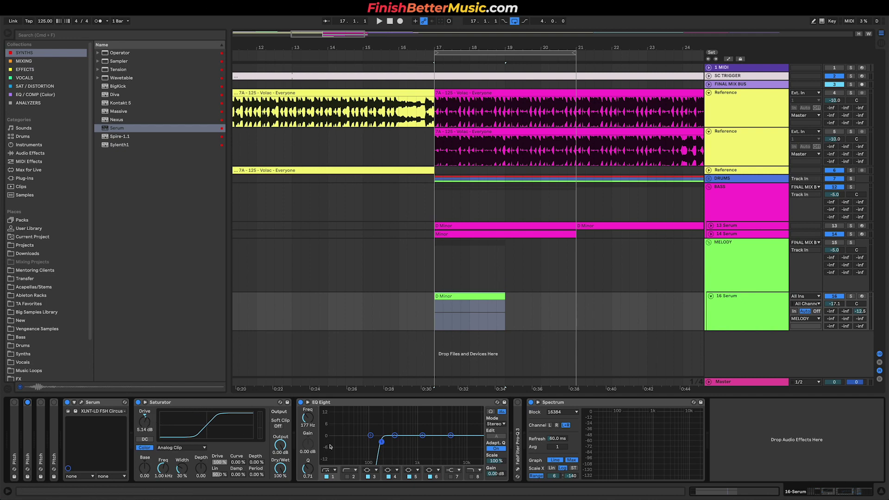
Open Serum's editor on the 16 Serum track, move it aside, solo the track and play
left_click(91, 404)
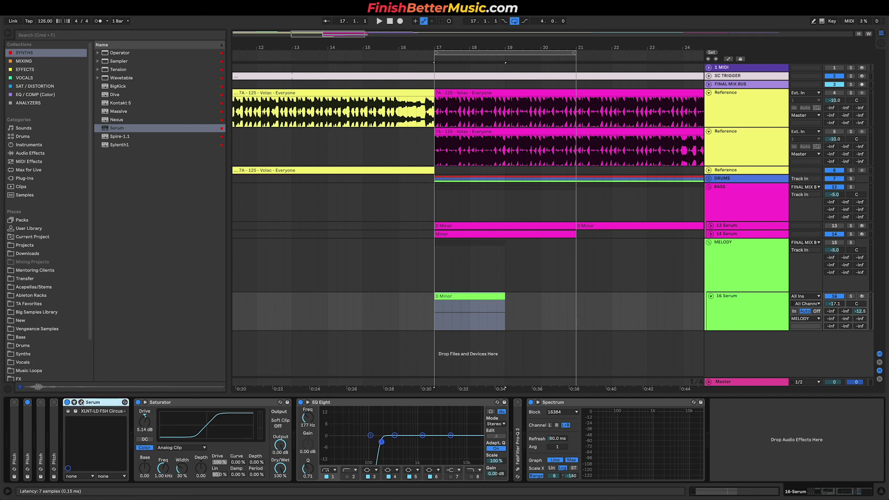
left_click(81, 403)
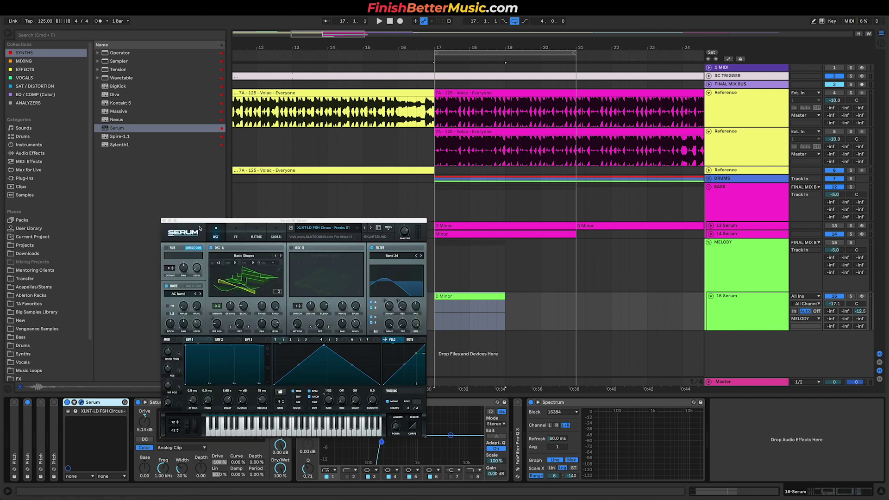
left_click_drag(199, 228, 105, 144)
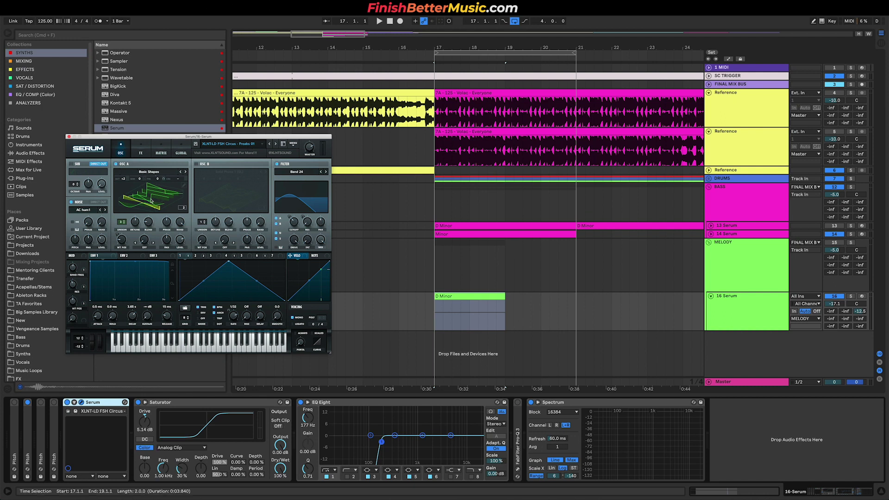
left_click(851, 296)
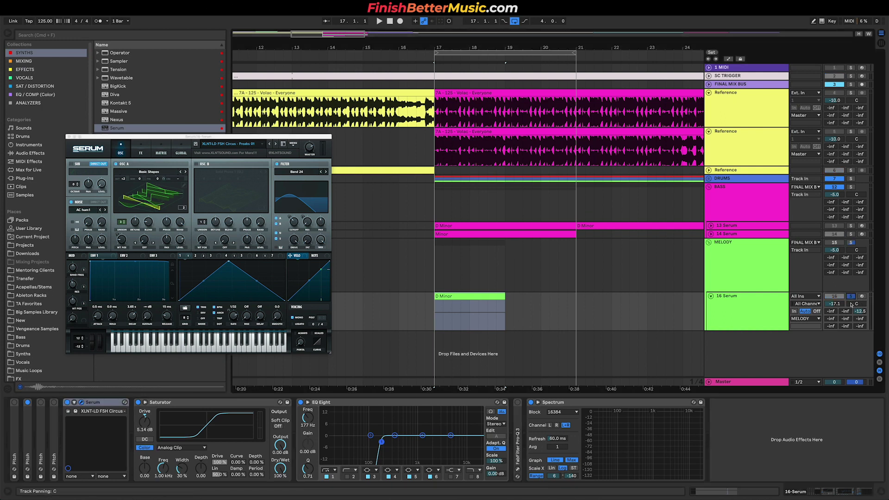
key("space")
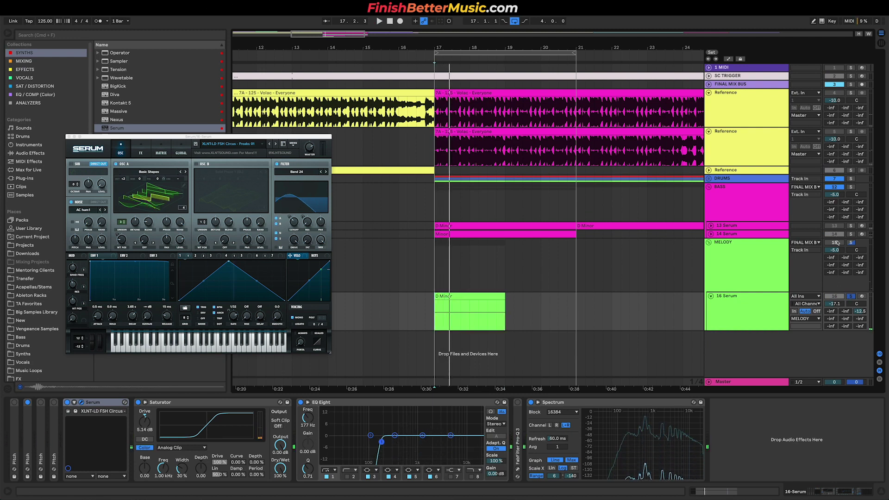
Switch Serum to its FX page and replay the melody from the bar 17 marker
key("space")
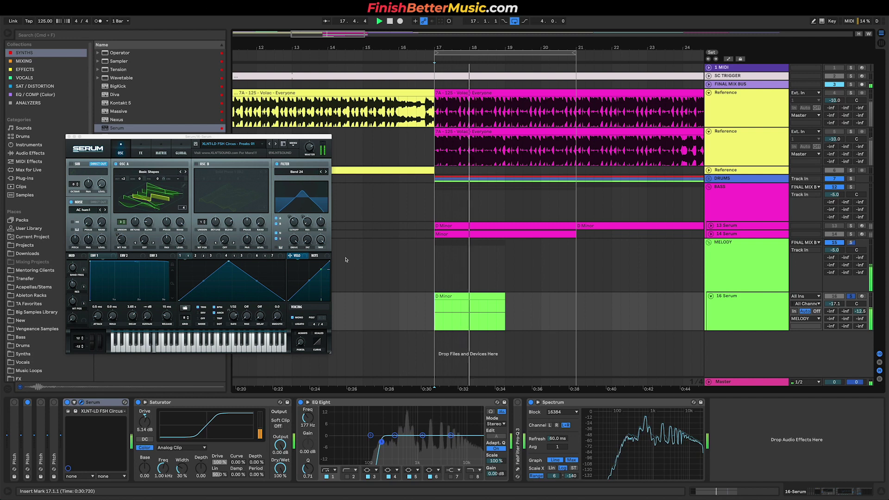
left_click(141, 153)
key("space")
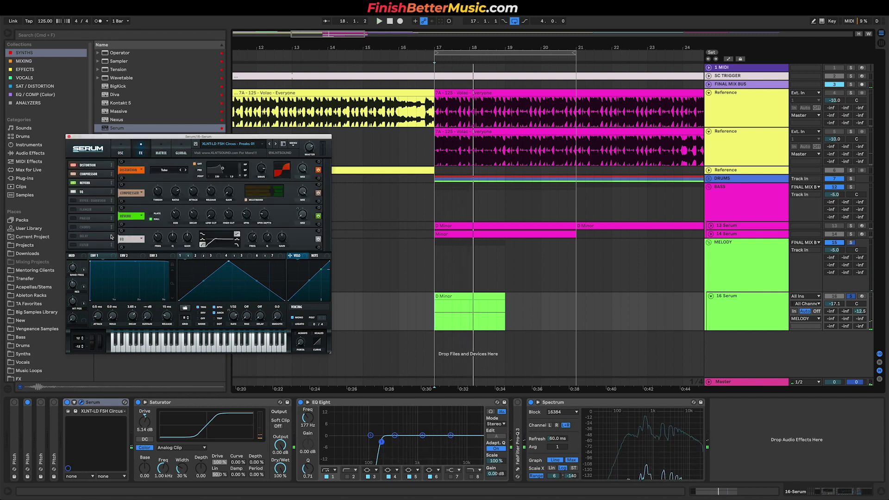
key("space")
left_click(435, 324)
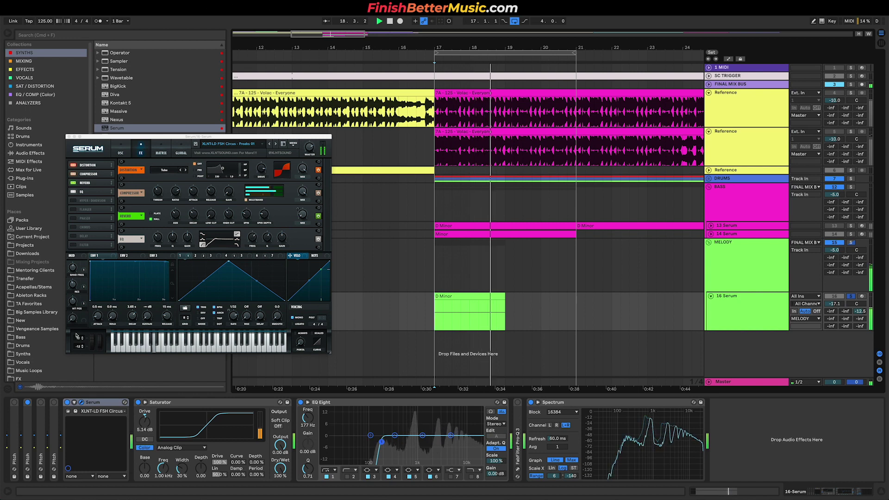
key("space")
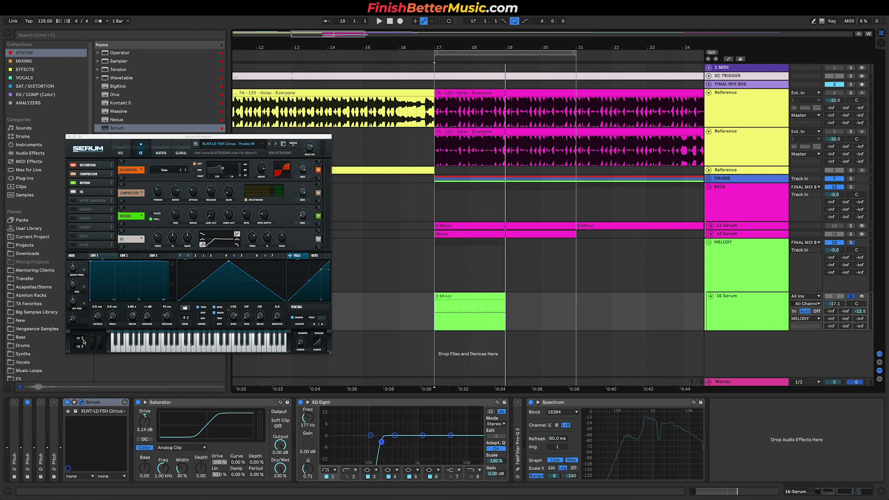
left_click(383, 338)
Enable Serum's Chorus and tune its Feedback and Mix while auditioning from bar 17
left_click(84, 227)
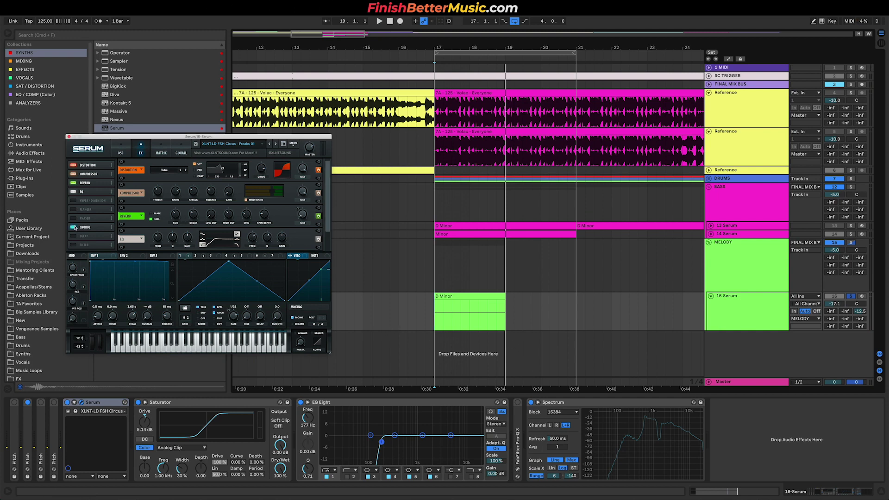
key("space")
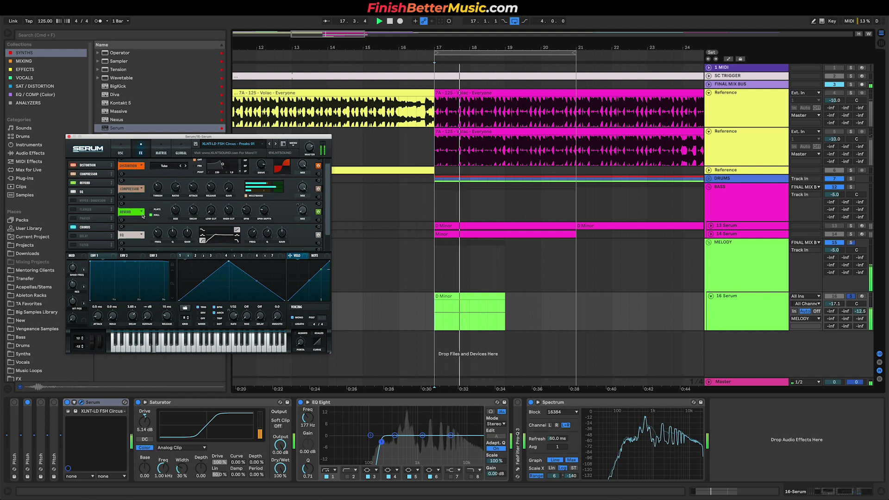
scroll(202, 249, "down", 3)
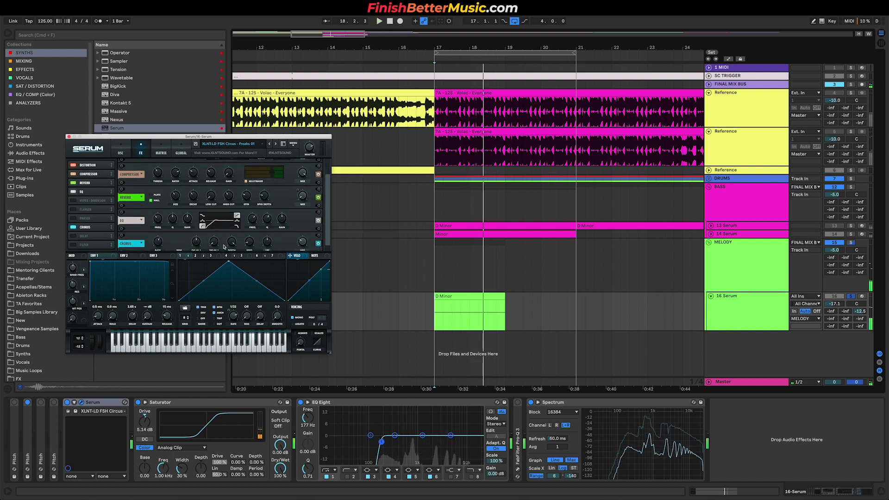
key("space")
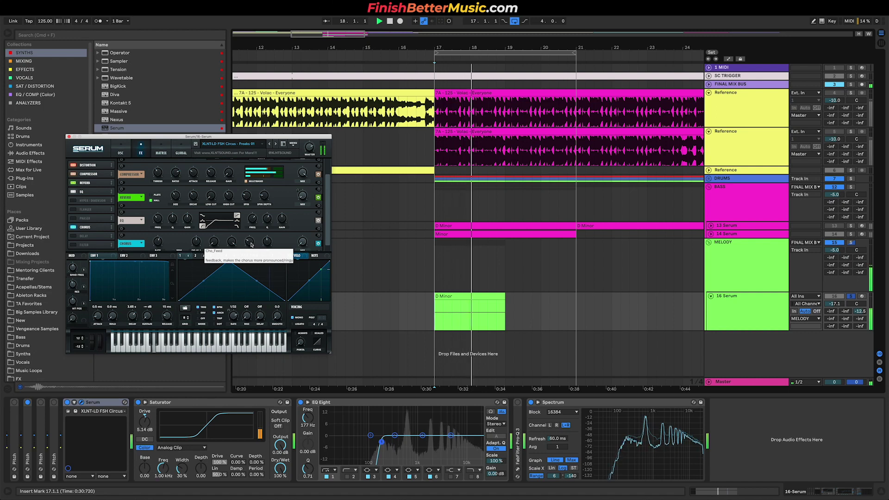
key("space")
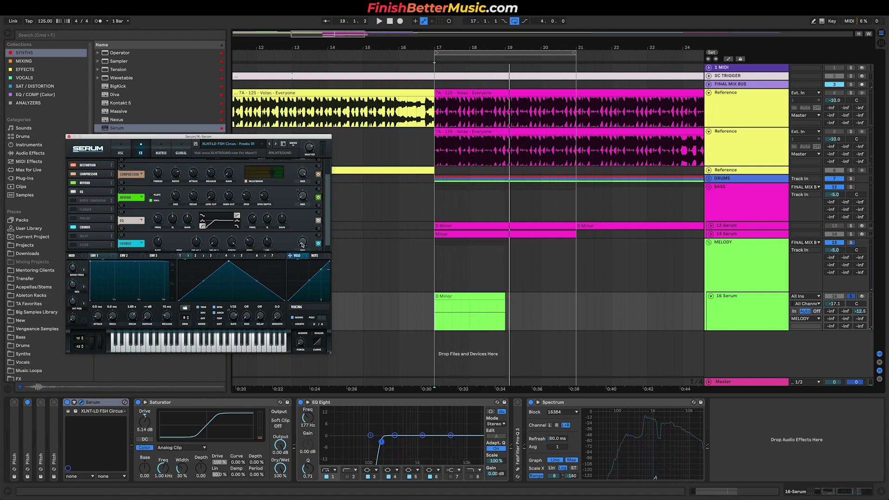
key("space")
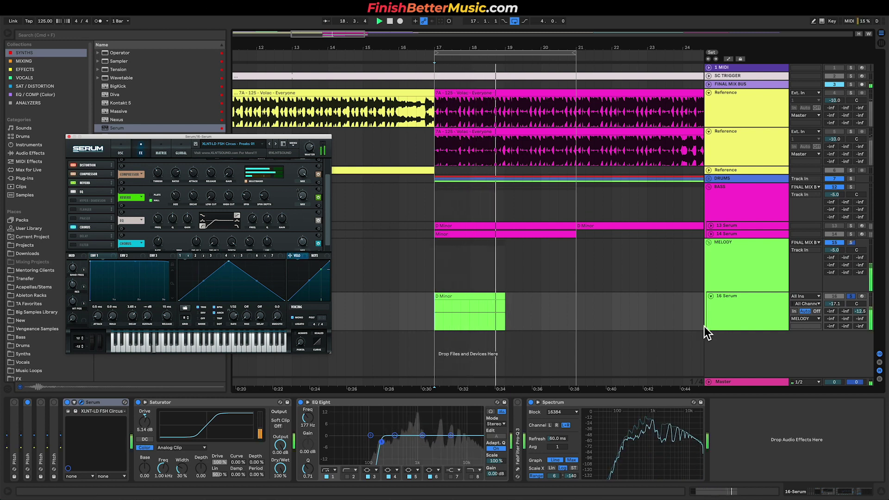
key("space")
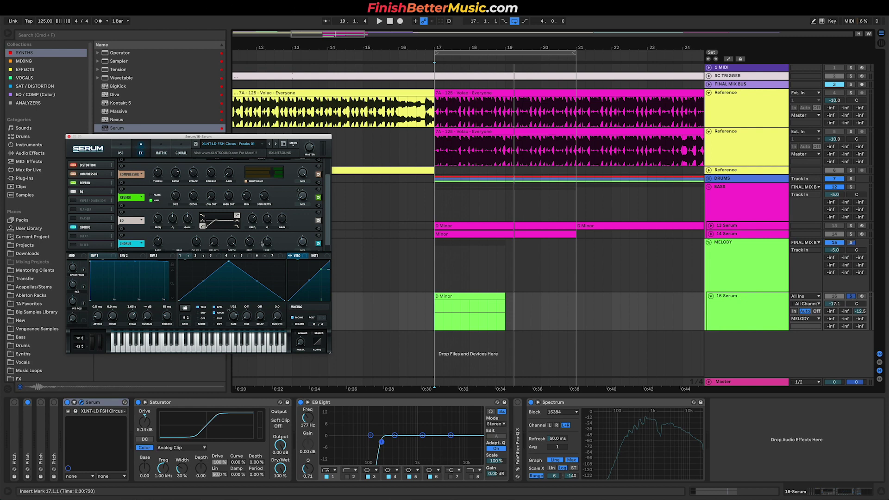
Close the Serum editor, zoom out, and unsolo melody track 16
left_click(68, 137)
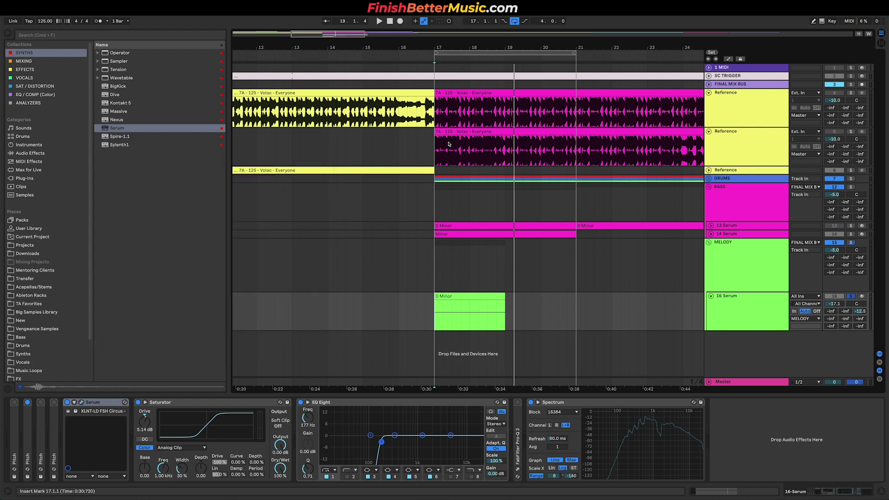
key("minus")
key("minus")
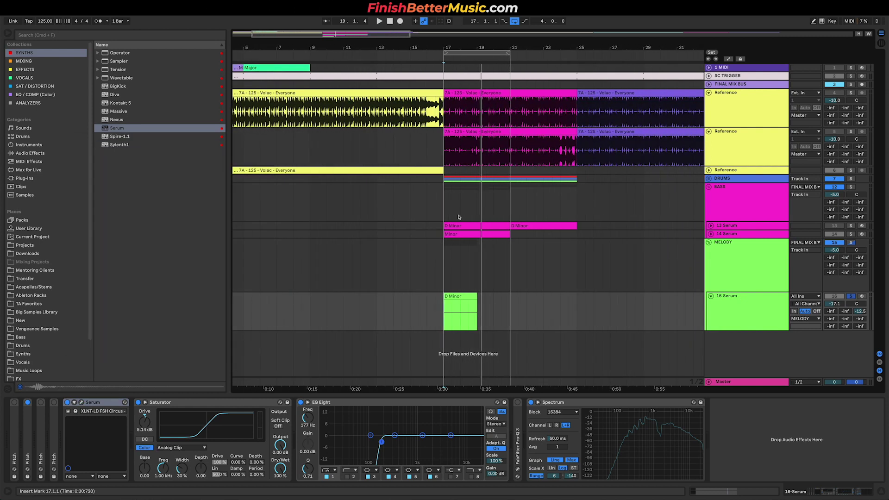
left_click(849, 296)
Play the drop in the full mix from bar 14, then select bars 17–21 on track 16
left_click(393, 319)
key("space")
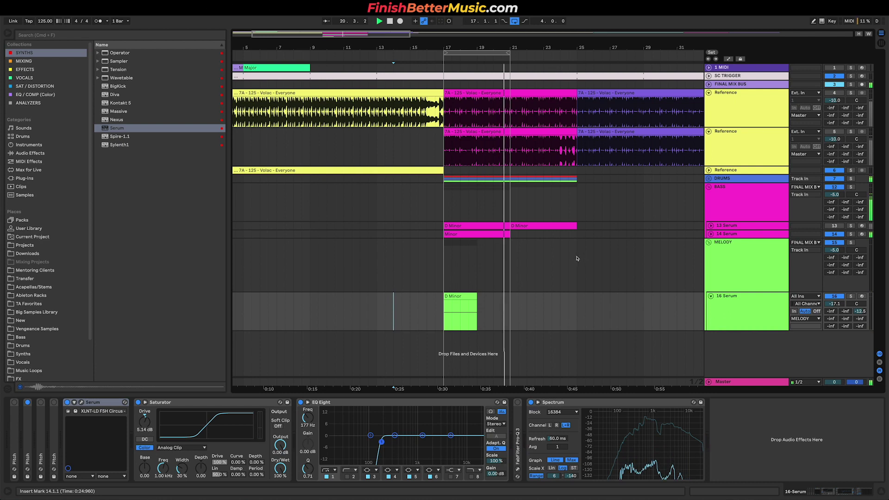
key("space")
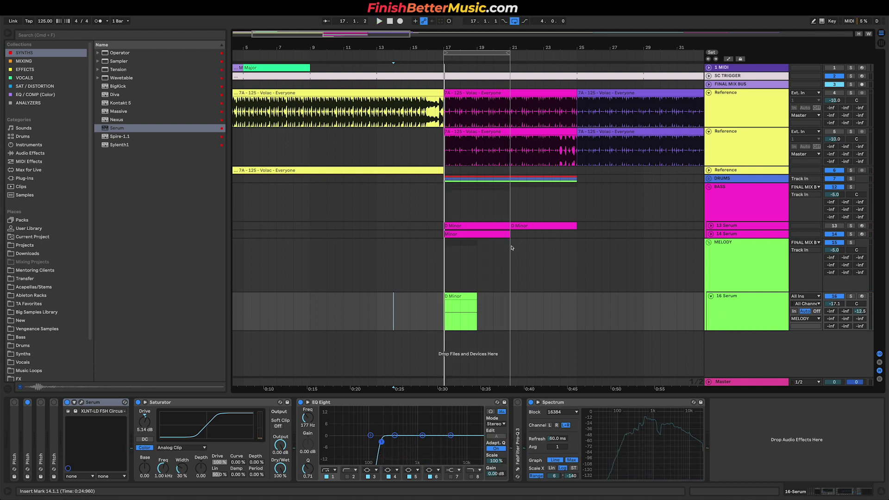
left_click_drag(444, 310, 511, 307)
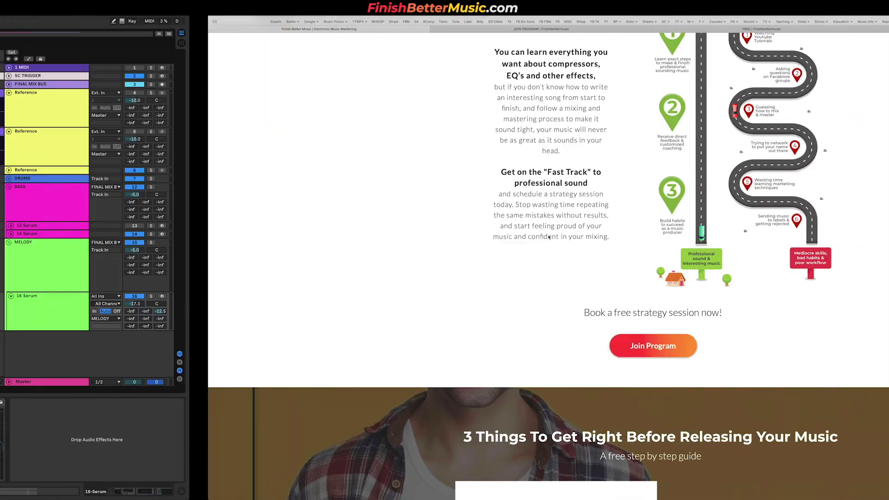
Scroll up the Finish Better Music homepage and bring up the JOIN PROGRAM application page
scroll(532, 64, "up", 10)
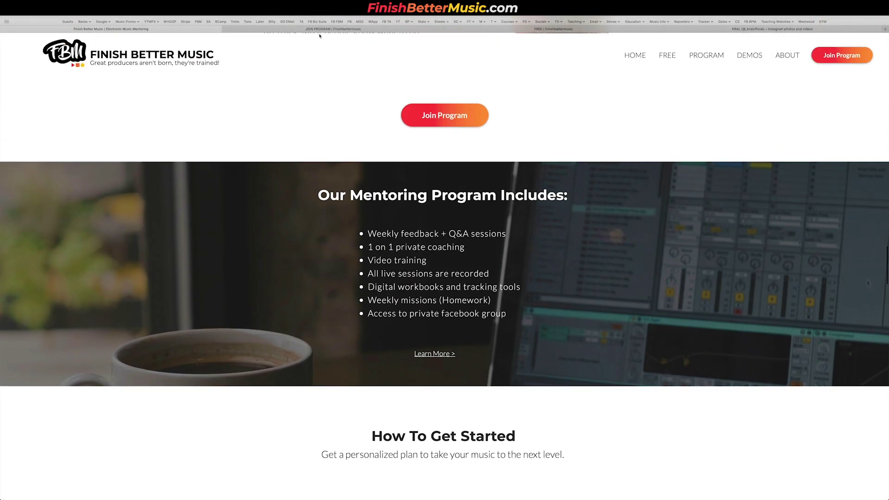
left_click(319, 30)
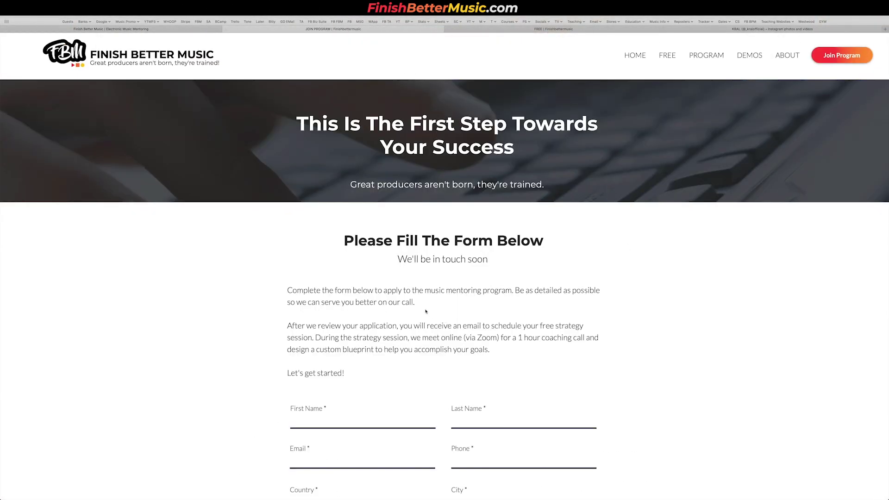